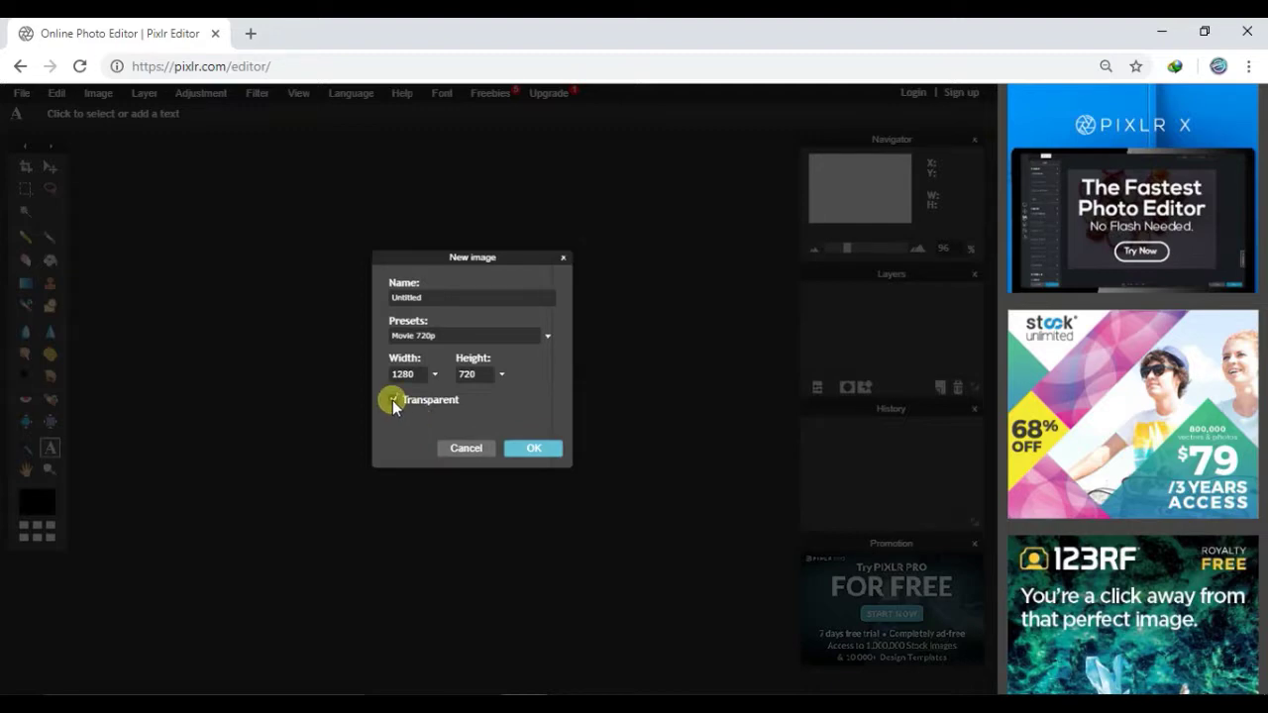
Create the transparent 1280 × 720 image and bring in the background-1874557__340 picture as a layer.
{"action": "left_click", "coordinate": [533, 448]}
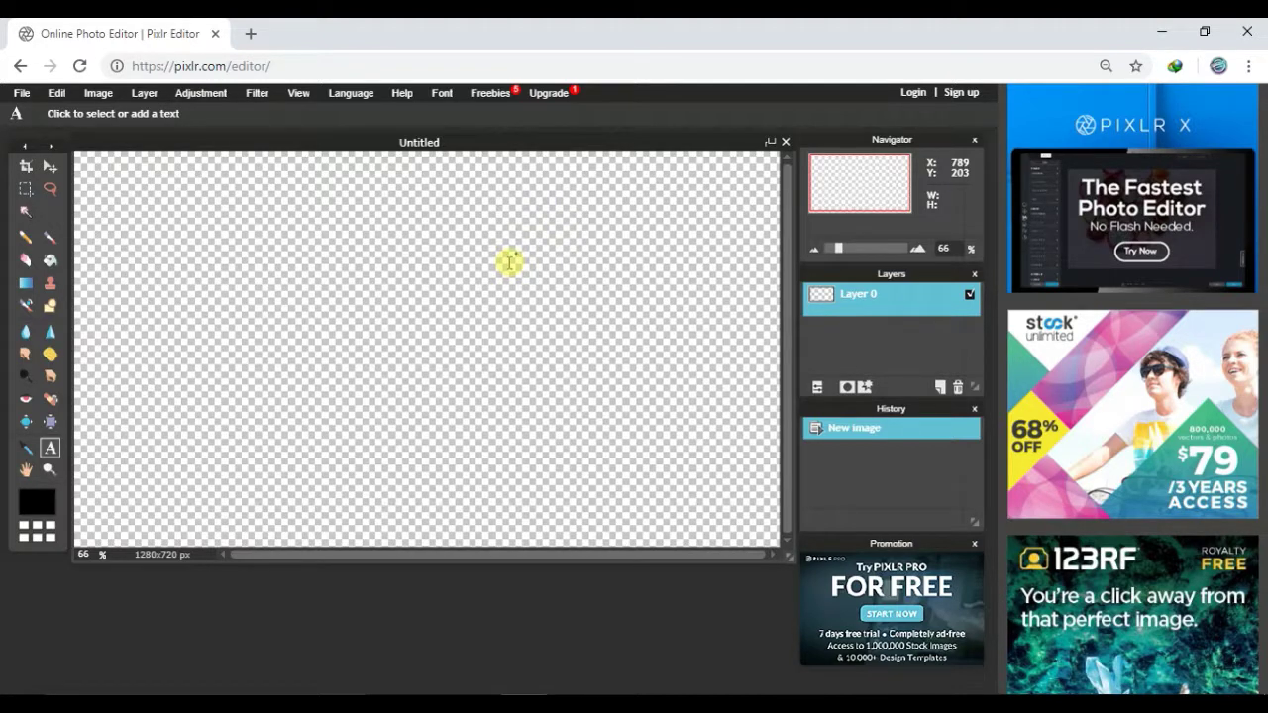
{"action": "left_click", "coordinate": [141, 95]}
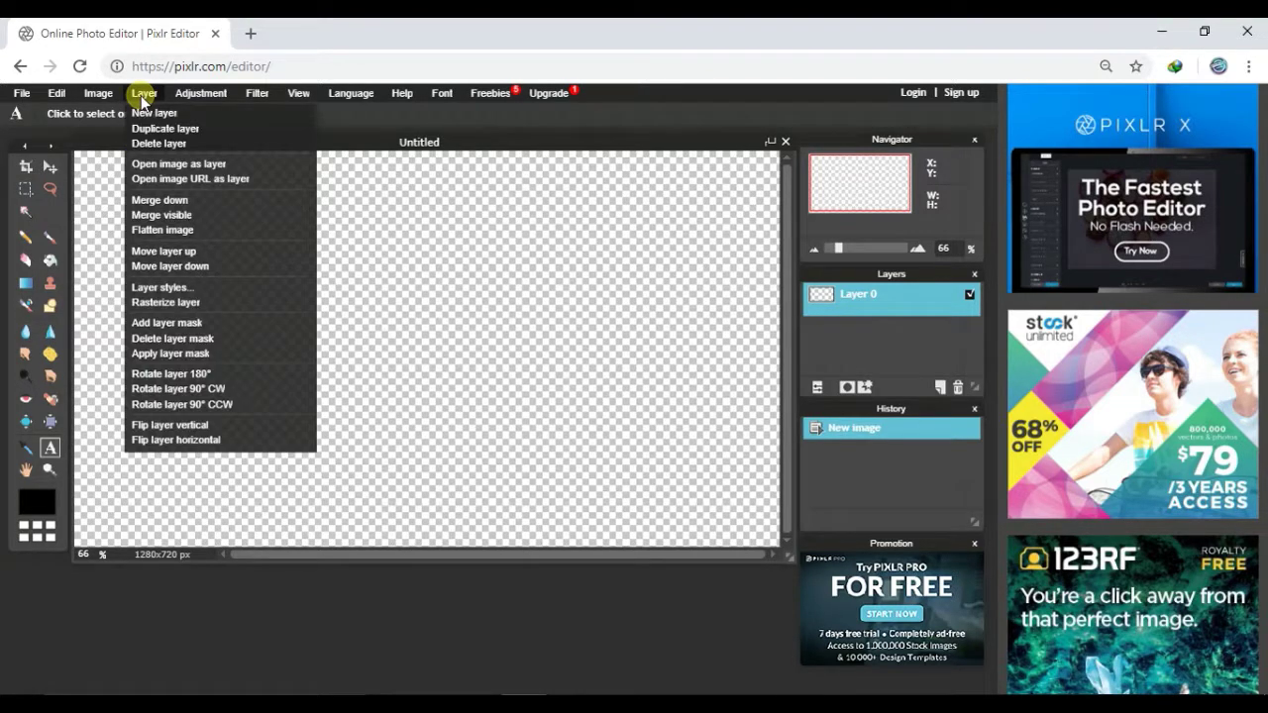
{"action": "left_click", "coordinate": [175, 167]}
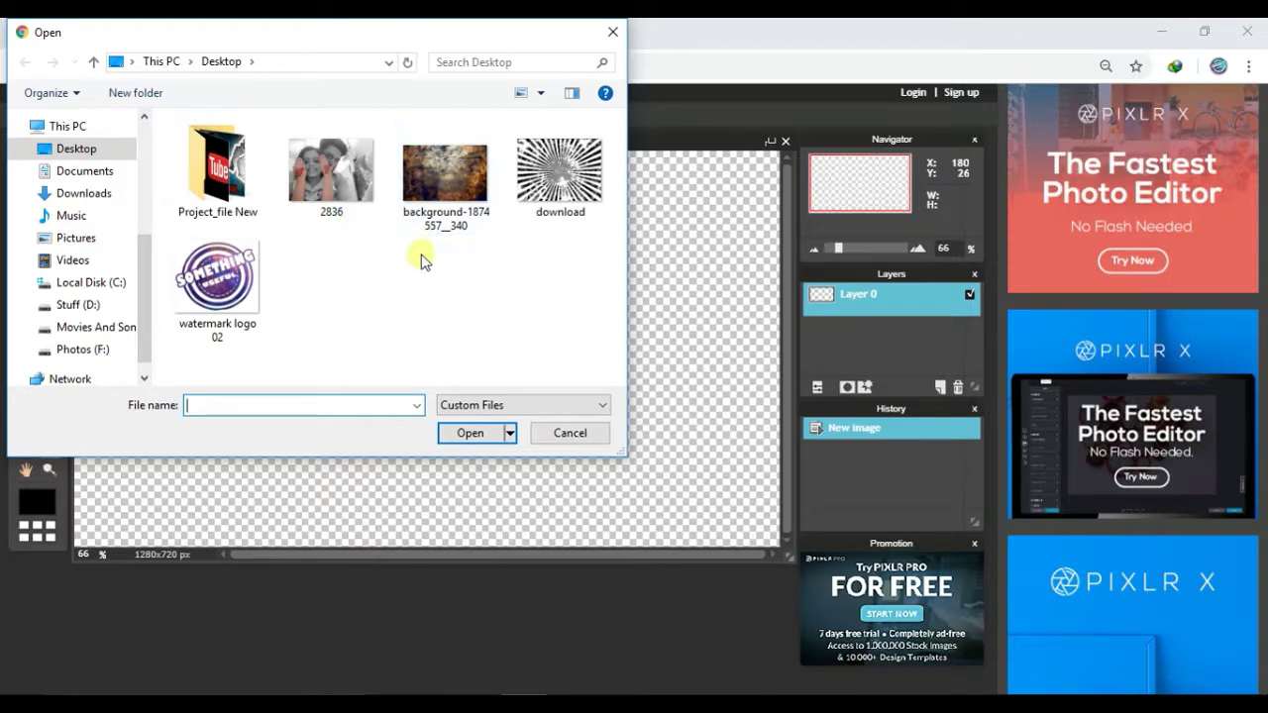
{"action": "double_click", "coordinate": [451, 193]}
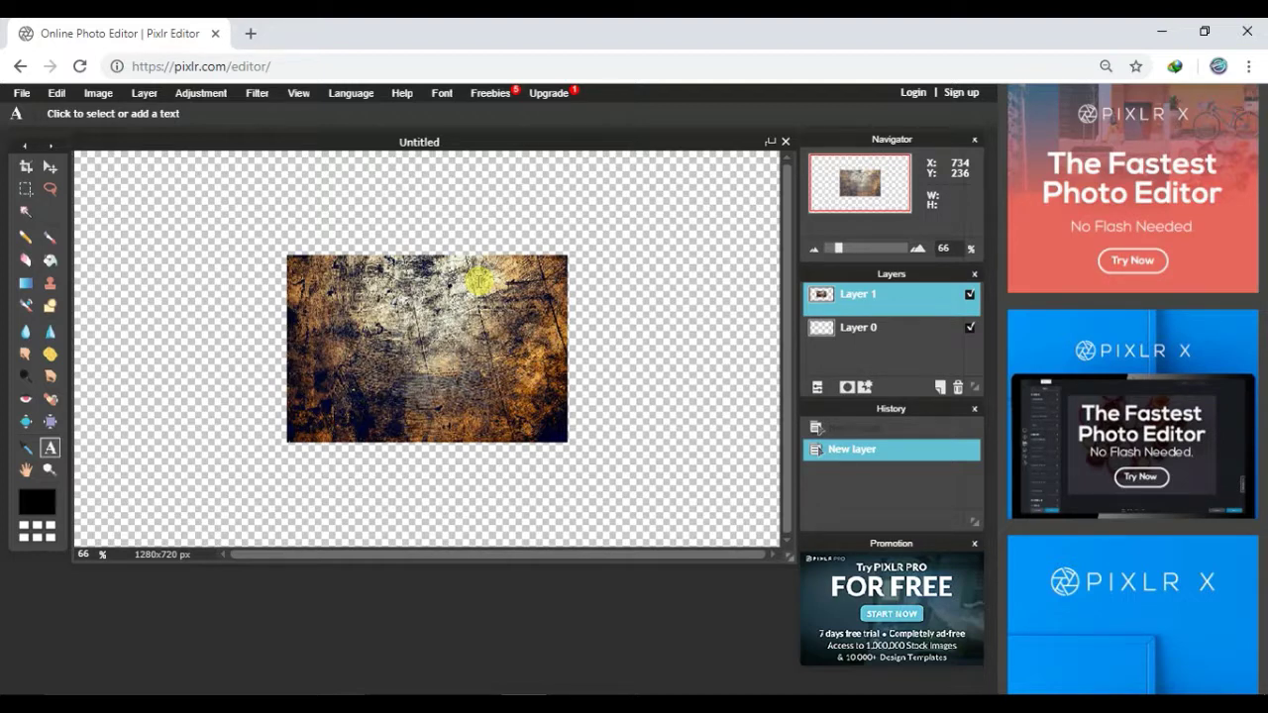
Enlarge the background picture with Free transform and position it so it covers the whole canvas.
{"action": "left_click", "coordinate": [60, 93]}
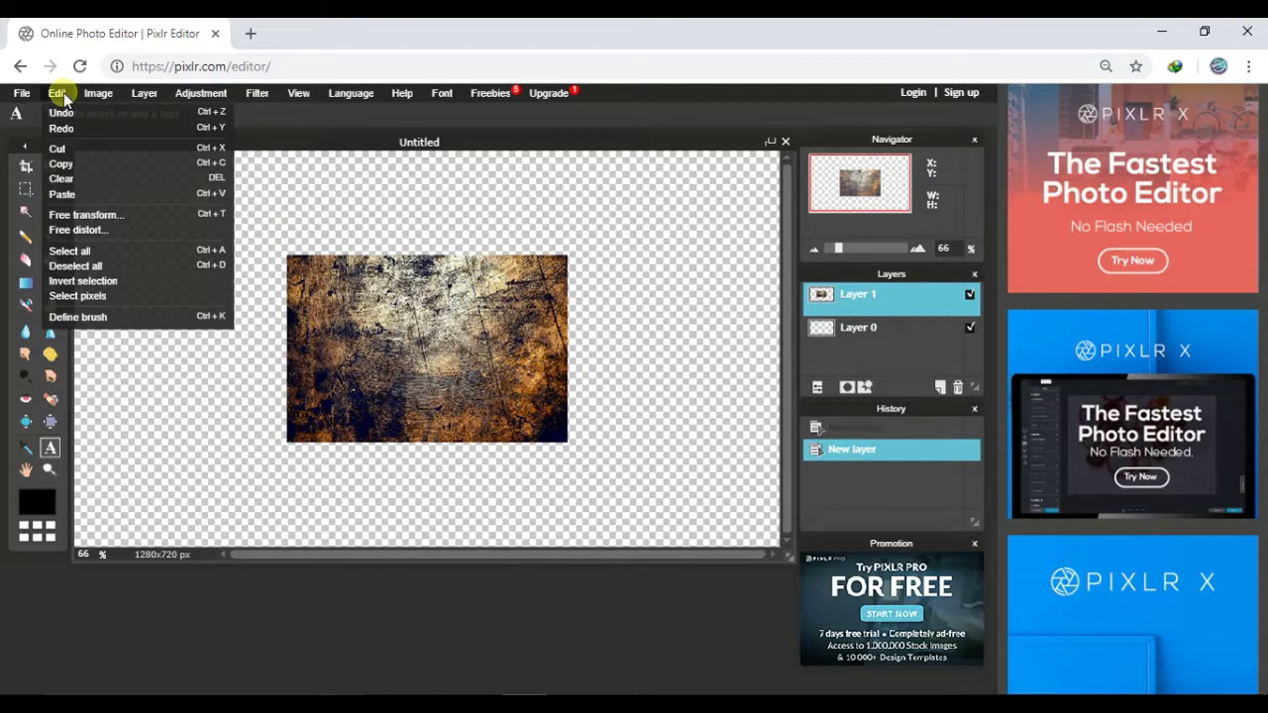
{"action": "left_click", "coordinate": [87, 214]}
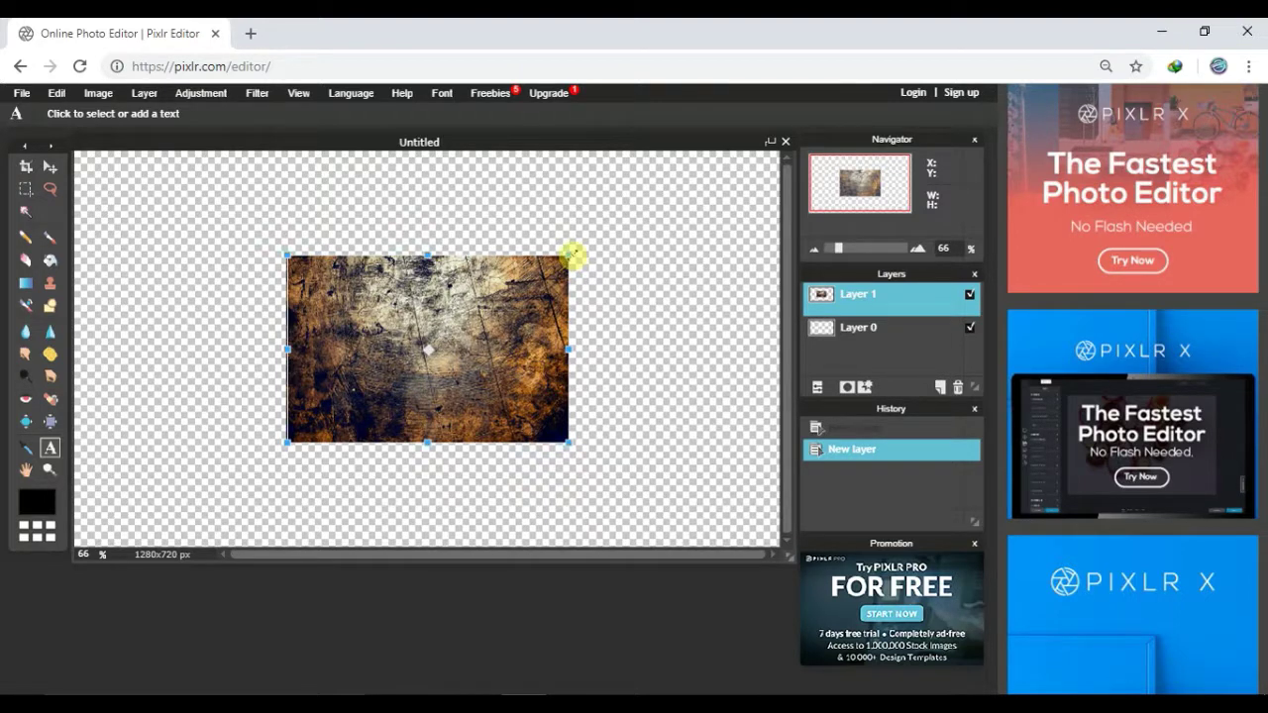
{"action": "left_click_drag", "start_coordinate": [573, 257], "coordinate": [914, 106]}
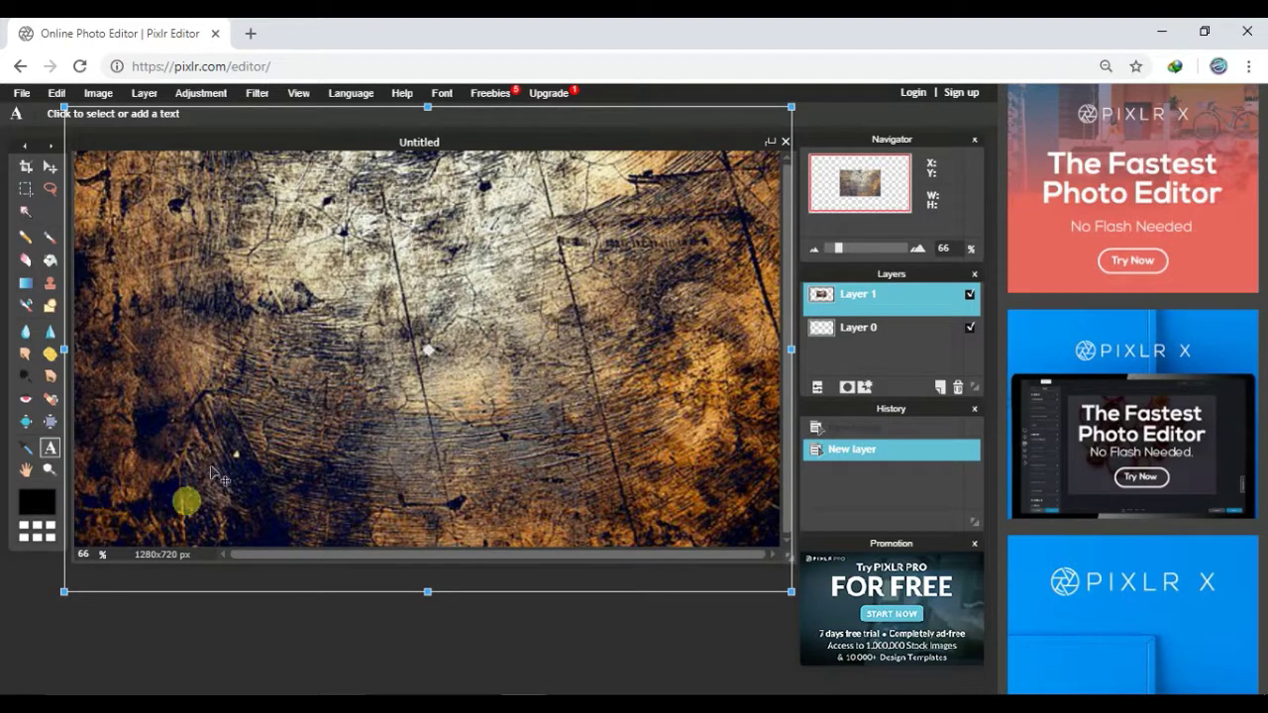
{"action": "left_click_drag", "start_coordinate": [226, 454], "coordinate": [295, 454]}
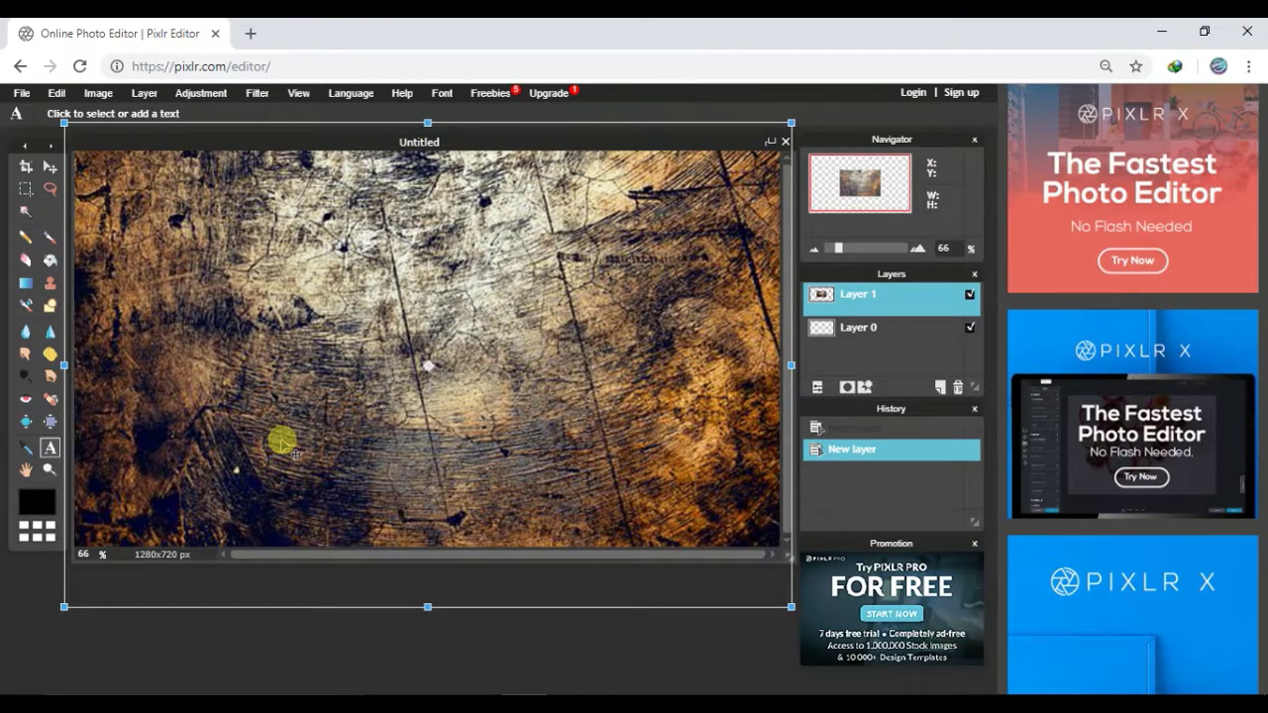
{"action": "key", "text": "Return"}
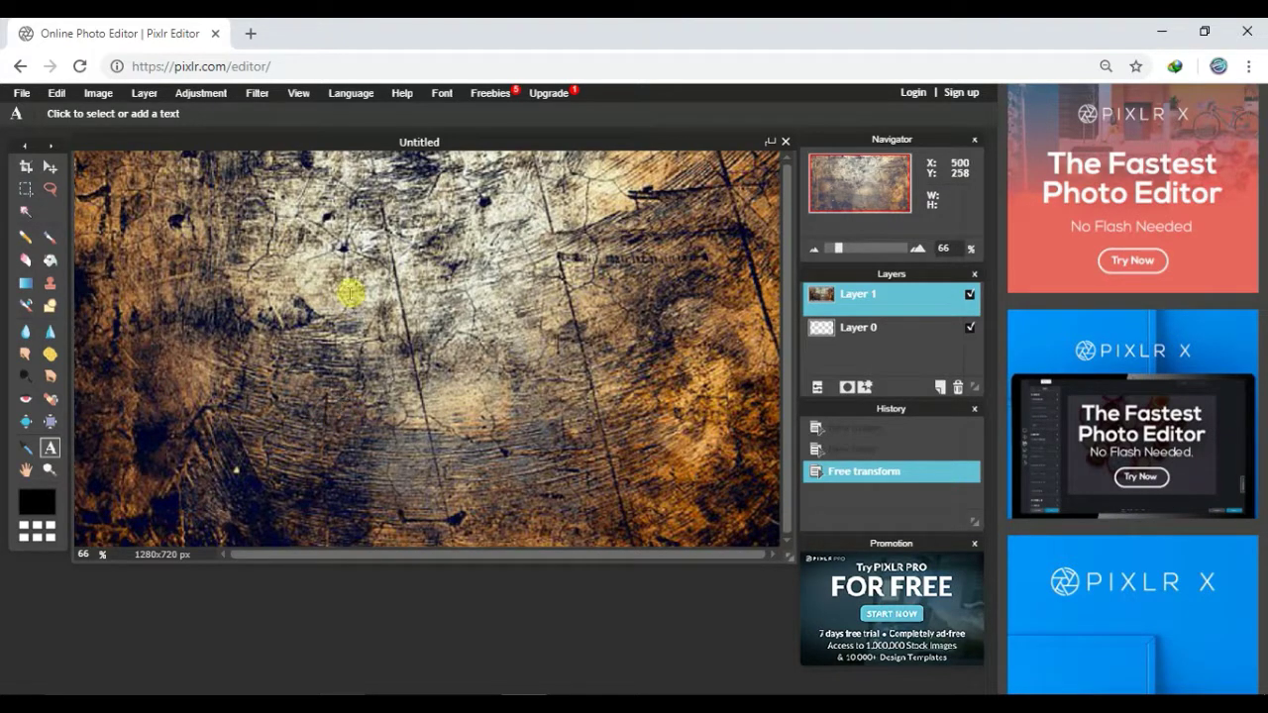
Colorize the background layer purple with Hue & Saturation, setting the hue to 109.
{"action": "left_click", "coordinate": [201, 95]}
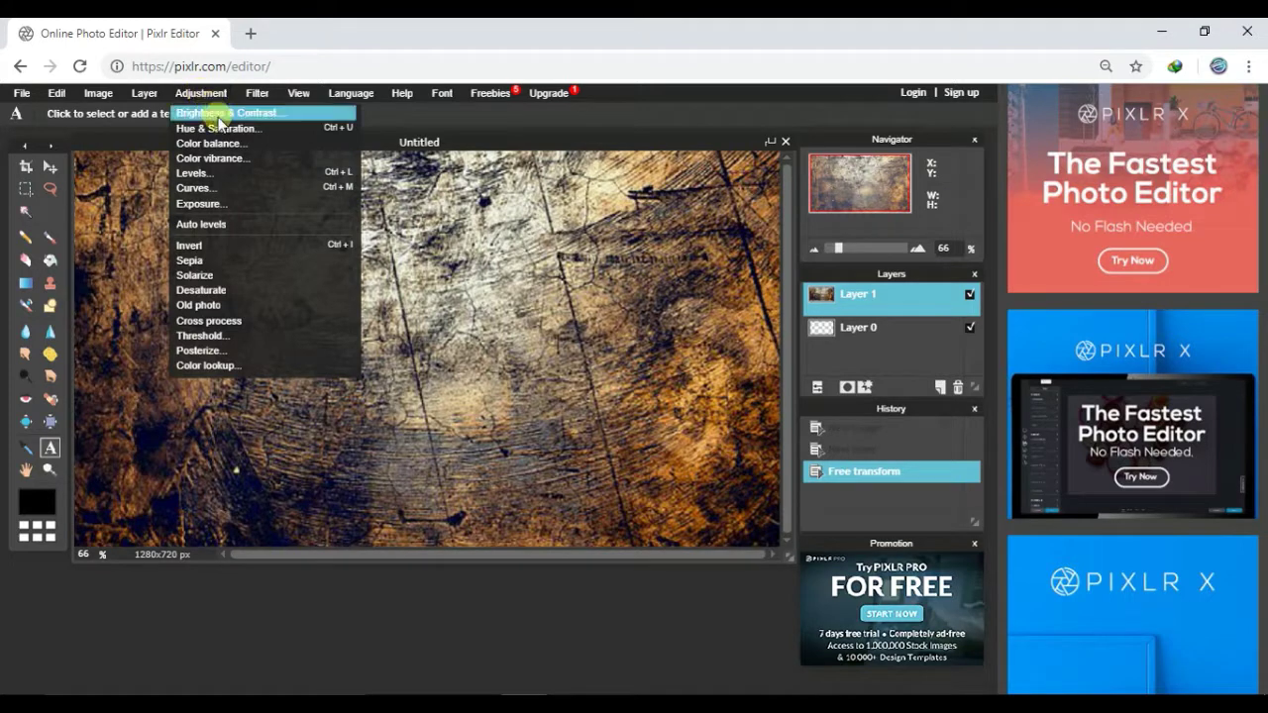
{"action": "left_click", "coordinate": [228, 130]}
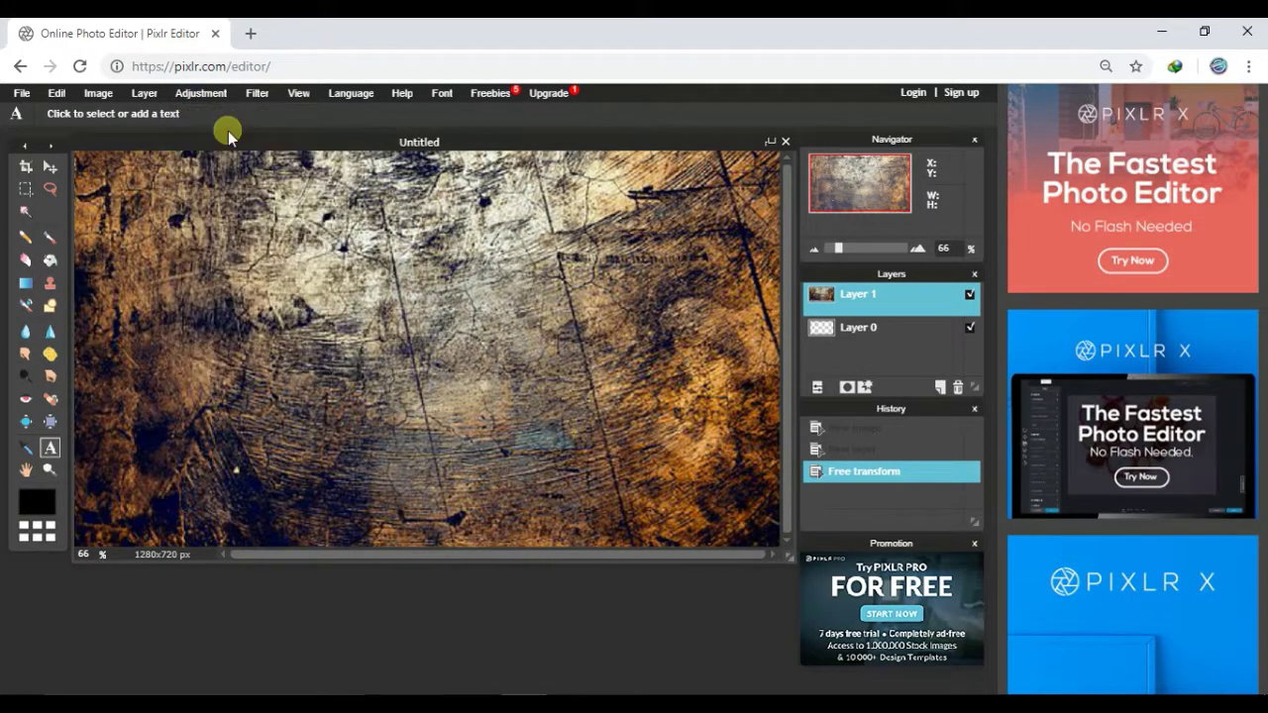
{"action": "left_click_drag", "start_coordinate": [402, 263], "coordinate": [472, 343]}
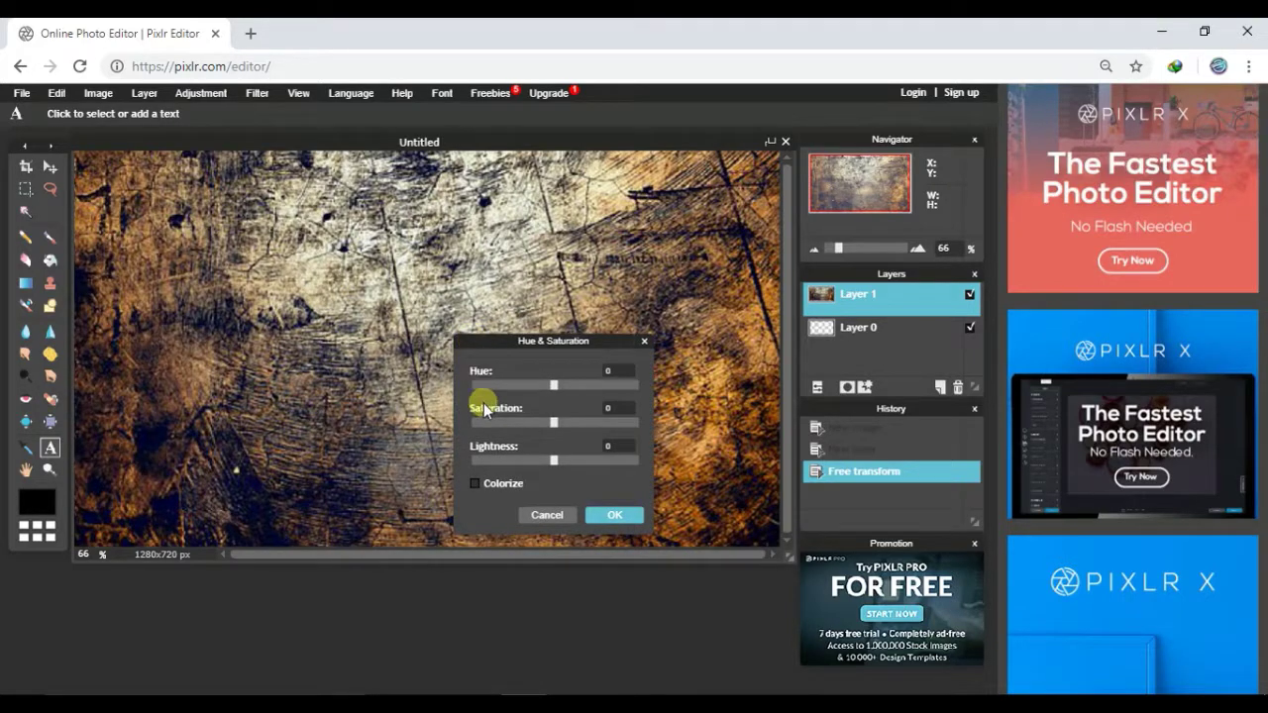
{"action": "left_click", "coordinate": [477, 485]}
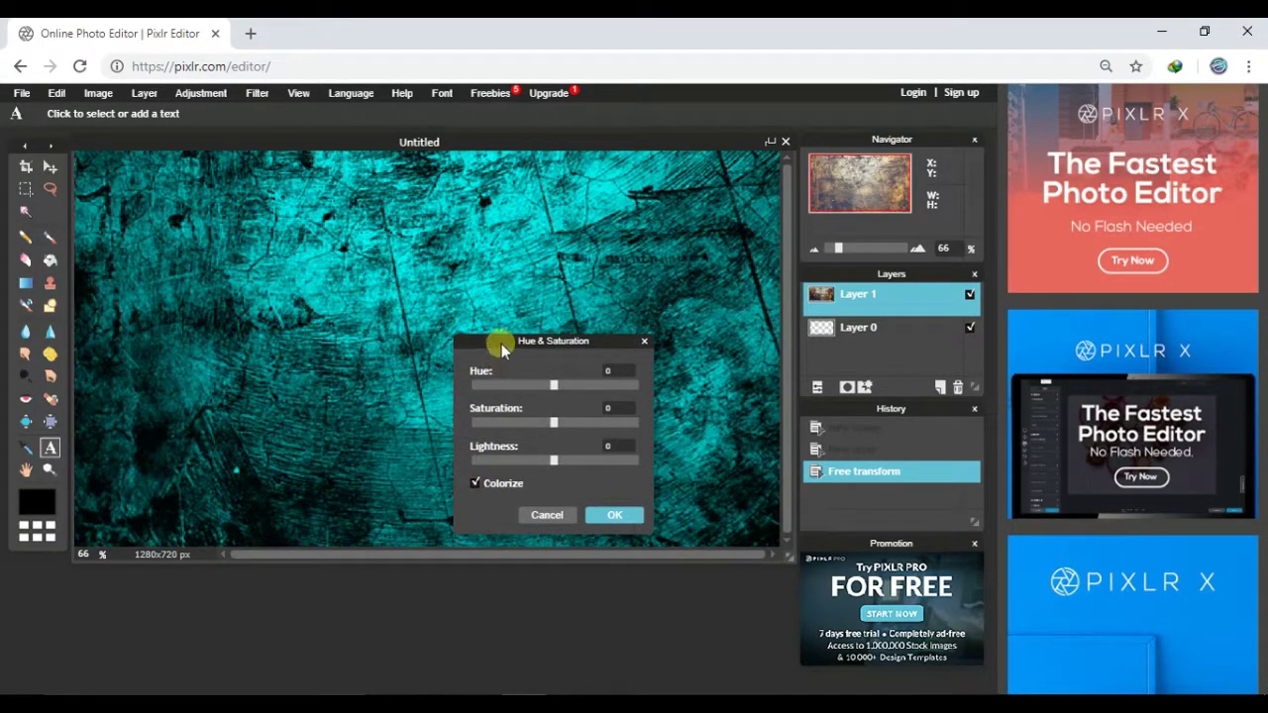
{"action": "left_click_drag", "start_coordinate": [501, 344], "coordinate": [497, 432]}
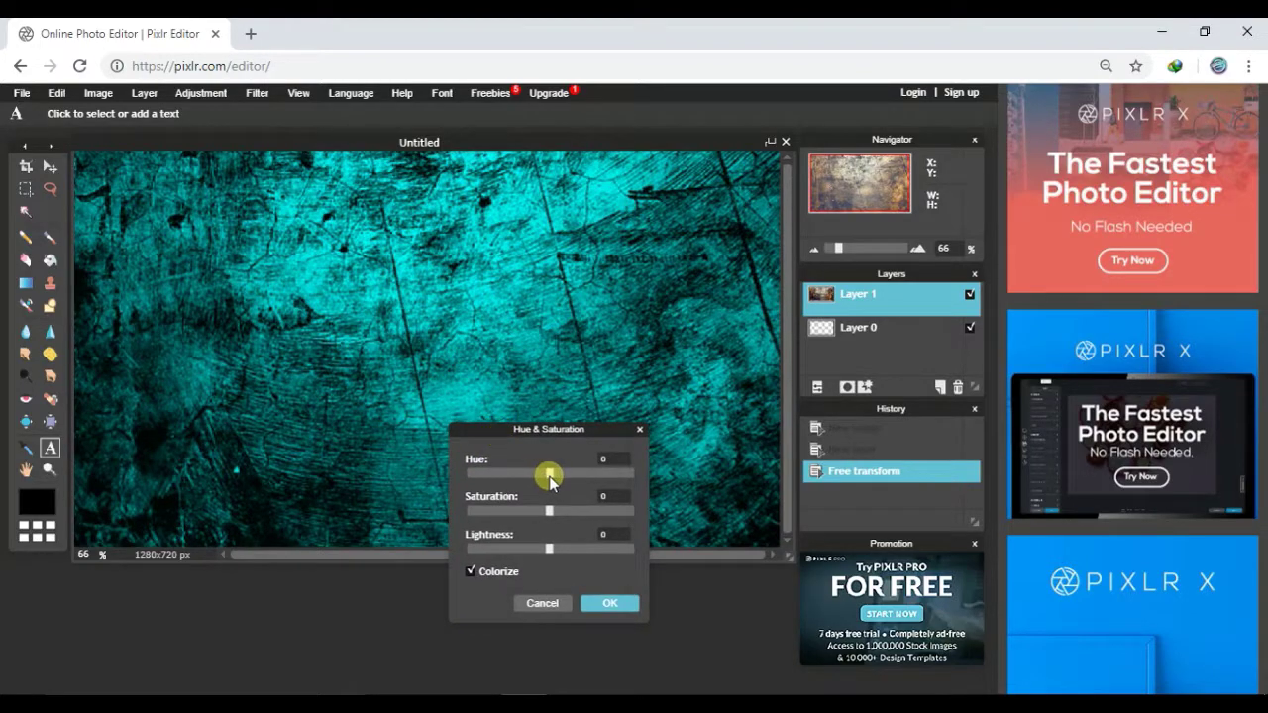
{"action": "left_click_drag", "start_coordinate": [550, 478], "coordinate": [601, 489]}
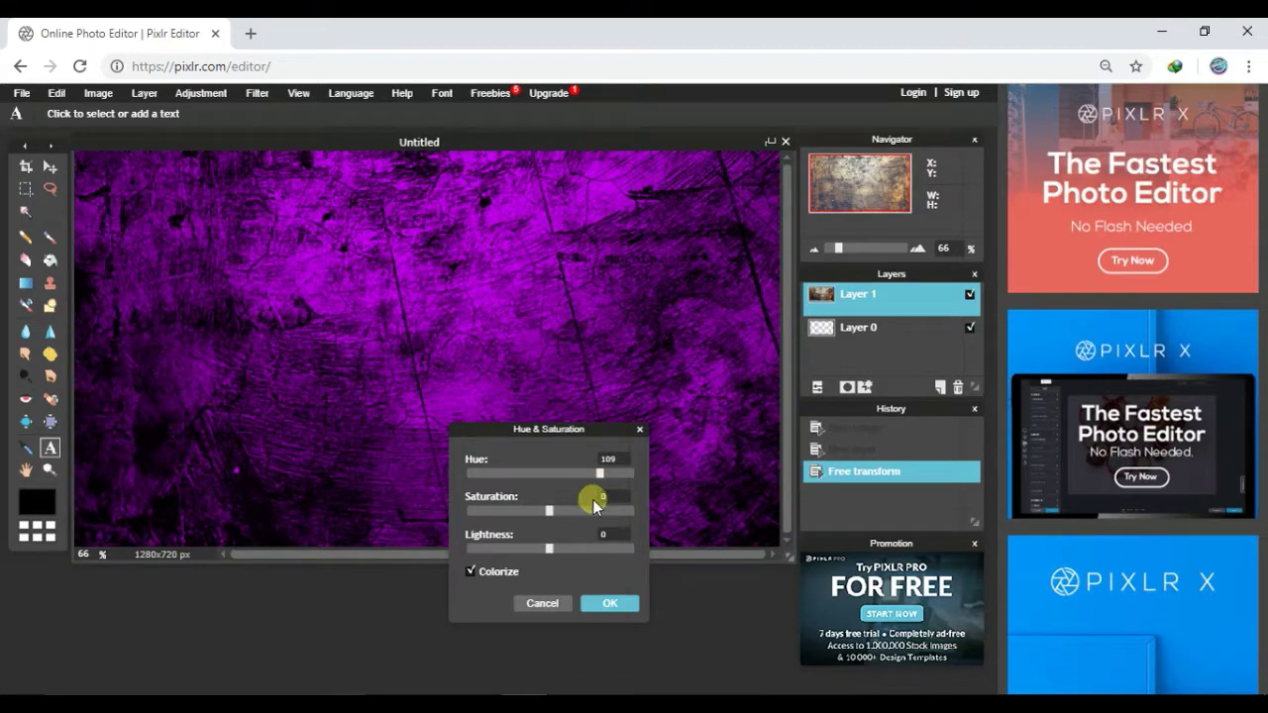
{"action": "left_click", "coordinate": [607, 603]}
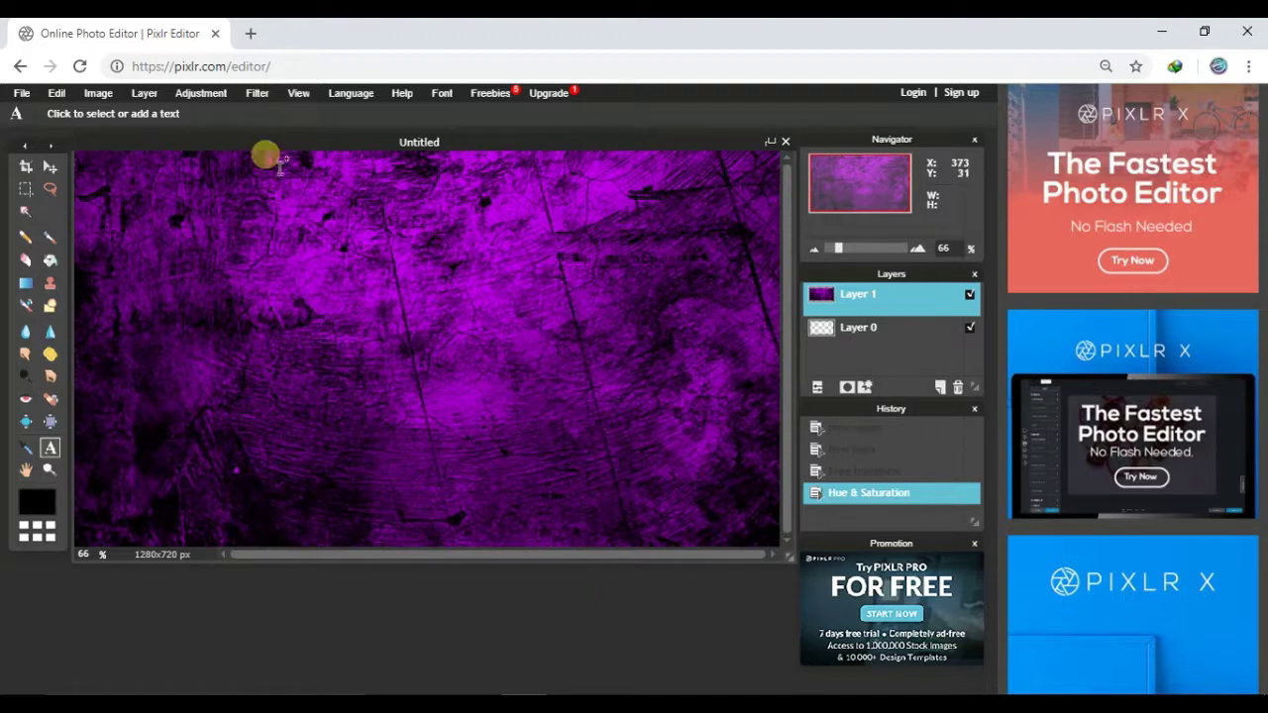
Apply a Gaussian blur with an amount of 51 to the background layer.
{"action": "left_click", "coordinate": [259, 93]}
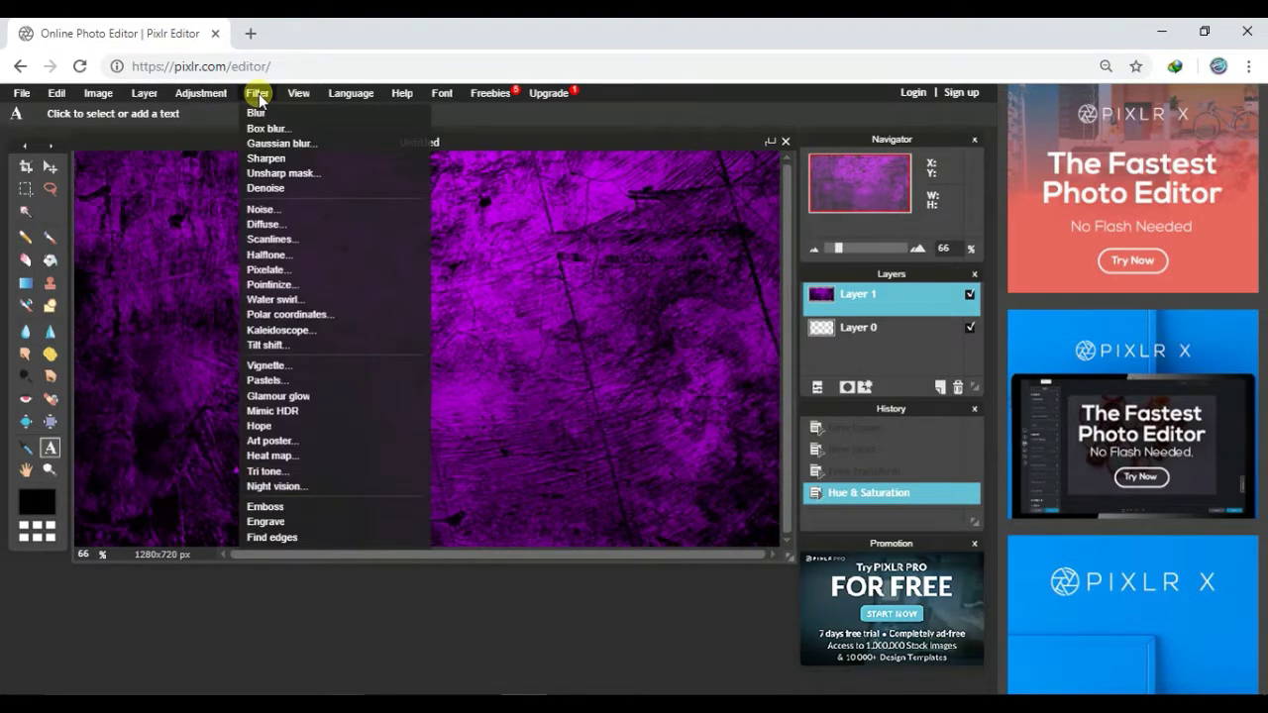
{"action": "left_click", "coordinate": [292, 145]}
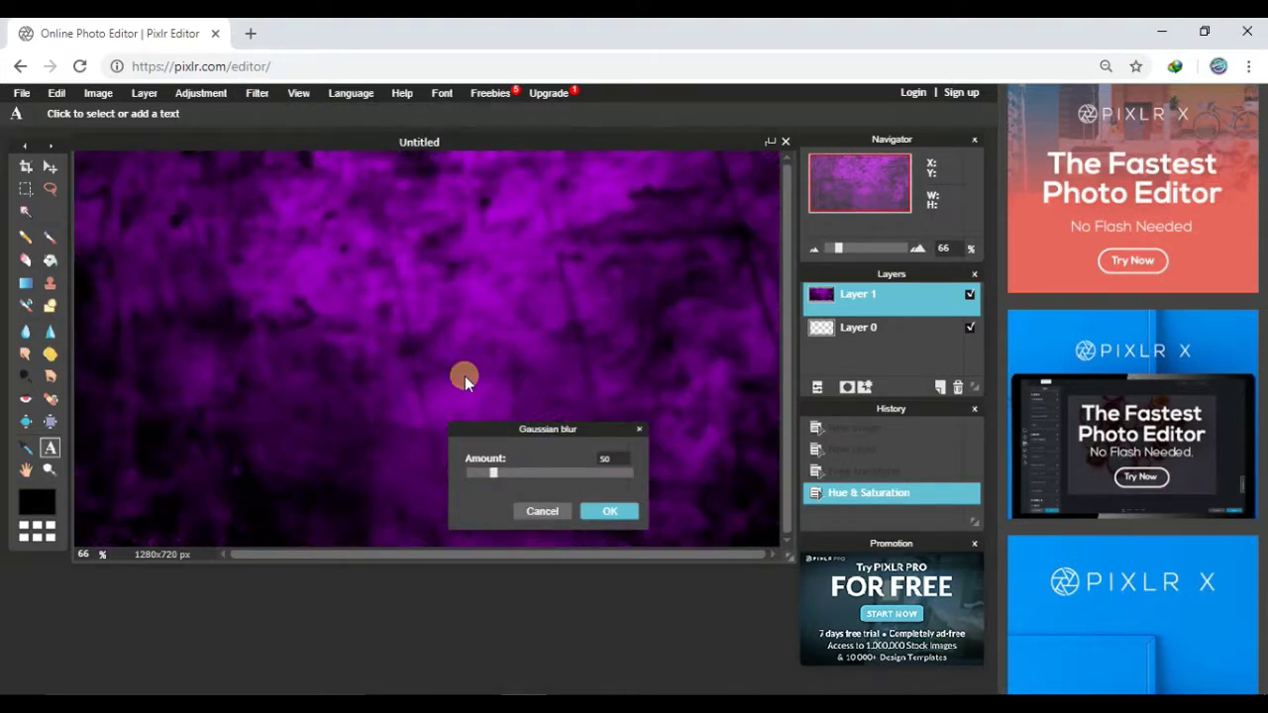
{"action": "left_click_drag", "start_coordinate": [486, 429], "coordinate": [416, 418]}
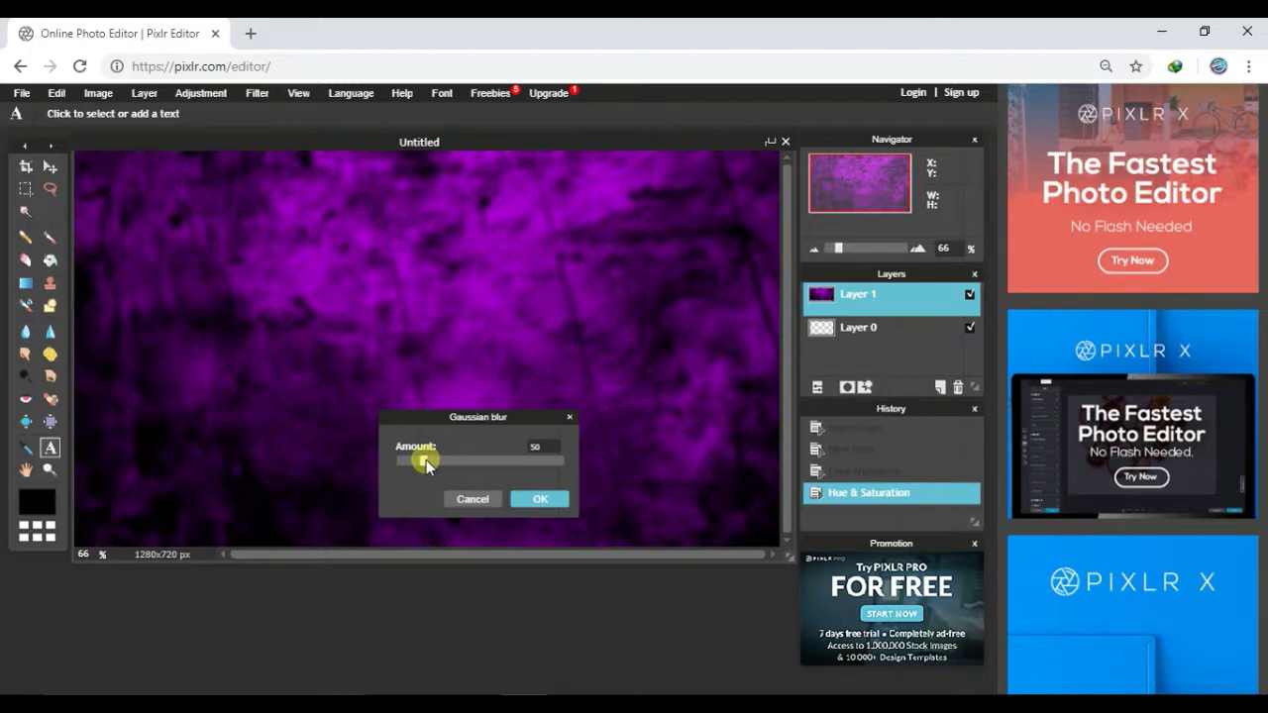
{"action": "mouse_move", "coordinate": [427, 467]}
{"action": "left_mouse_down"}
{"action": "mouse_move", "coordinate": [444, 469]}
{"action": "mouse_move", "coordinate": [426, 464]}
{"action": "left_mouse_up"}
{"action": "left_click_drag", "start_coordinate": [413, 413], "coordinate": [375, 410]}
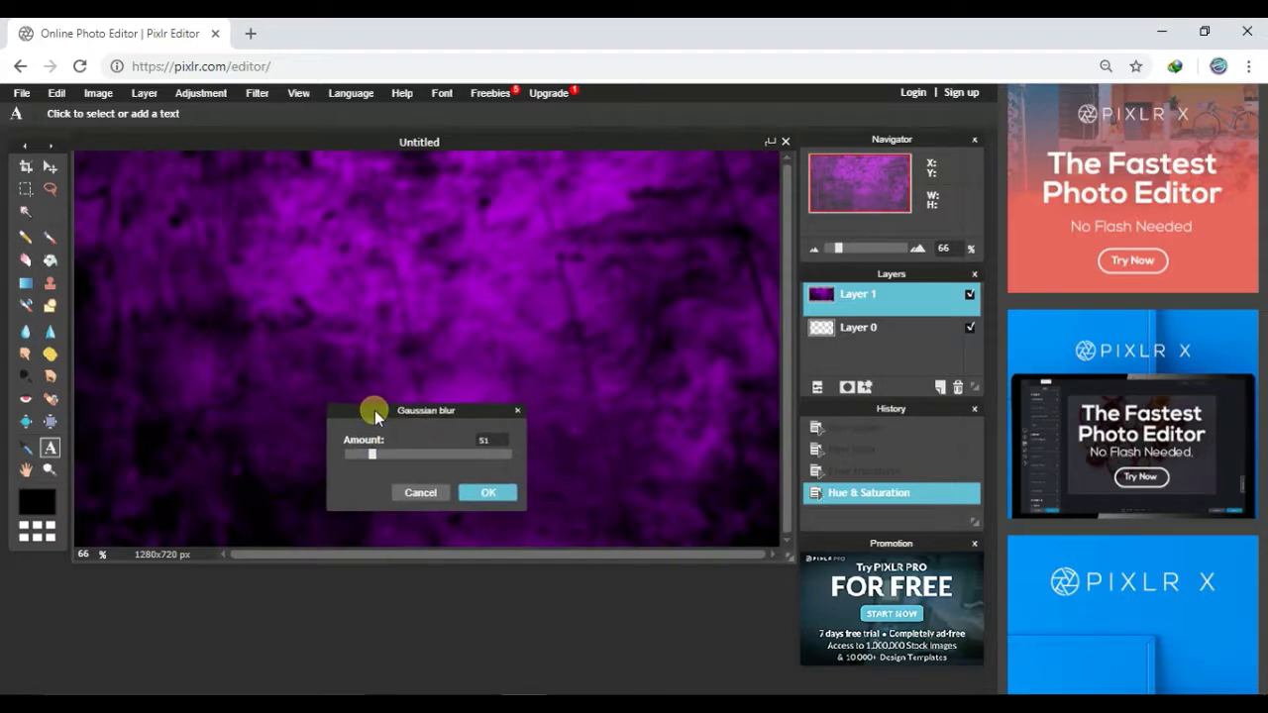
{"action": "left_click", "coordinate": [477, 492]}
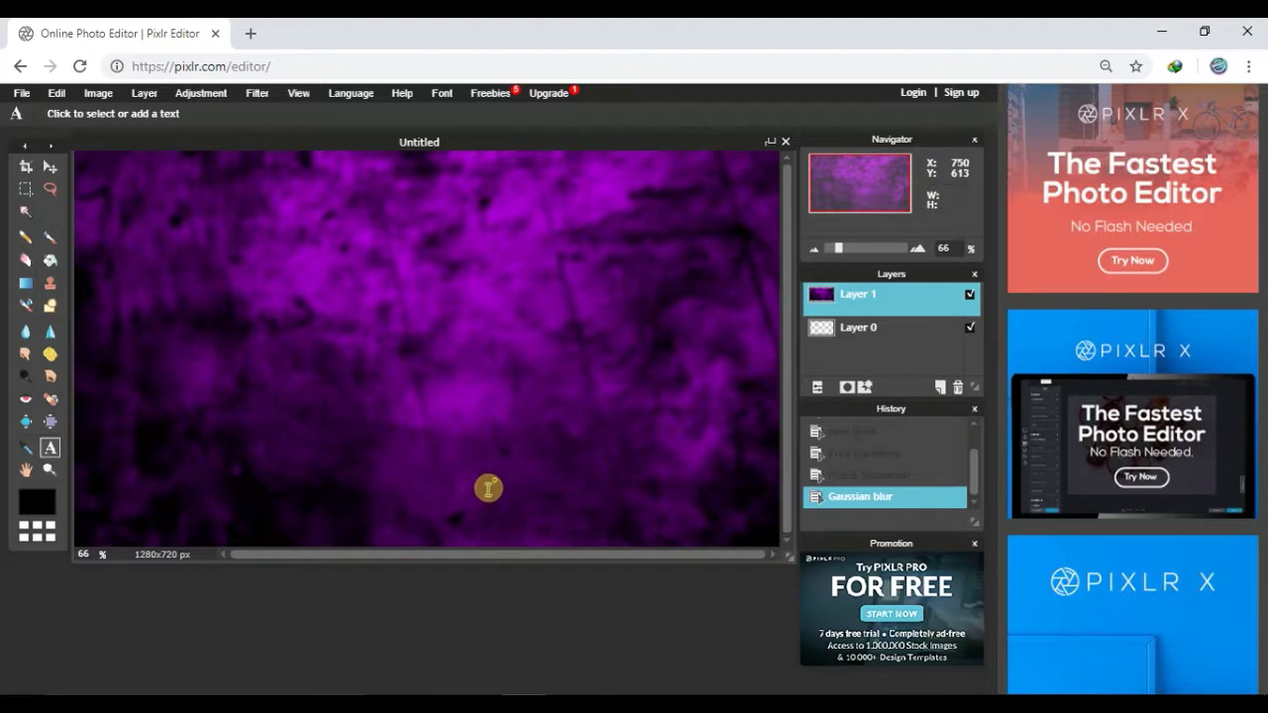
Add an empty layer above the background and enter the text "How To Make" along the upper part of the canvas.
{"action": "left_click", "coordinate": [940, 388]}
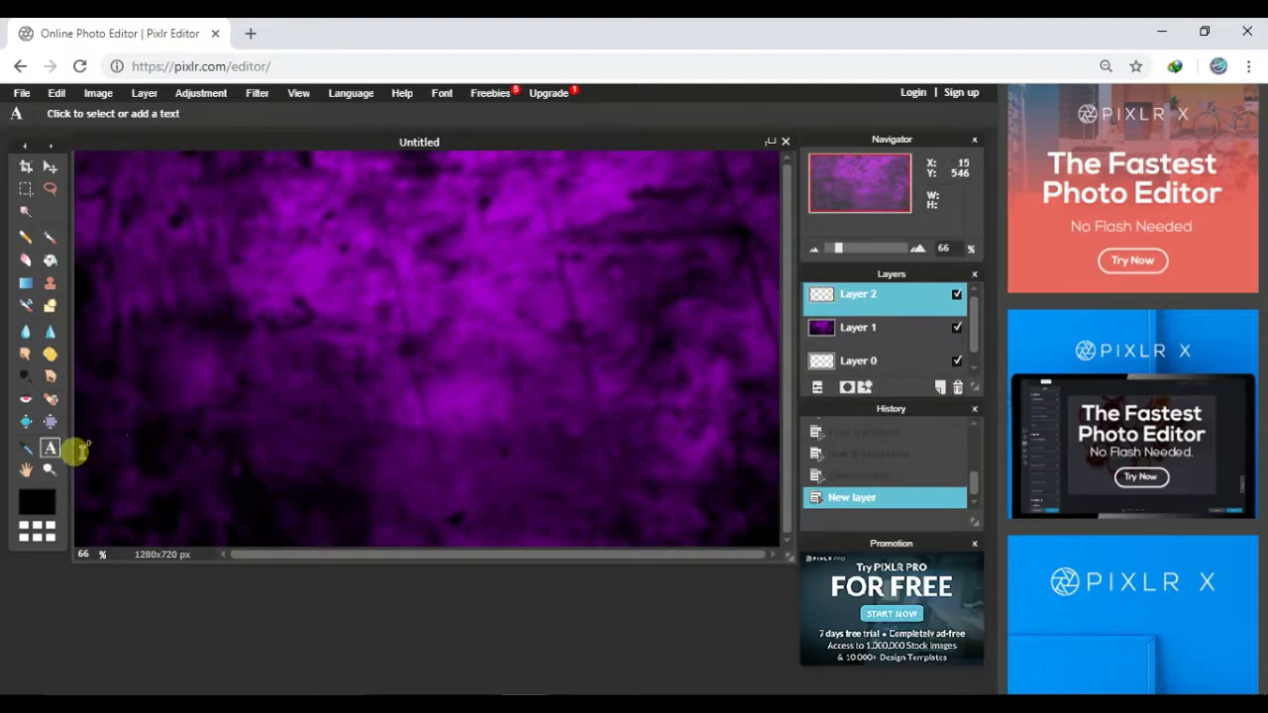
{"action": "left_click", "coordinate": [238, 241]}
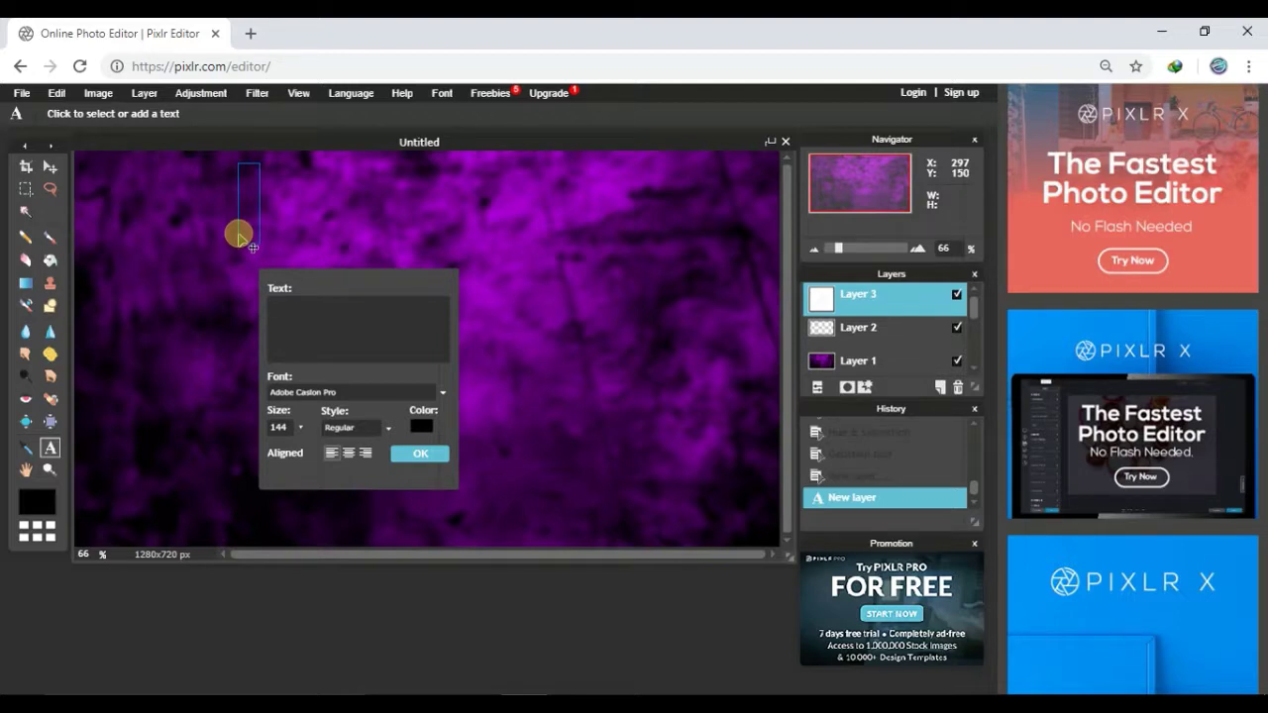
{"action": "type", "text": "How To"}
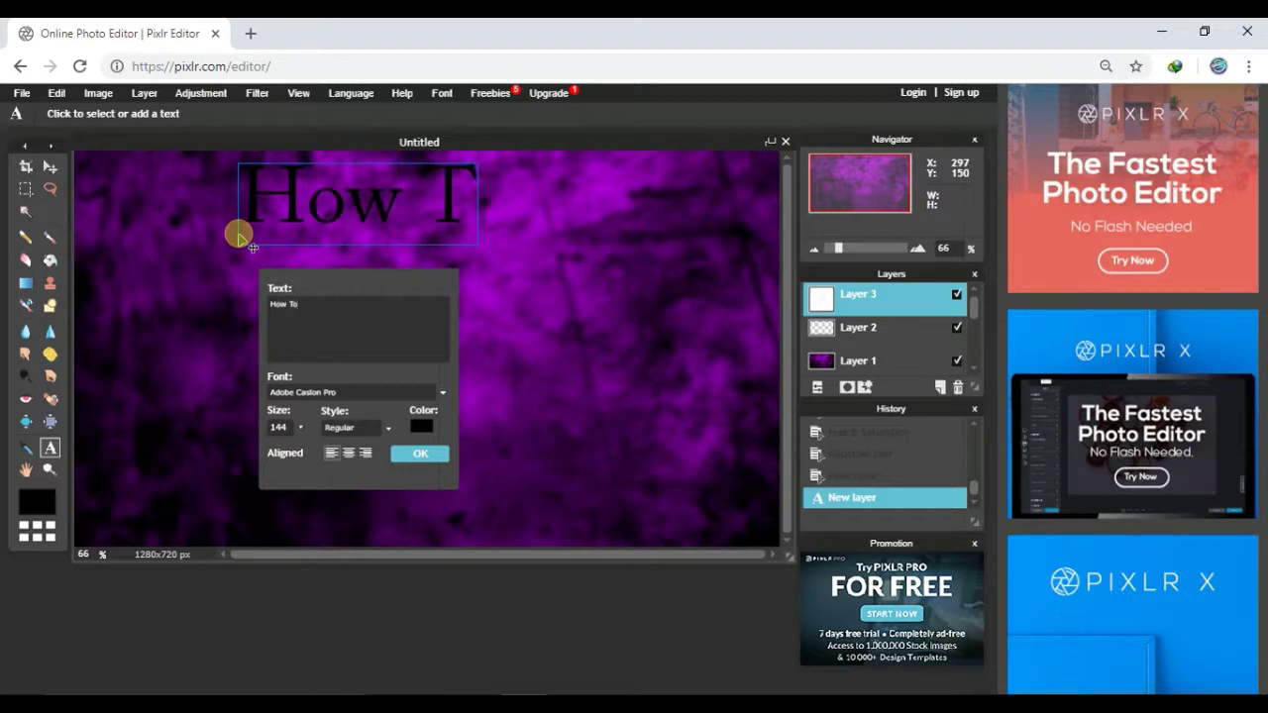
{"action": "type", "text": " Make"}
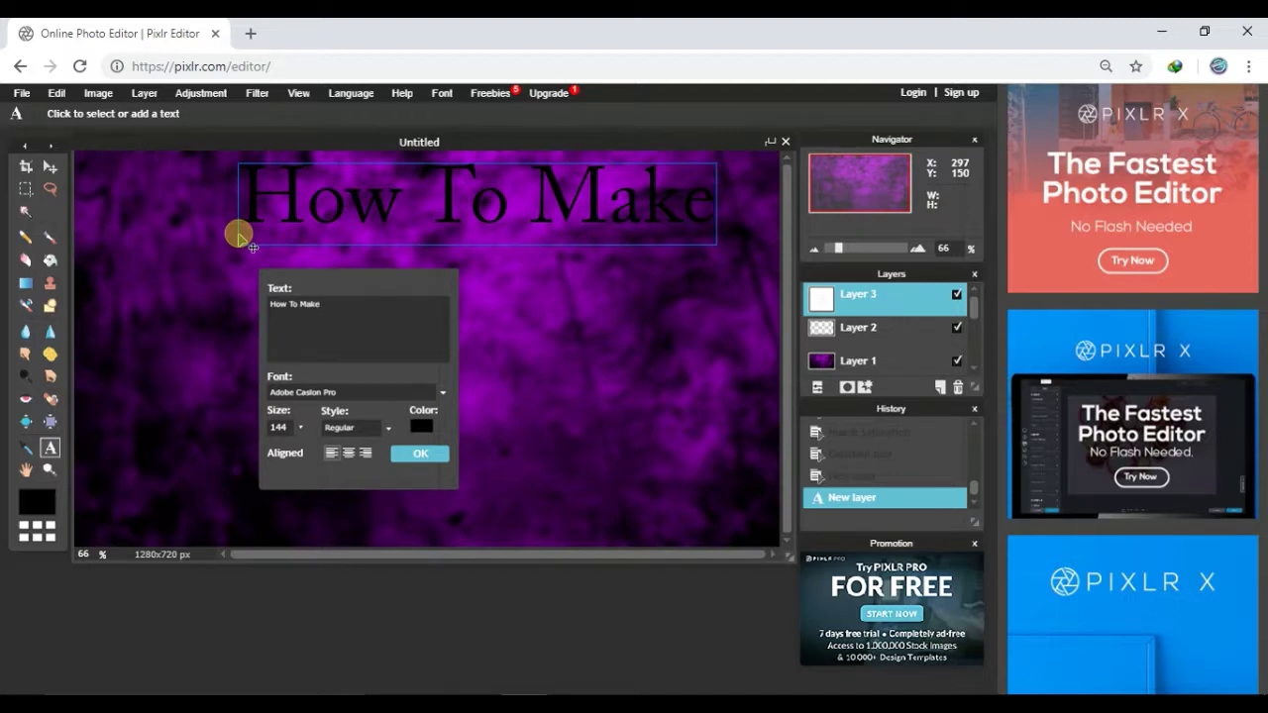
Set the "How To Make" text to Bold style and size 147.
{"action": "left_click", "coordinate": [366, 427]}
{"action": "left_click", "coordinate": [355, 462]}
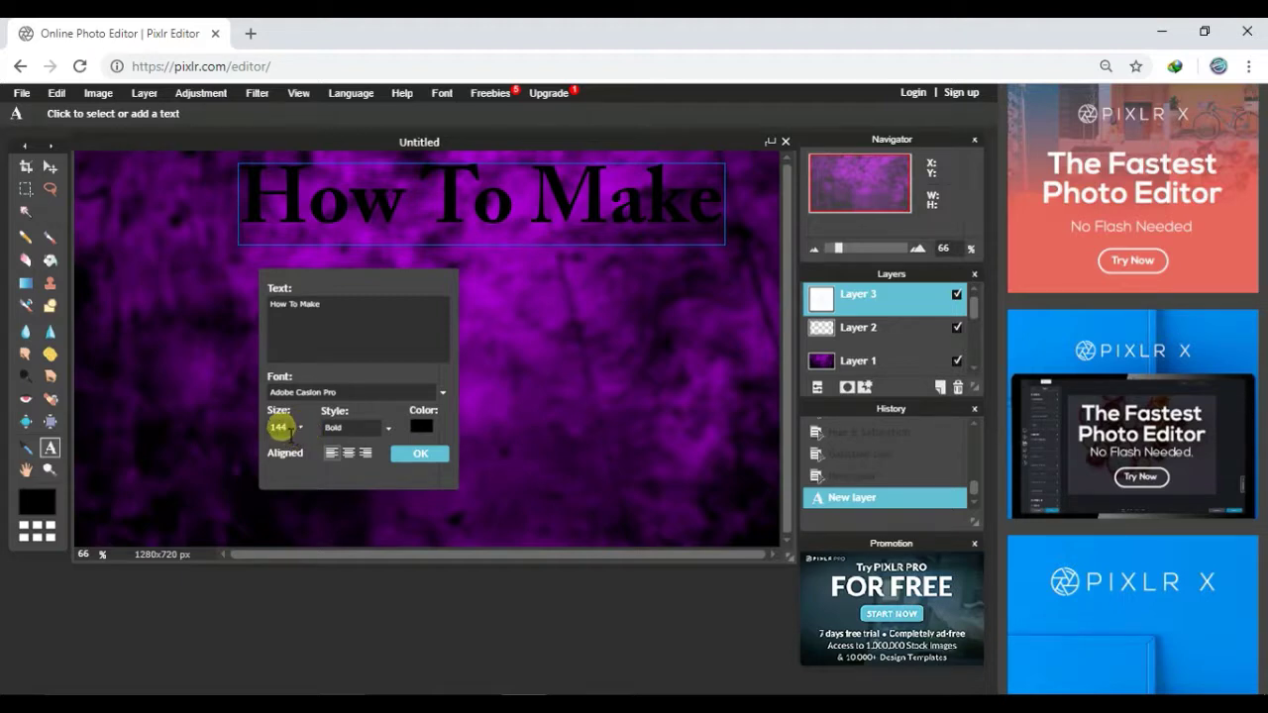
{"action": "left_click", "coordinate": [300, 428]}
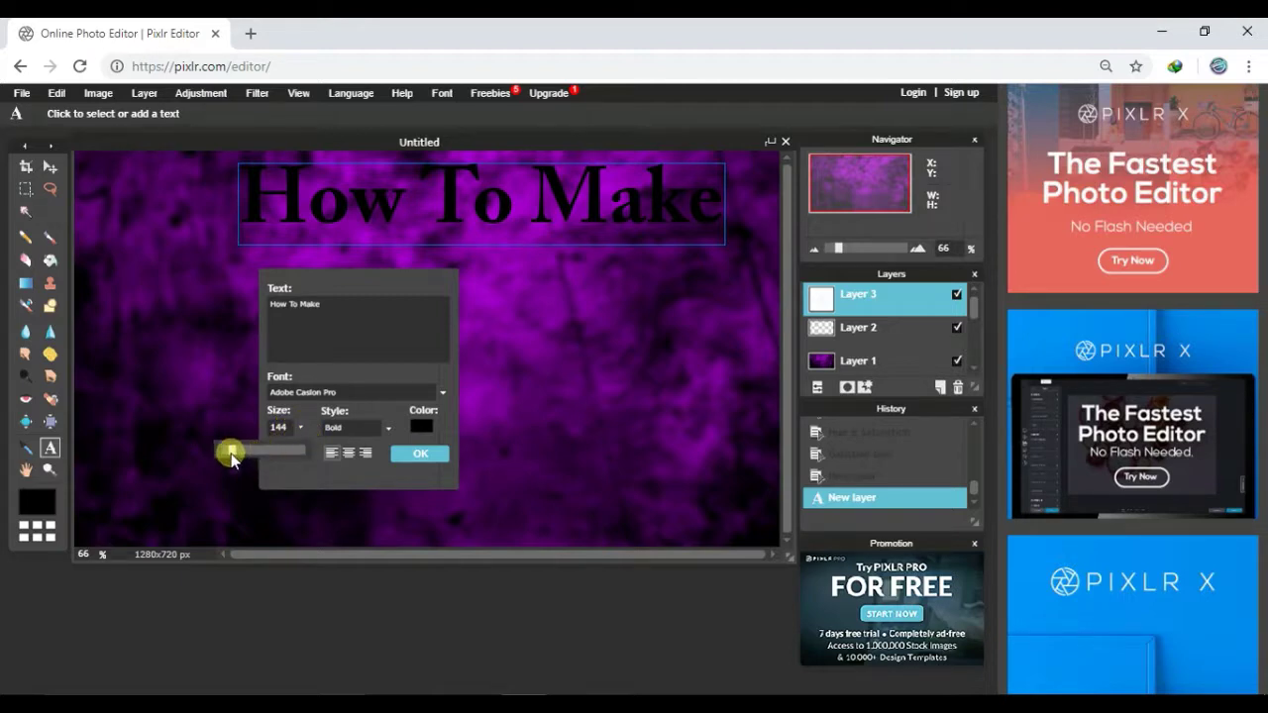
{"action": "left_click_drag", "start_coordinate": [227, 451], "coordinate": [233, 459]}
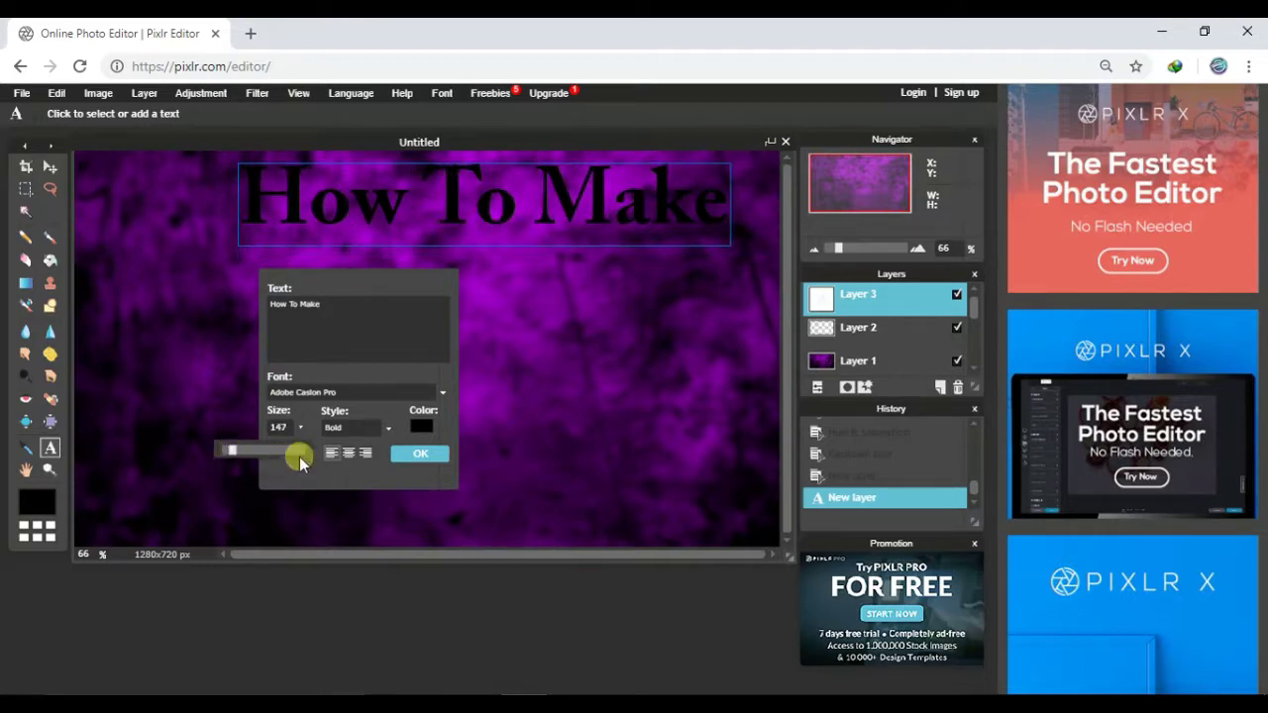
Change the text color to white (ffffff) and finish the "How To Make" text.
{"action": "left_click", "coordinate": [420, 426]}
{"action": "left_click_drag", "start_coordinate": [269, 383], "coordinate": [275, 385]}
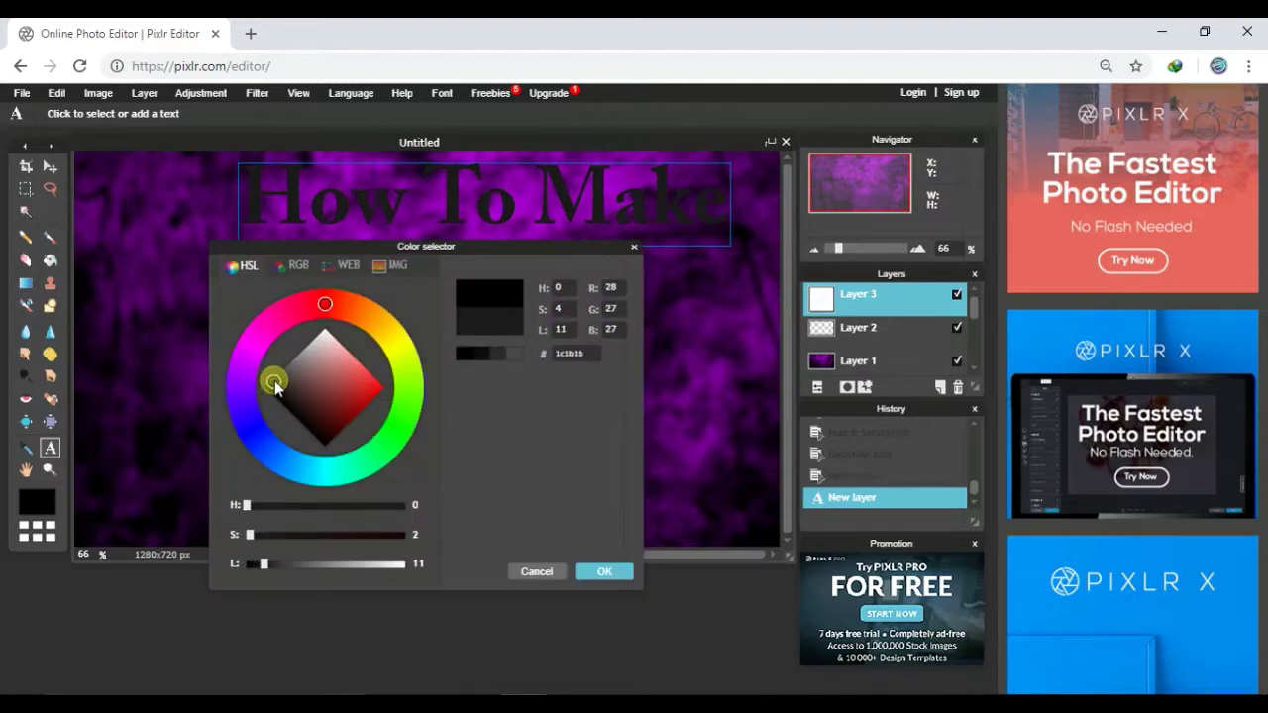
{"action": "left_click_drag", "start_coordinate": [275, 385], "coordinate": [332, 327]}
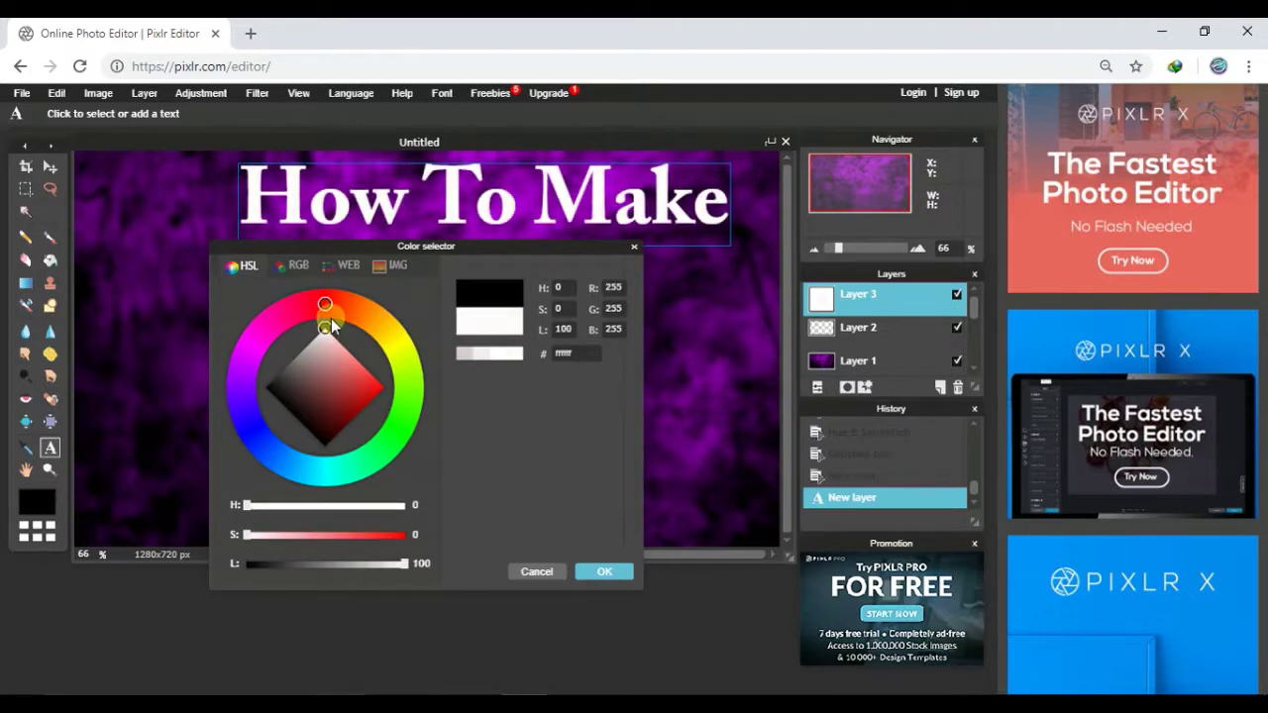
{"action": "left_click", "coordinate": [607, 573]}
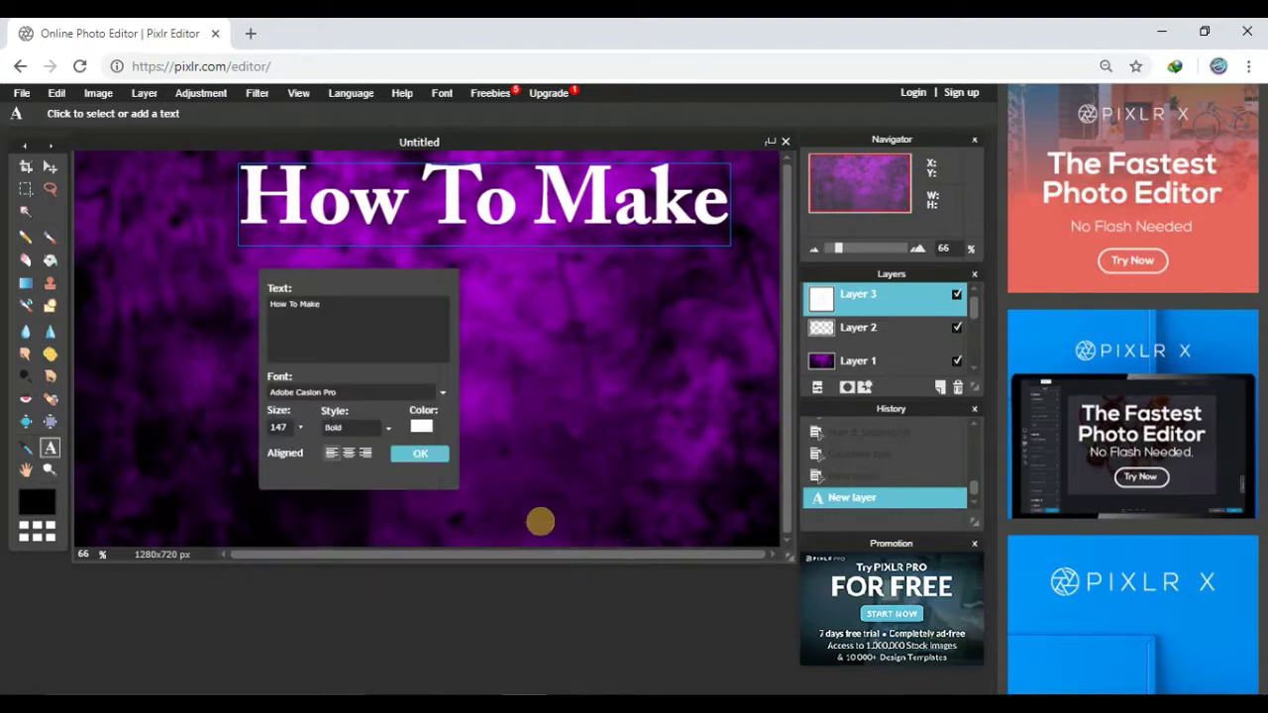
{"action": "left_click", "coordinate": [418, 453]}
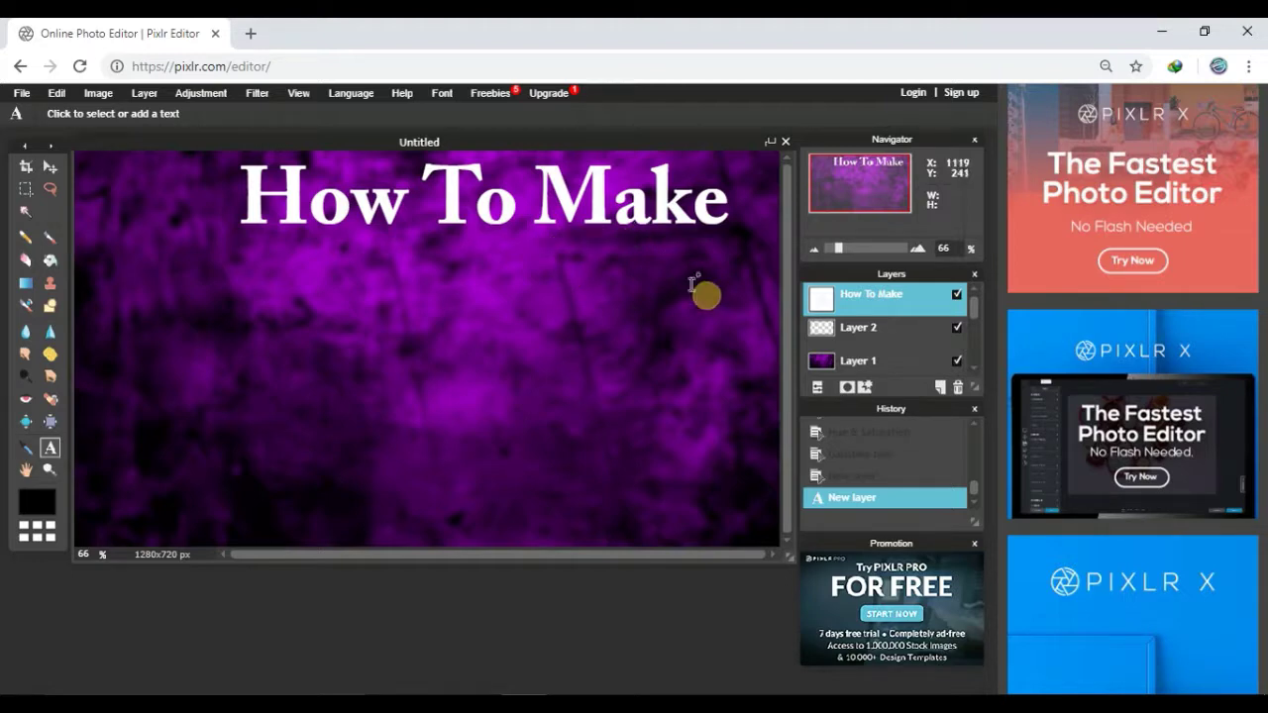
Rasterize the "How To Make" text layer and add an outer glow to it with hardness 4.
{"action": "right_click", "coordinate": [828, 308]}
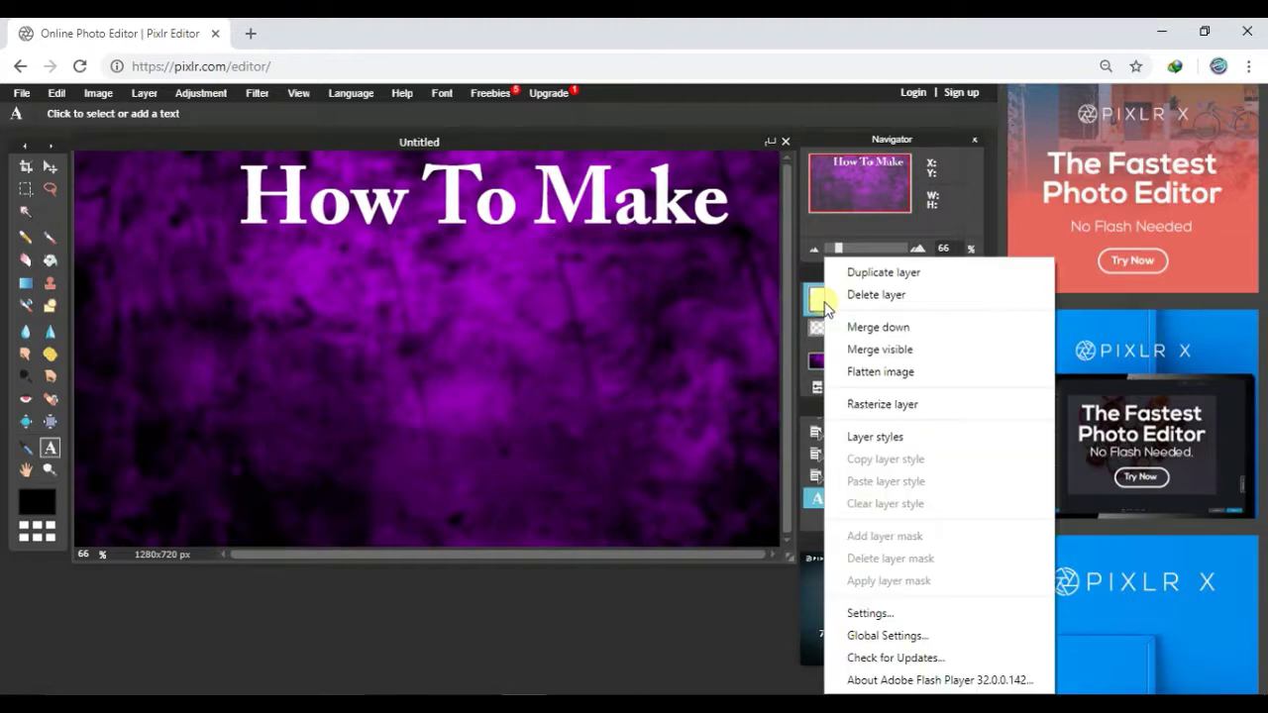
{"action": "left_click", "coordinate": [883, 406]}
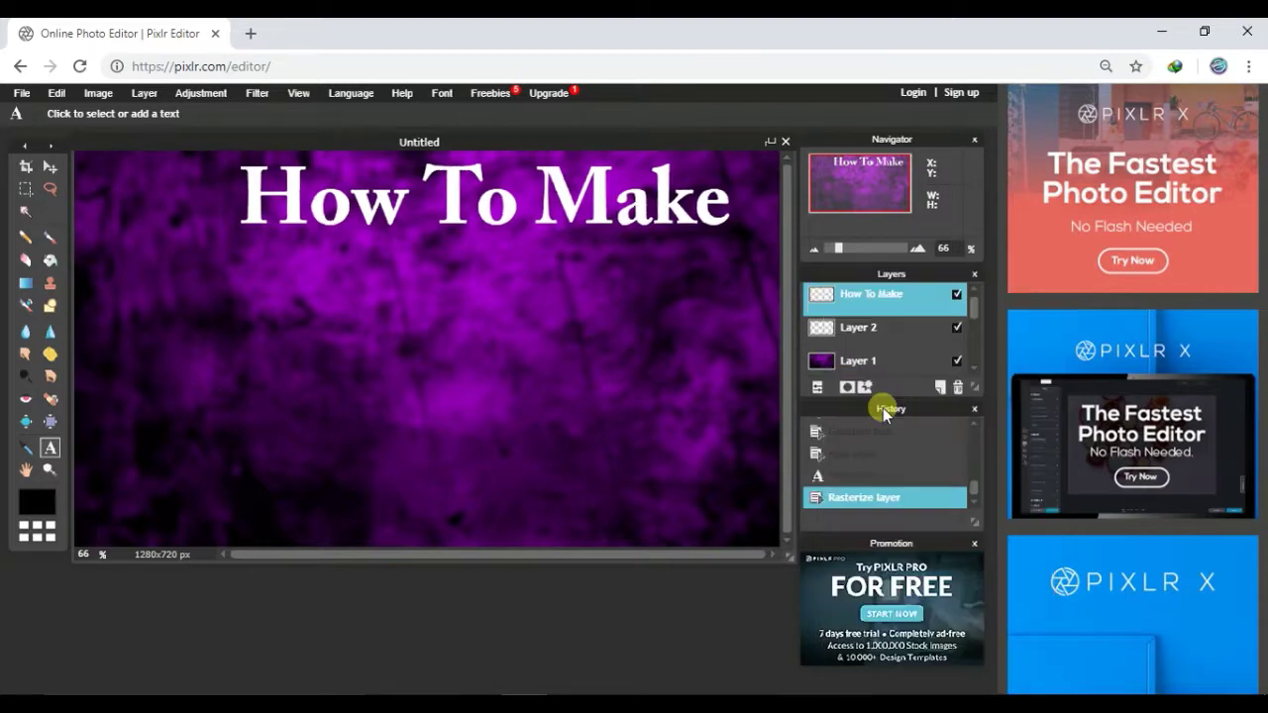
{"action": "right_click", "coordinate": [822, 303]}
{"action": "left_click", "coordinate": [861, 436]}
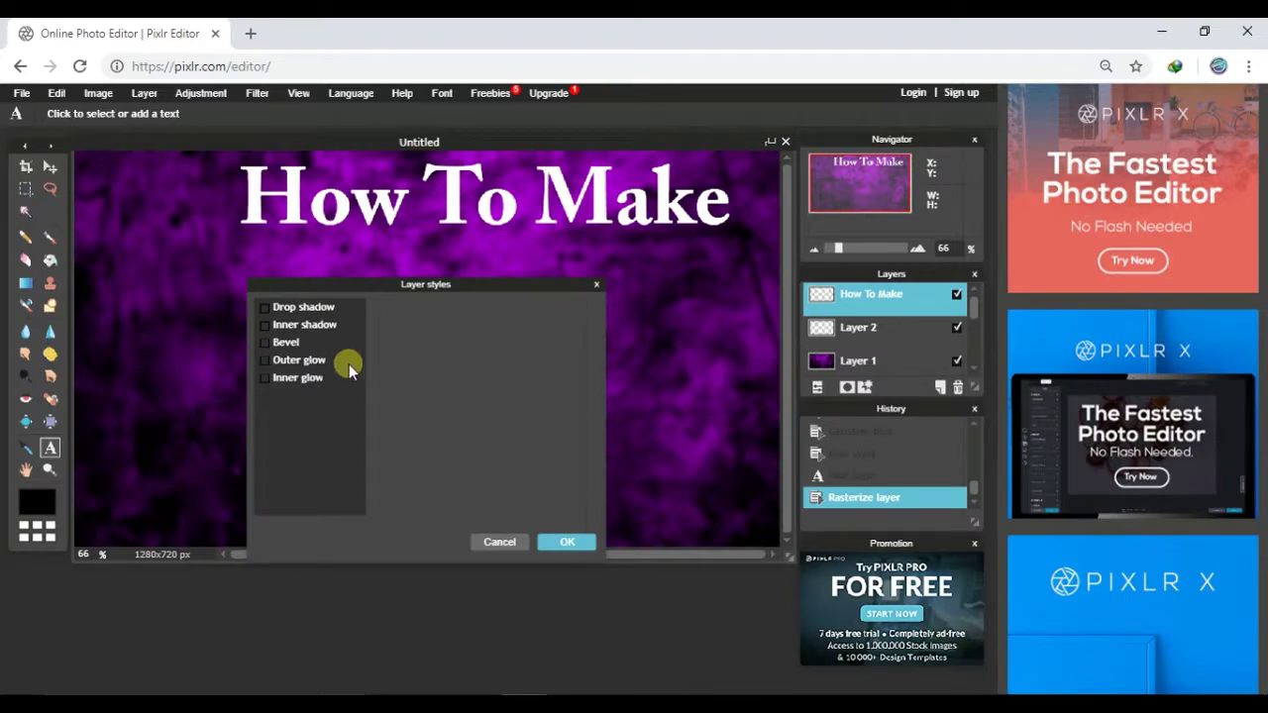
{"action": "left_click", "coordinate": [280, 361]}
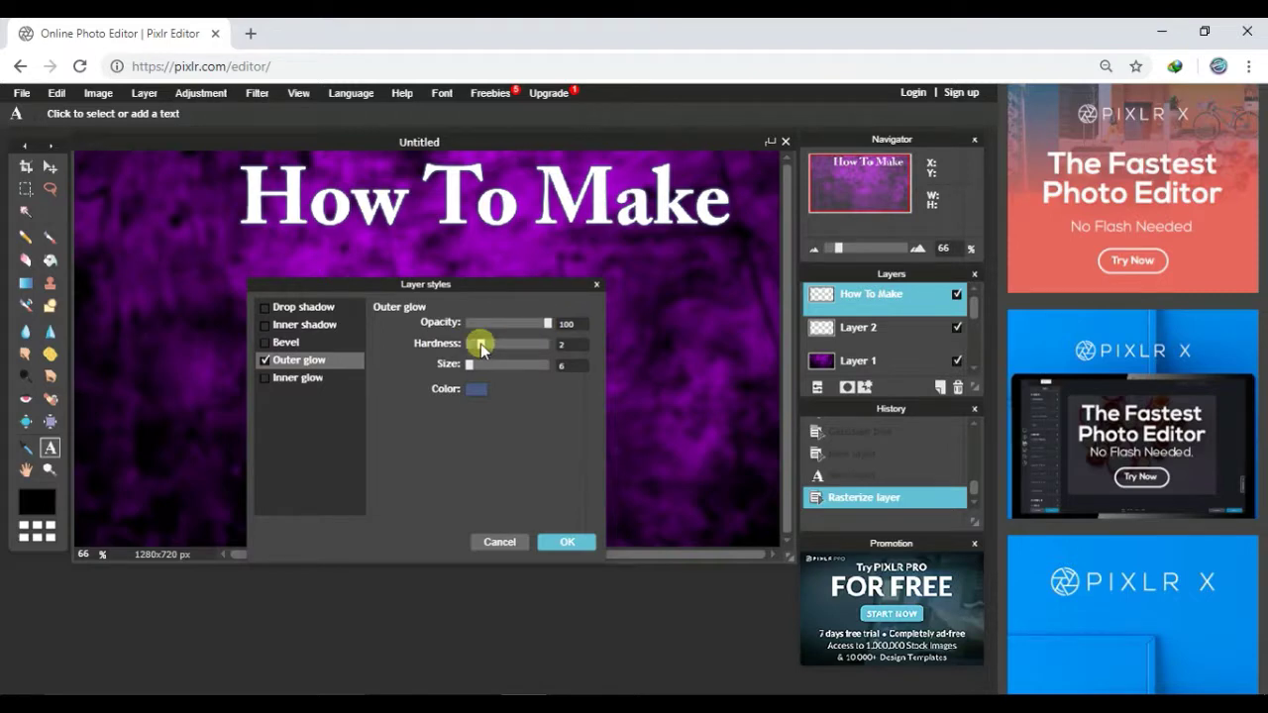
{"action": "left_click_drag", "start_coordinate": [480, 347], "coordinate": [487, 349]}
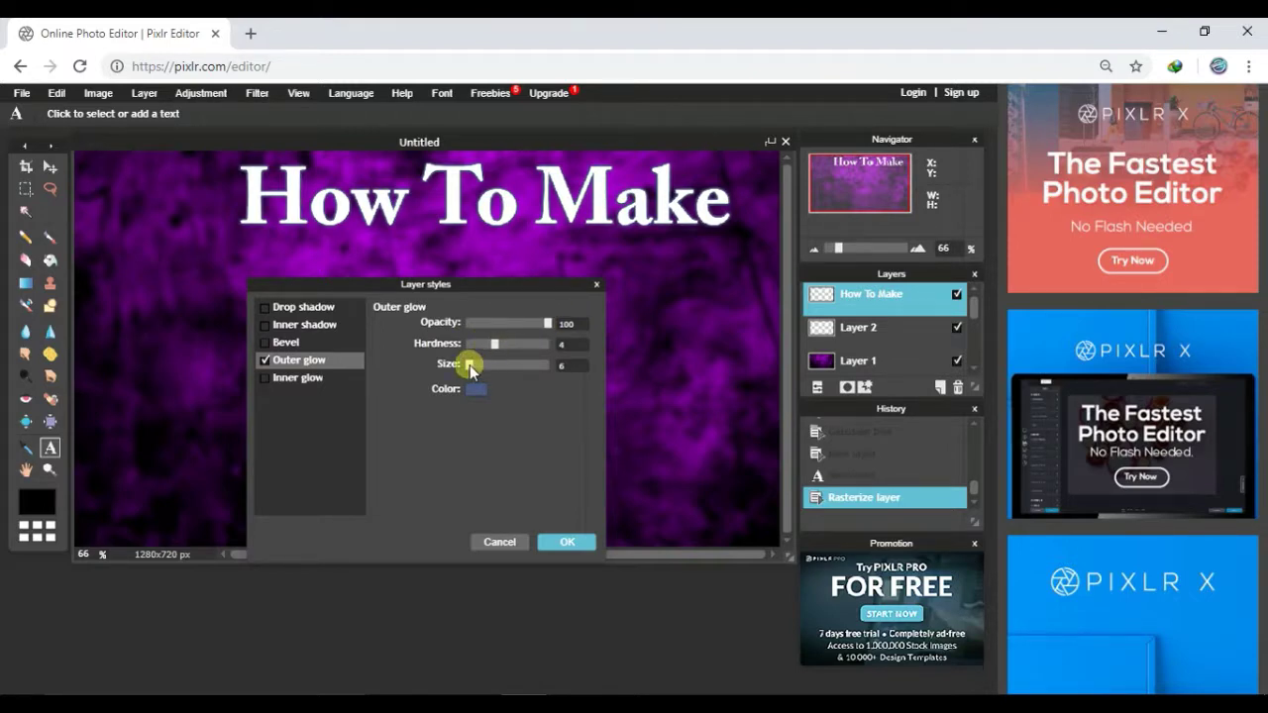
{"action": "left_click_drag", "start_coordinate": [471, 370], "coordinate": [469, 367]}
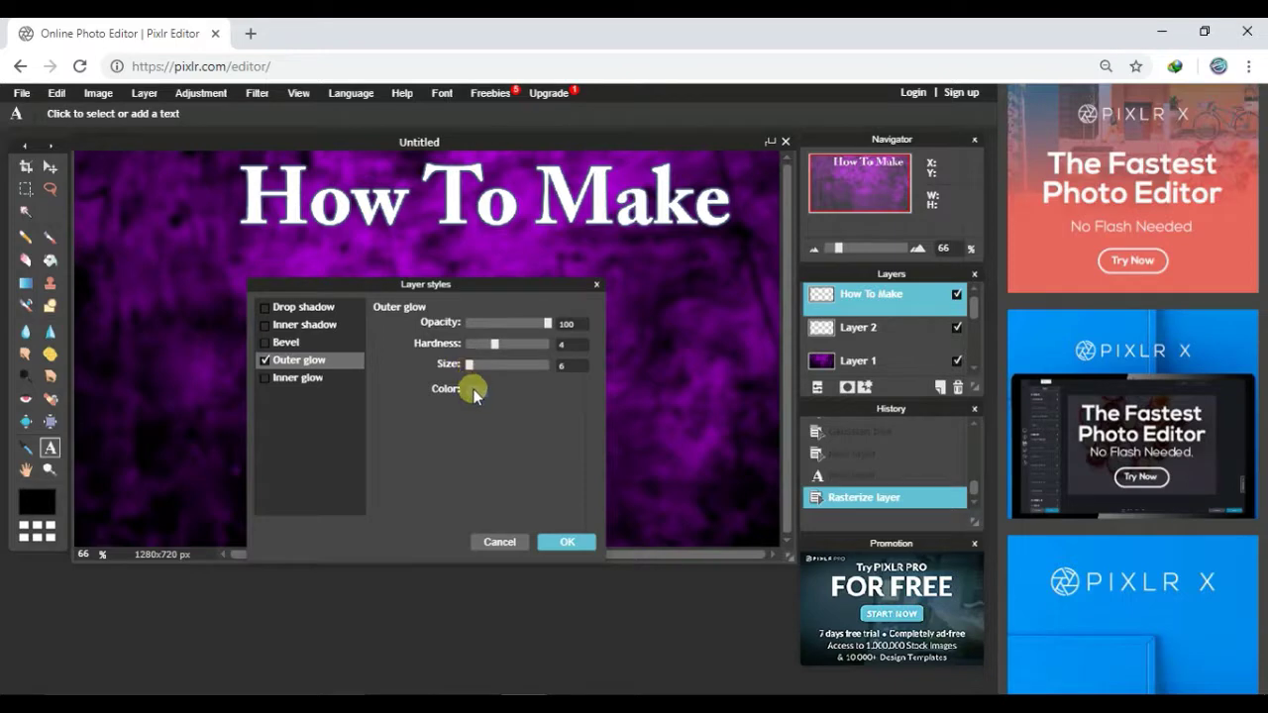
Change the title's outer glow color to black (000000) and set the glow size to 25.
{"action": "left_click", "coordinate": [472, 389]}
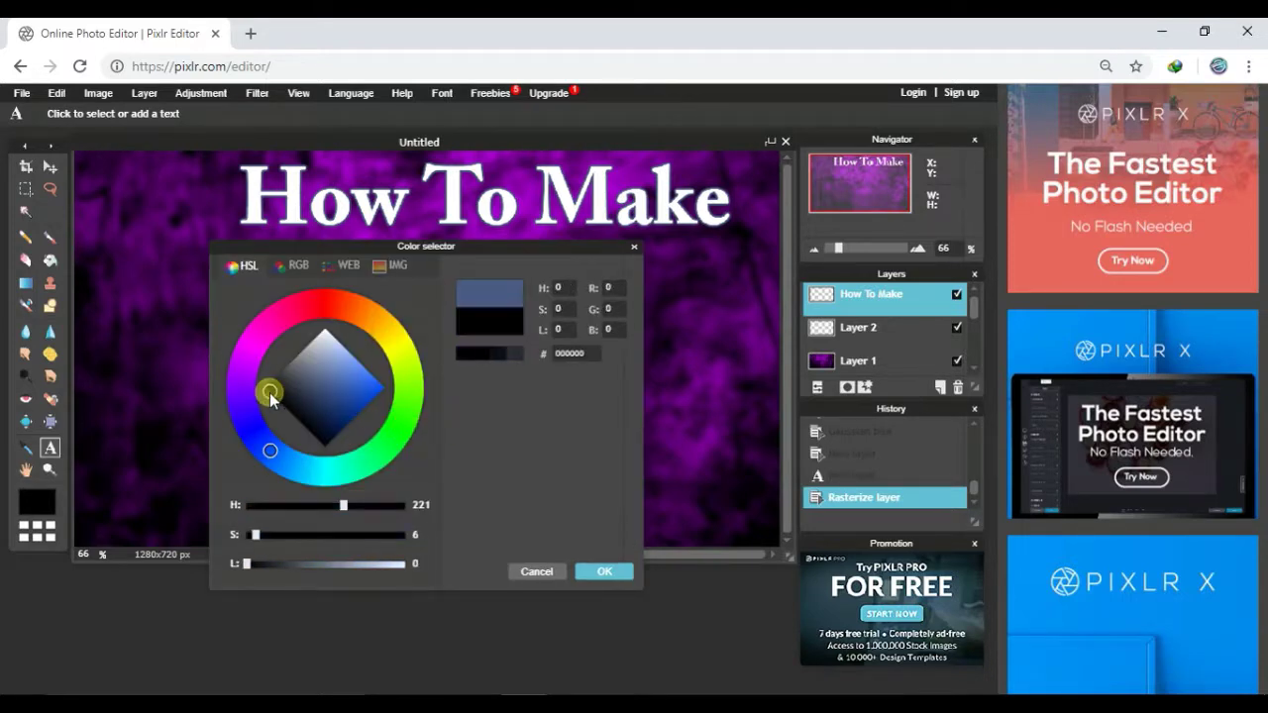
{"action": "left_click", "coordinate": [598, 575]}
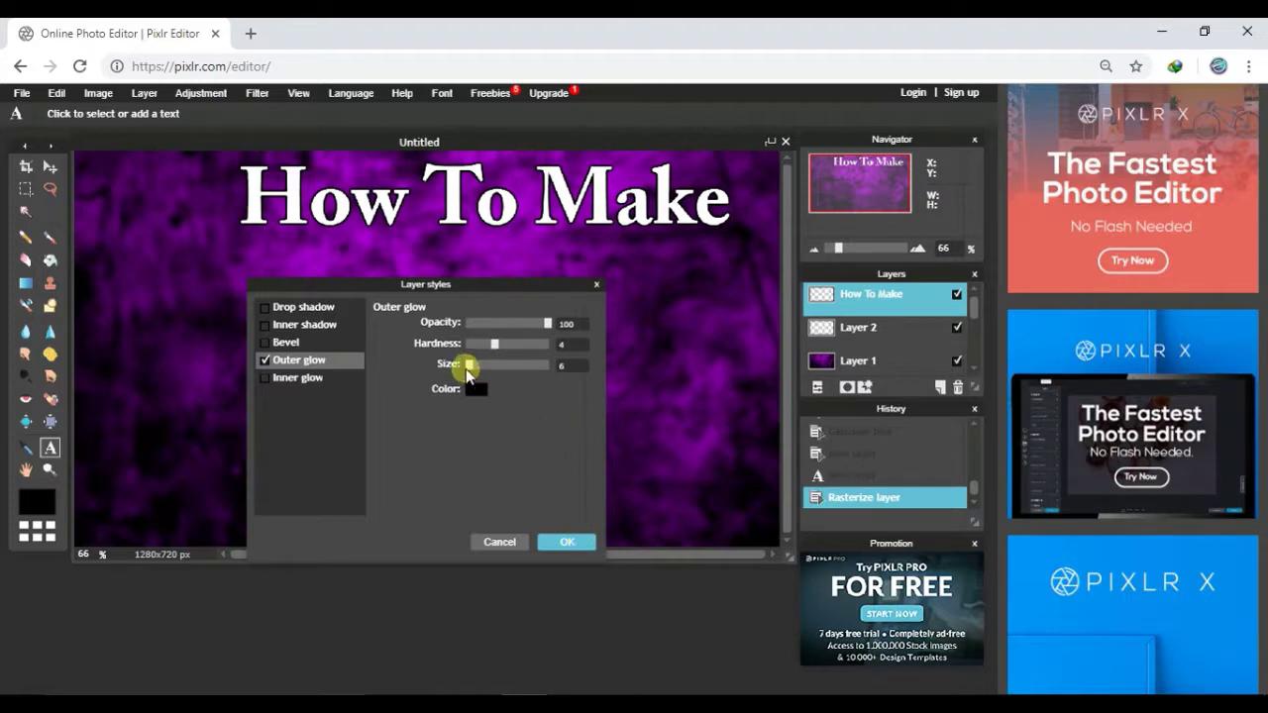
{"action": "left_click_drag", "start_coordinate": [468, 367], "coordinate": [485, 367]}
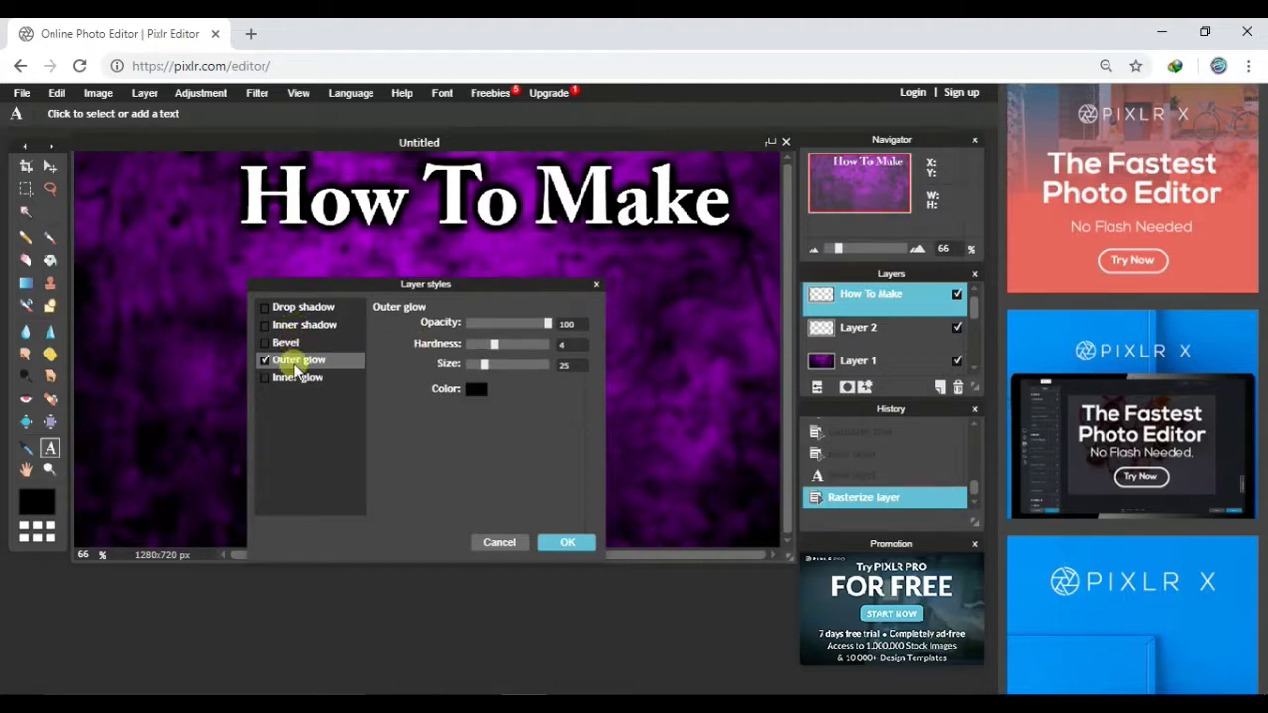
Add a drop shadow to the title with opacity 77 and distance 4, and apply the layer styles.
{"action": "left_click", "coordinate": [295, 385]}
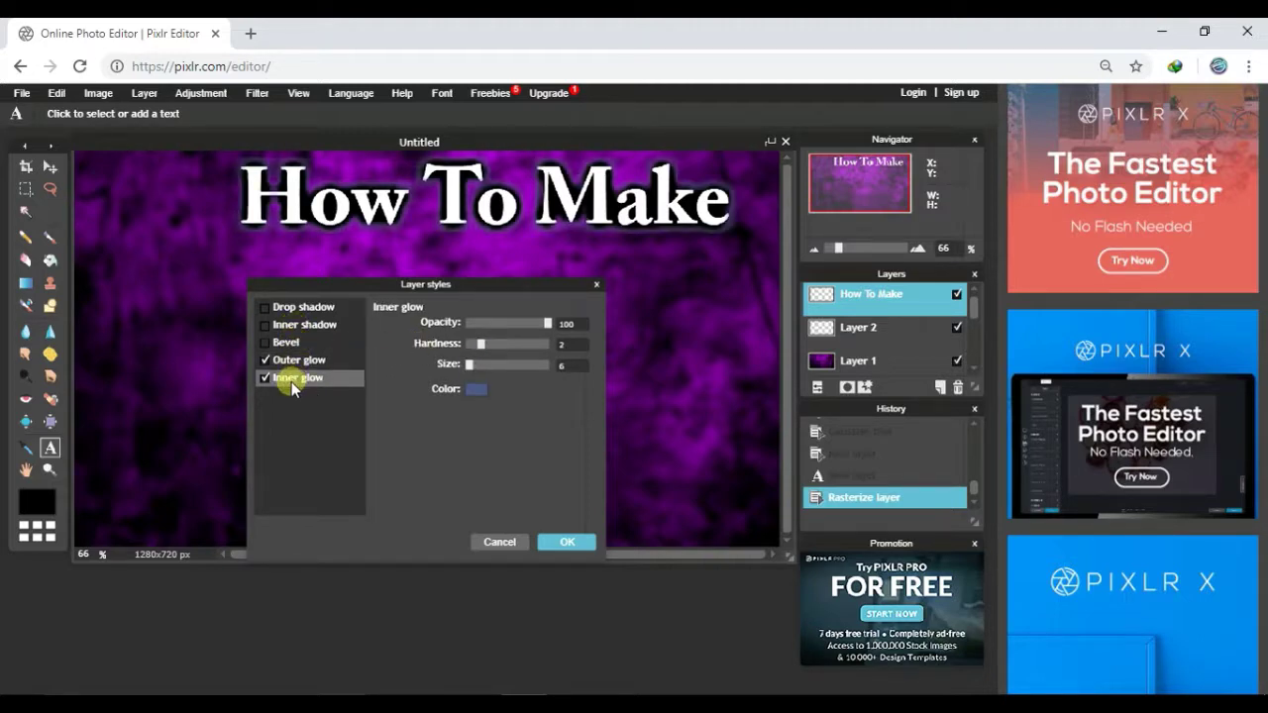
{"action": "left_click", "coordinate": [287, 307]}
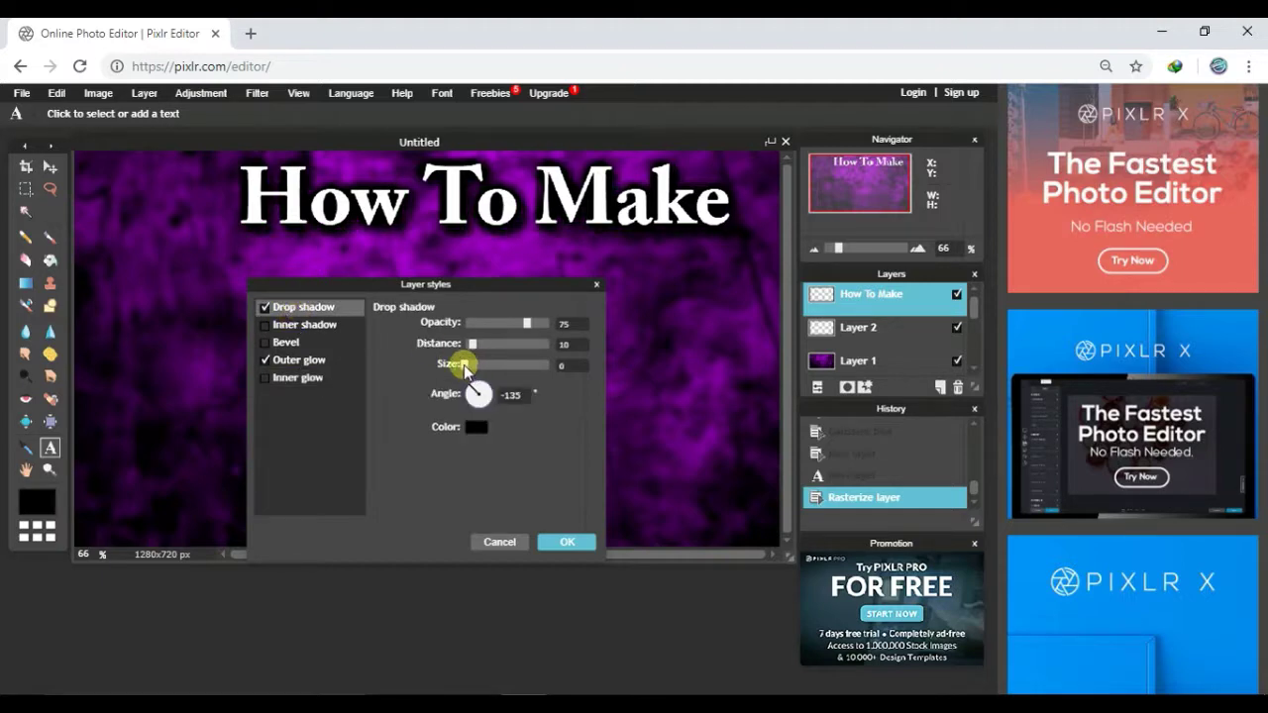
{"action": "mouse_move", "coordinate": [464, 366]}
{"action": "left_mouse_down"}
{"action": "mouse_move", "coordinate": [477, 367]}
{"action": "mouse_move", "coordinate": [461, 366]}
{"action": "left_mouse_up"}
{"action": "left_click_drag", "start_coordinate": [532, 328], "coordinate": [469, 343]}
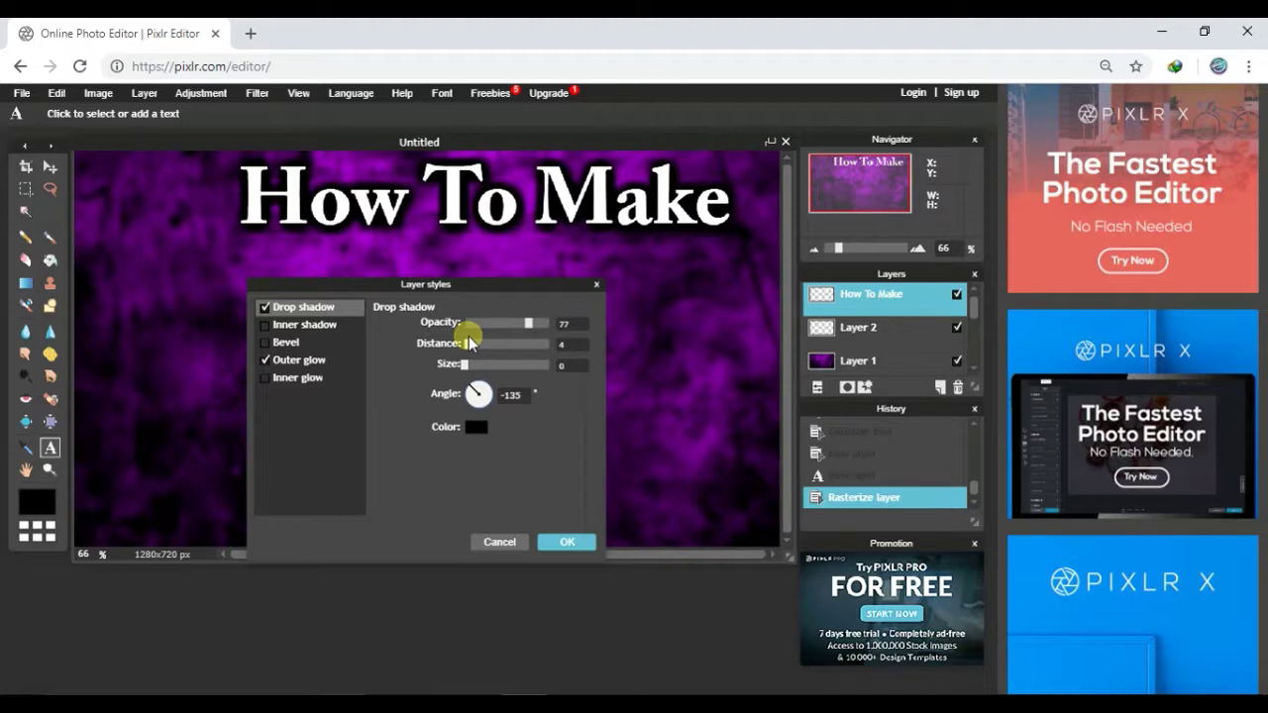
{"action": "left_click", "coordinate": [564, 540]}
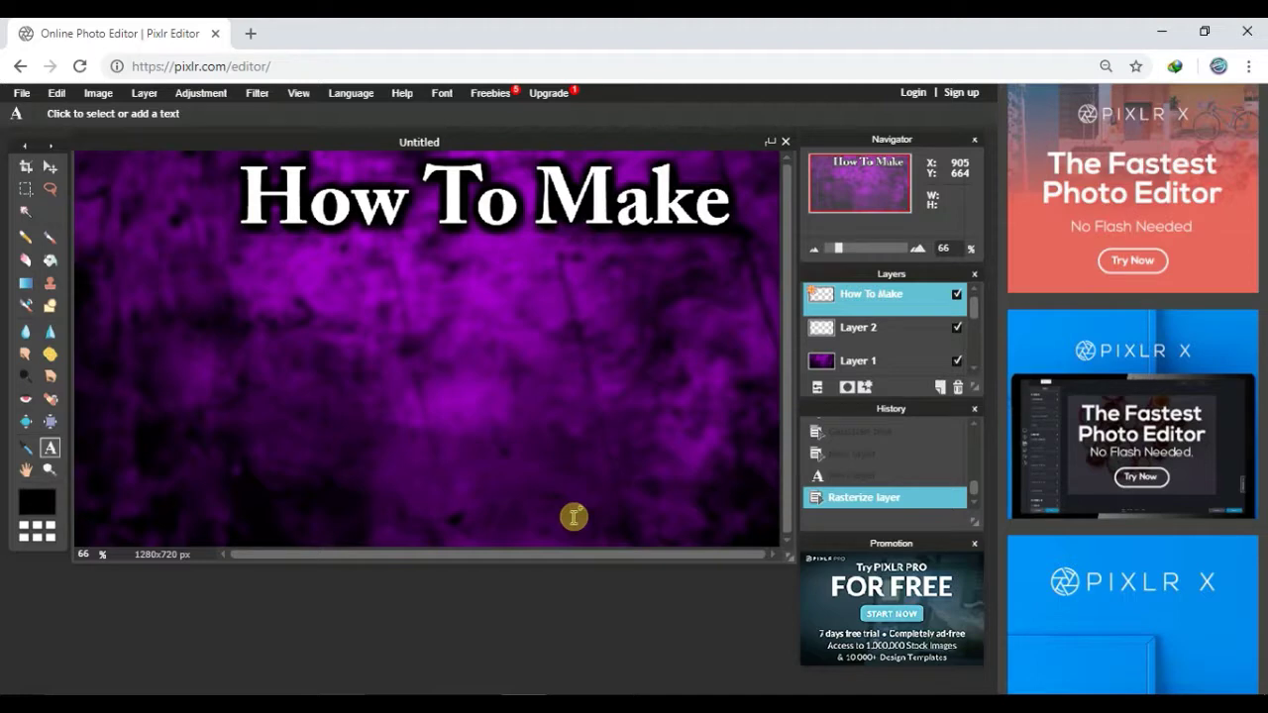
Free transform the "How To Make" title, enlarging it and centering it across the upper part of the canvas.
{"action": "left_click", "coordinate": [51, 168]}
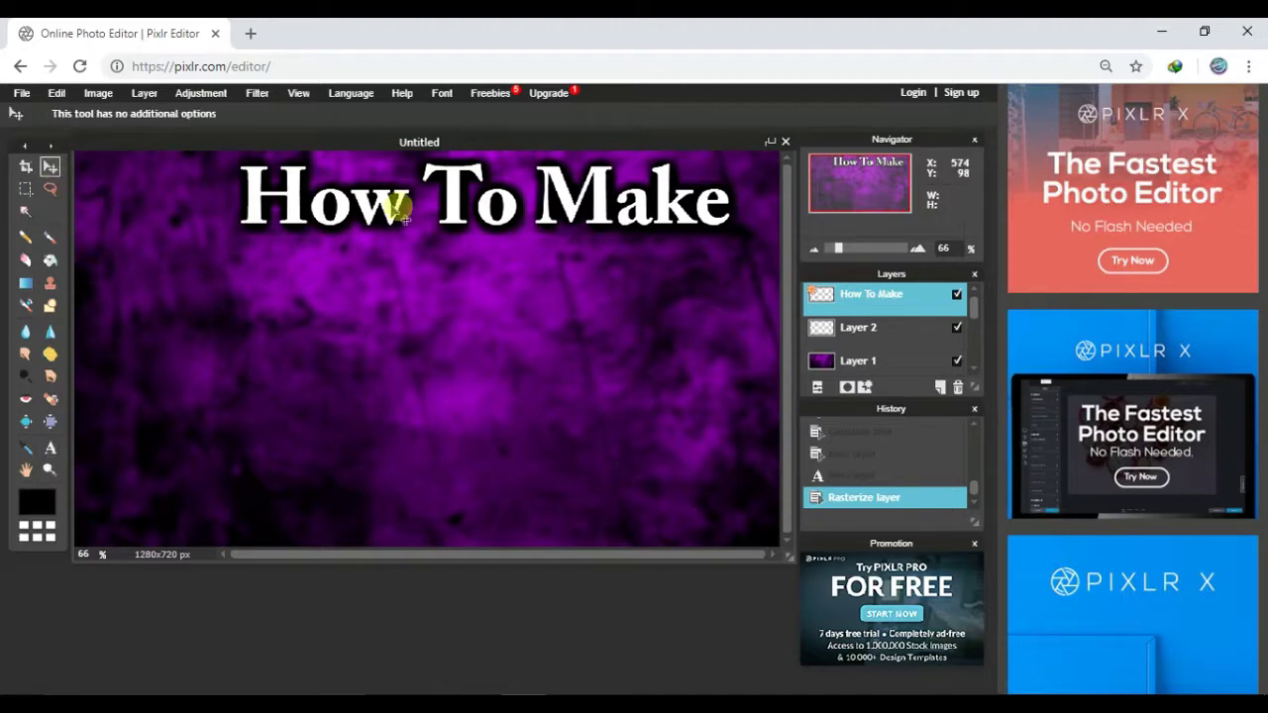
{"action": "left_click", "coordinate": [54, 93]}
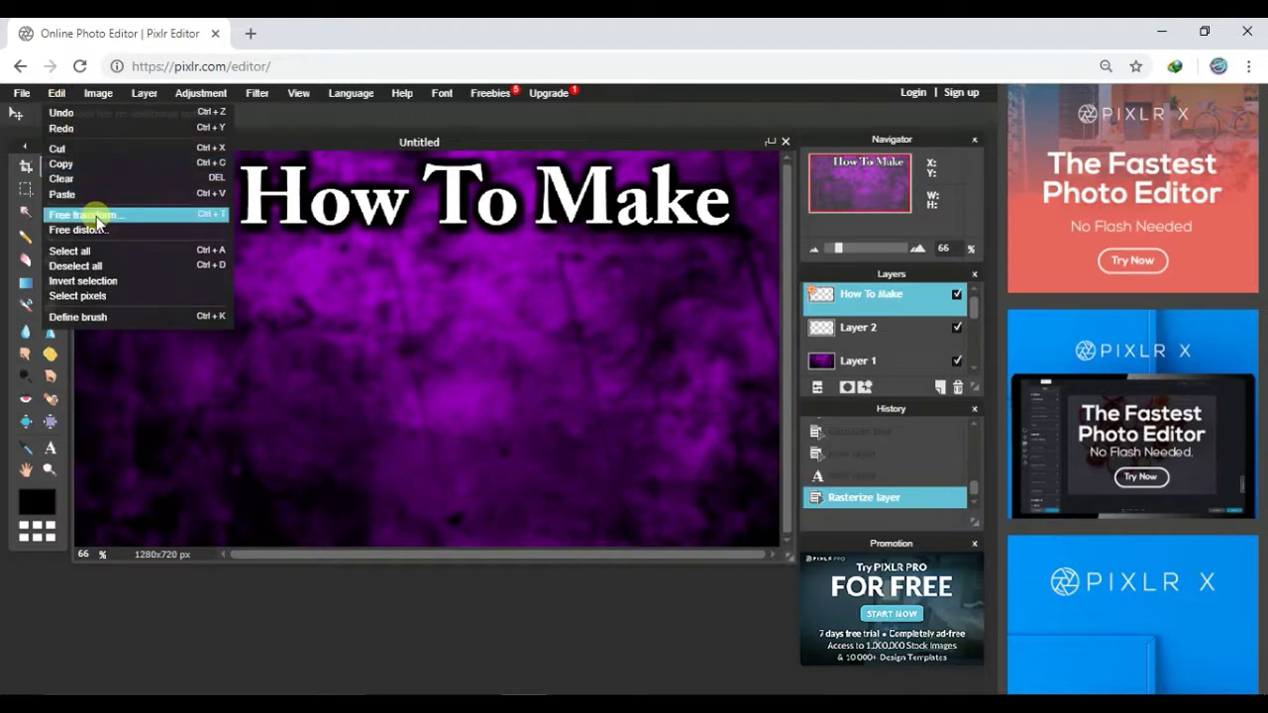
{"action": "left_click", "coordinate": [94, 212]}
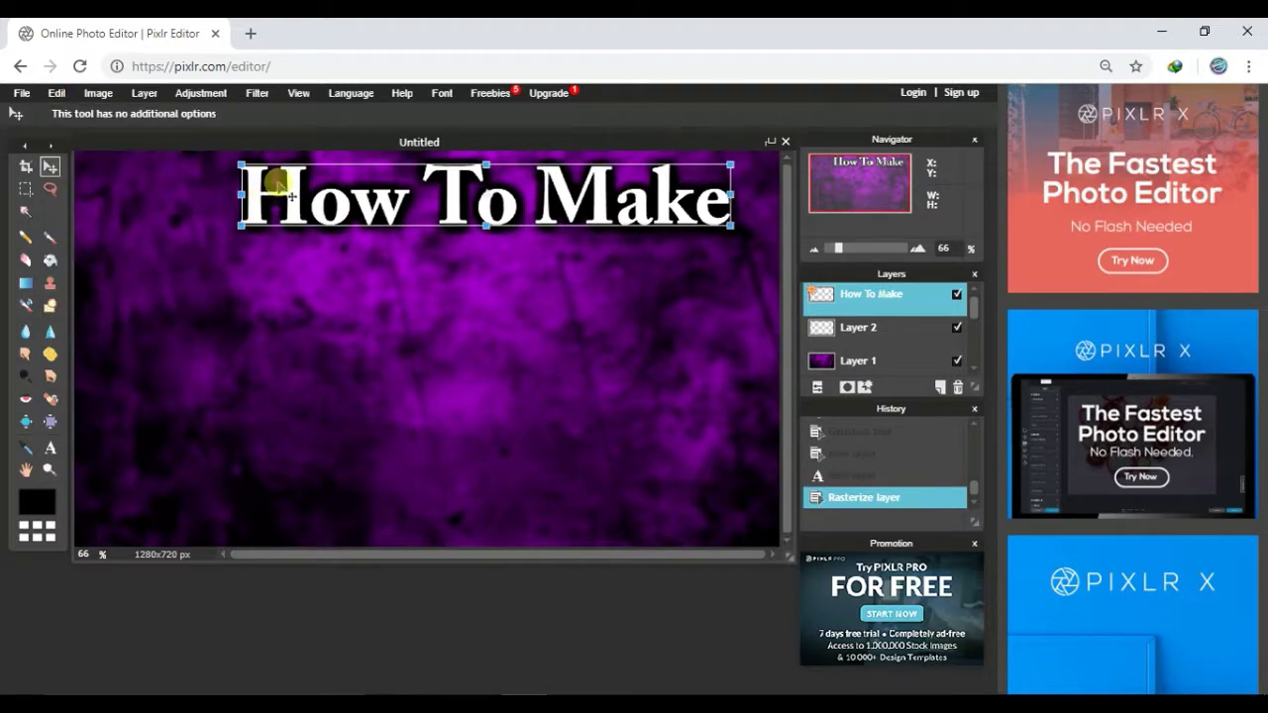
{"action": "left_click_drag", "start_coordinate": [326, 198], "coordinate": [271, 233]}
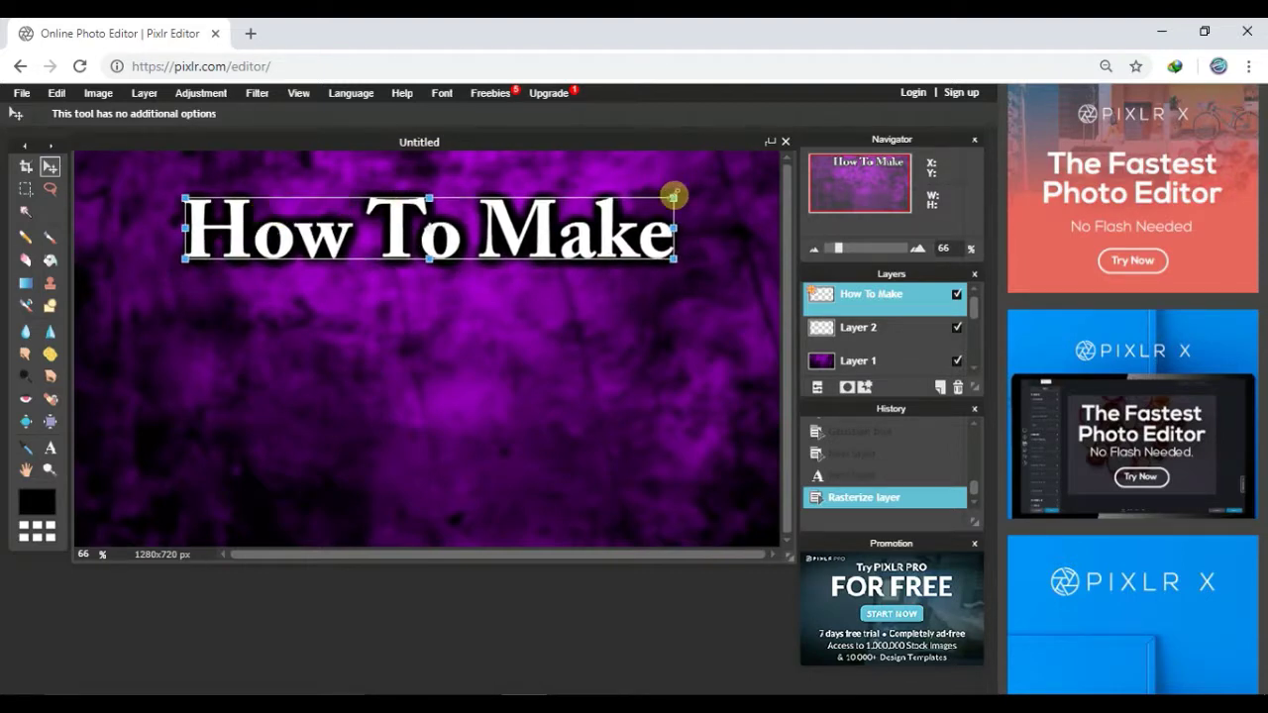
{"action": "left_click_drag", "start_coordinate": [674, 197], "coordinate": [753, 155]}
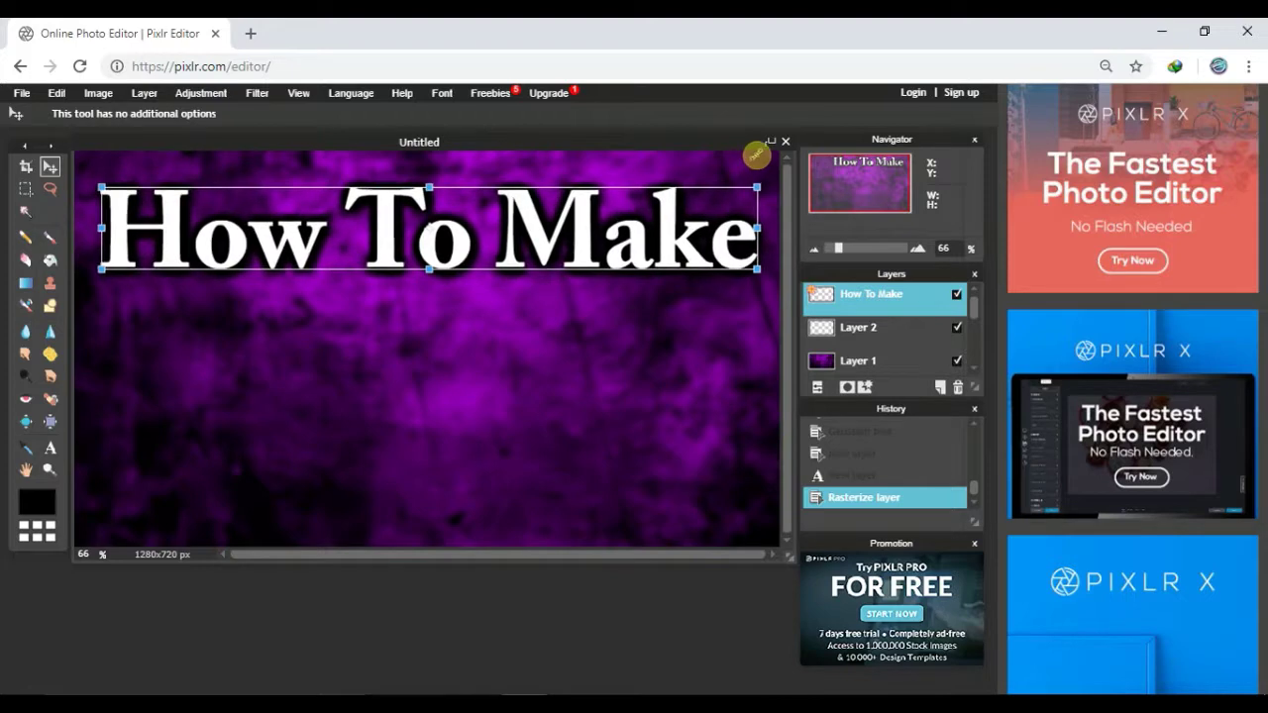
{"action": "left_click_drag", "start_coordinate": [609, 232], "coordinate": [611, 211]}
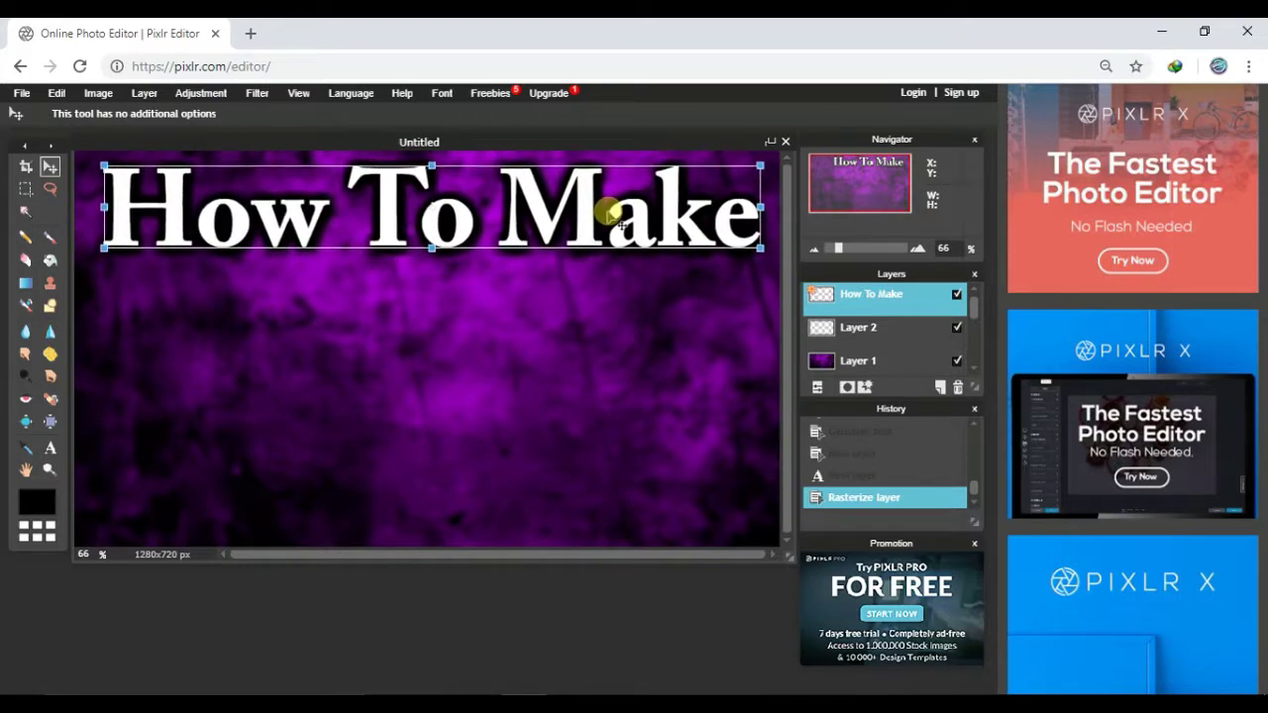
{"action": "mouse_move", "coordinate": [761, 166]}
{"action": "left_mouse_down"}
{"action": "mouse_move", "coordinate": [748, 179]}
{"action": "mouse_move", "coordinate": [764, 169]}
{"action": "left_mouse_up"}
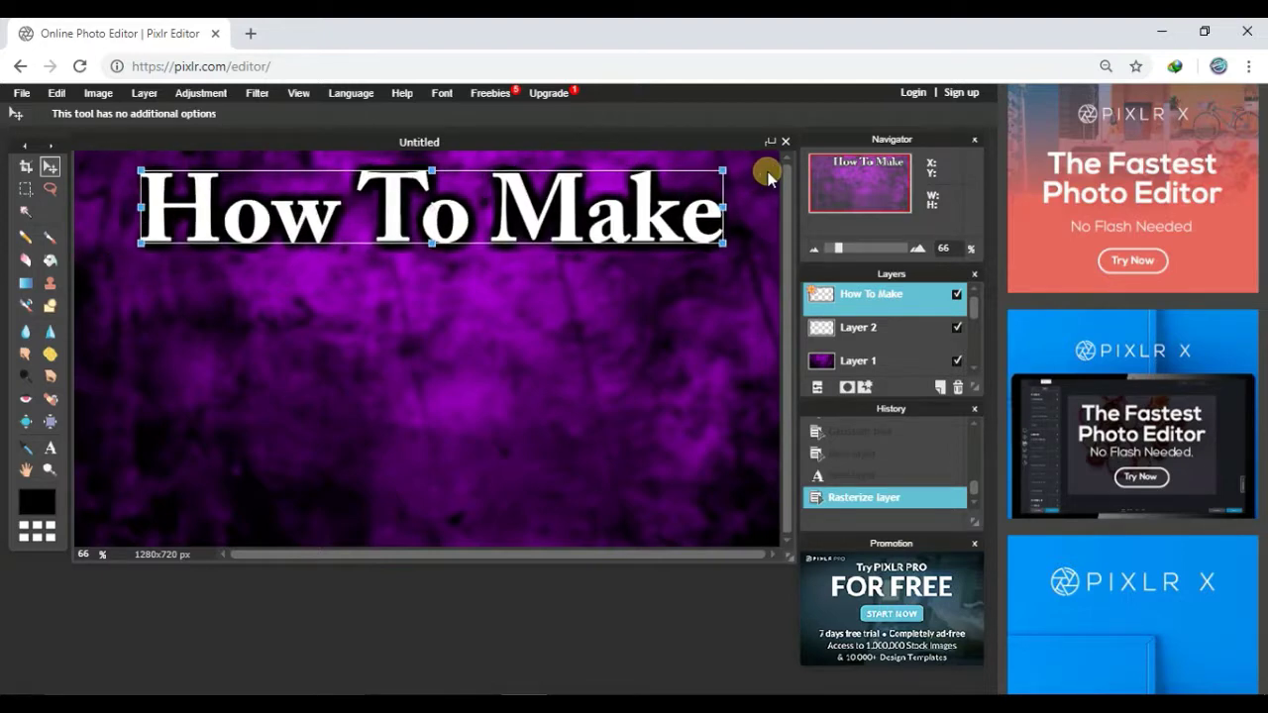
{"action": "left_click_drag", "start_coordinate": [659, 203], "coordinate": [661, 212]}
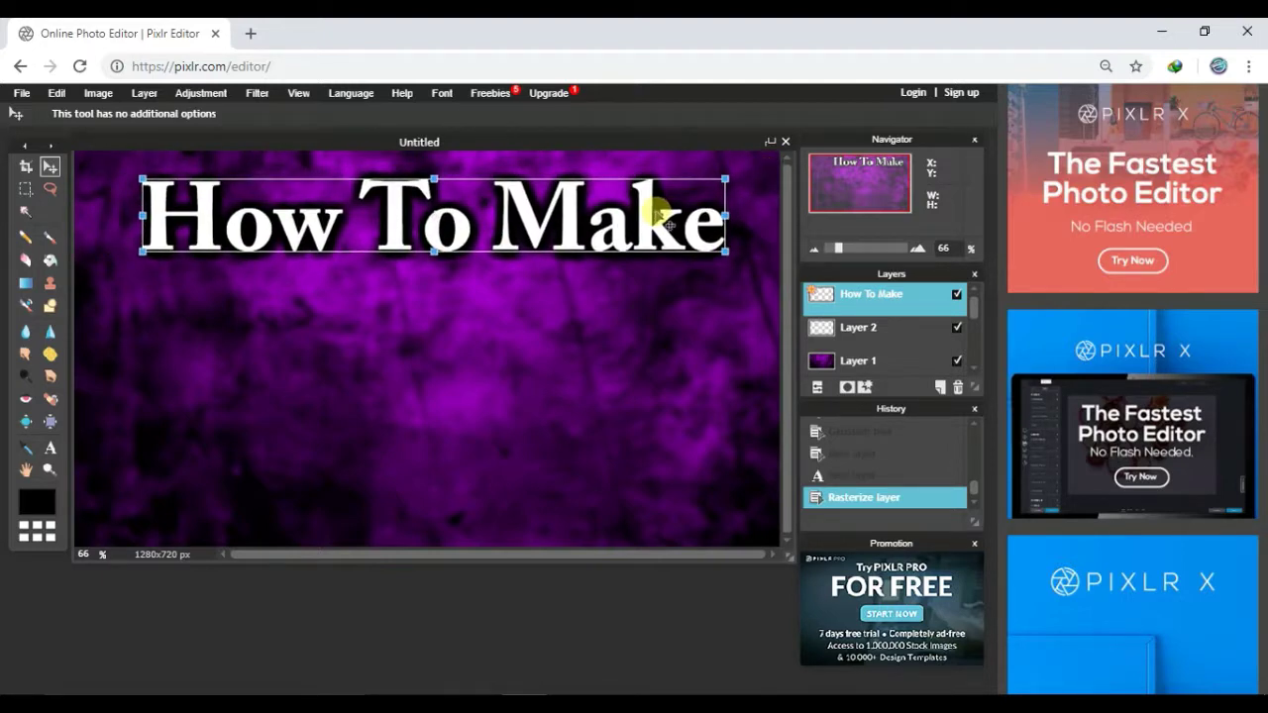
{"action": "key", "text": "Return"}
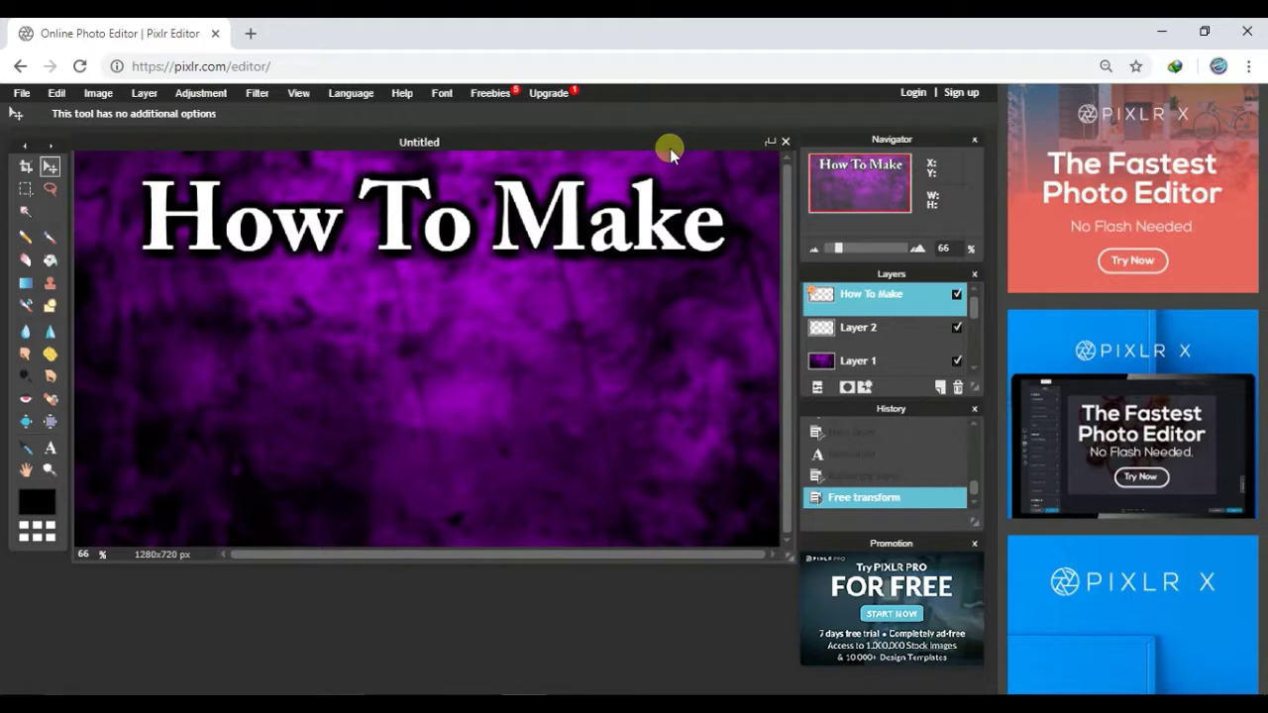
Add an empty layer above the title and enter the text "Thumbnails" just below "How To Make".
{"action": "left_click", "coordinate": [941, 388]}
{"action": "left_click", "coordinate": [49, 447]}
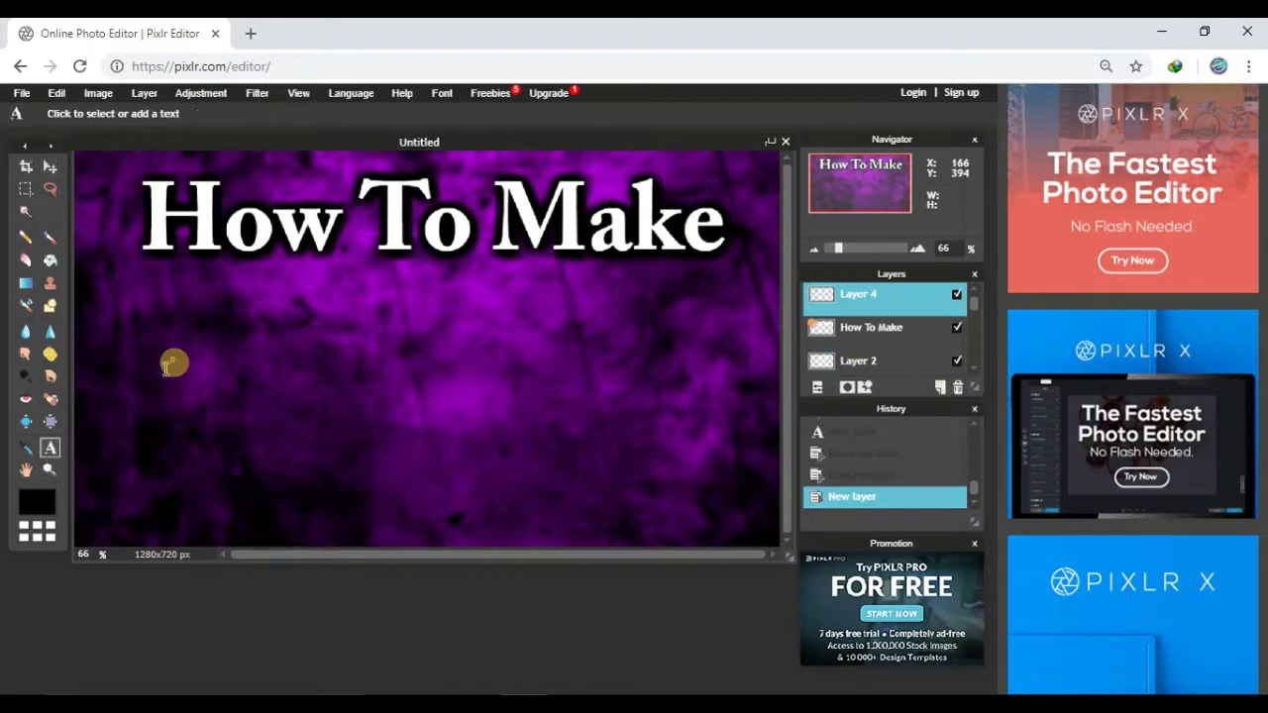
{"action": "left_click", "coordinate": [164, 335]}
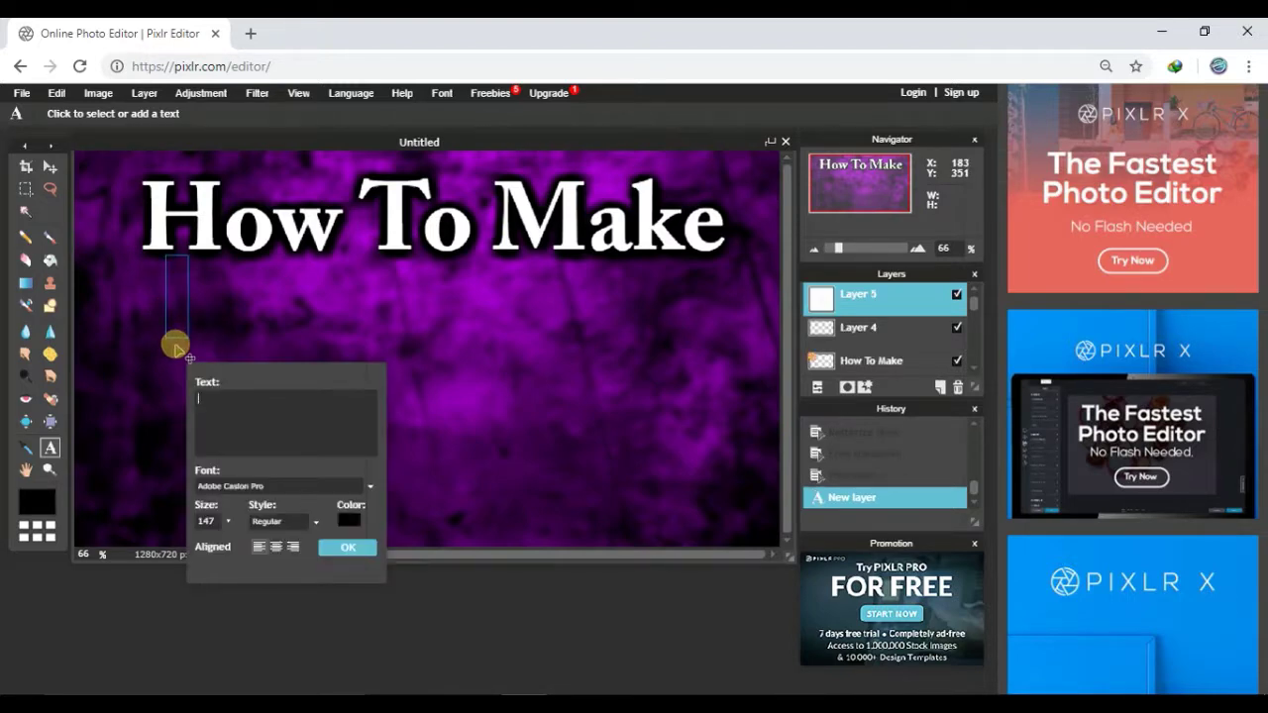
{"action": "type", "text": "Thum"}
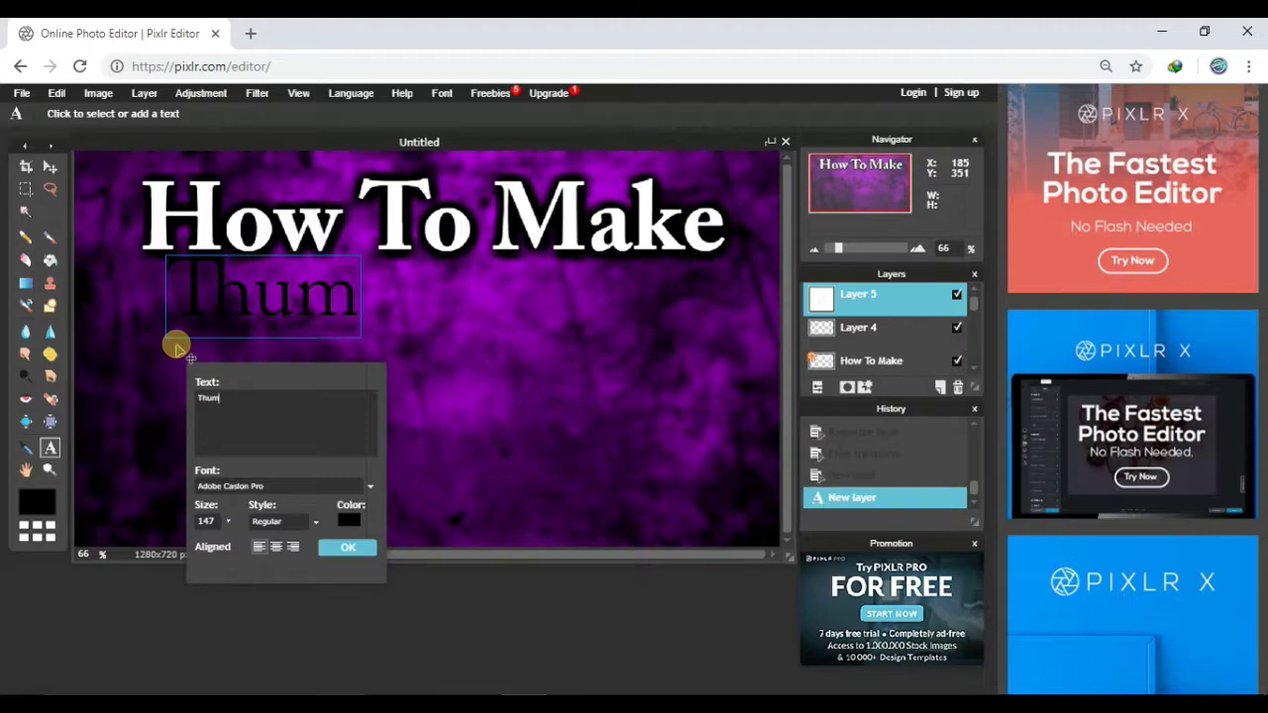
{"action": "type", "text": "bnails"}
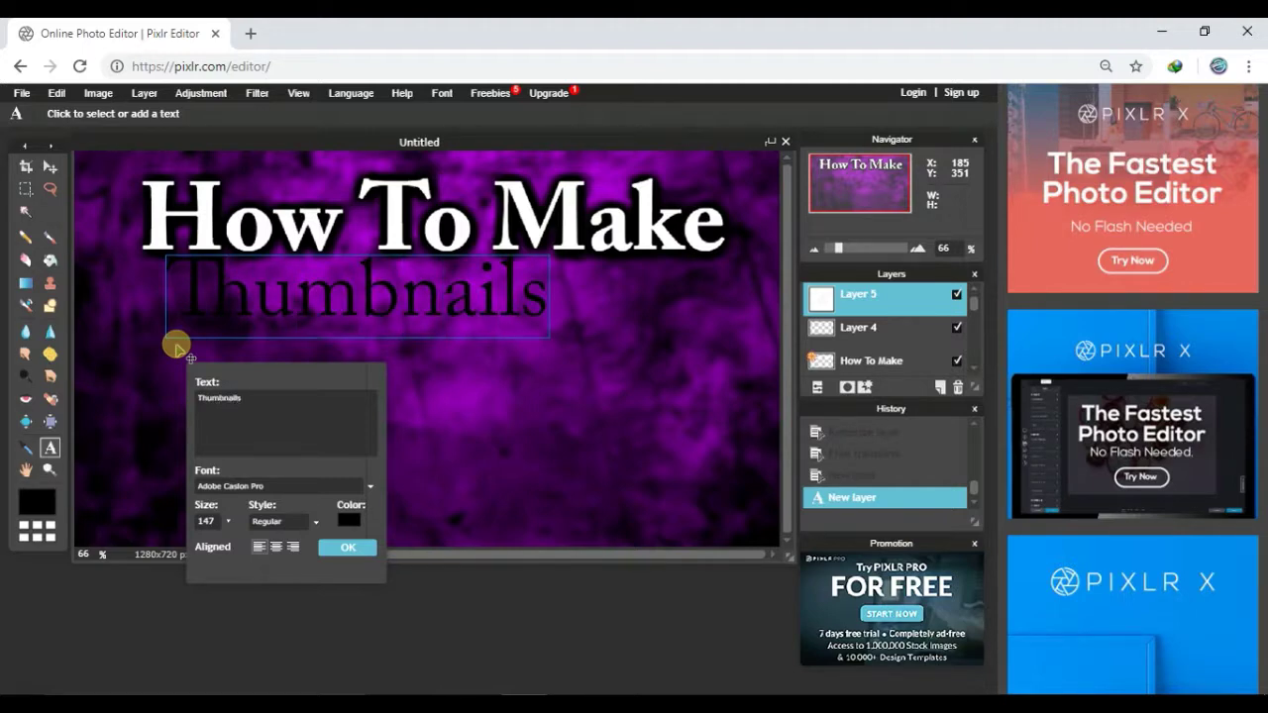
Set the "Thumbnails" text to Bold style and change its color to near-white (fcfcfc).
{"action": "left_click", "coordinate": [281, 514]}
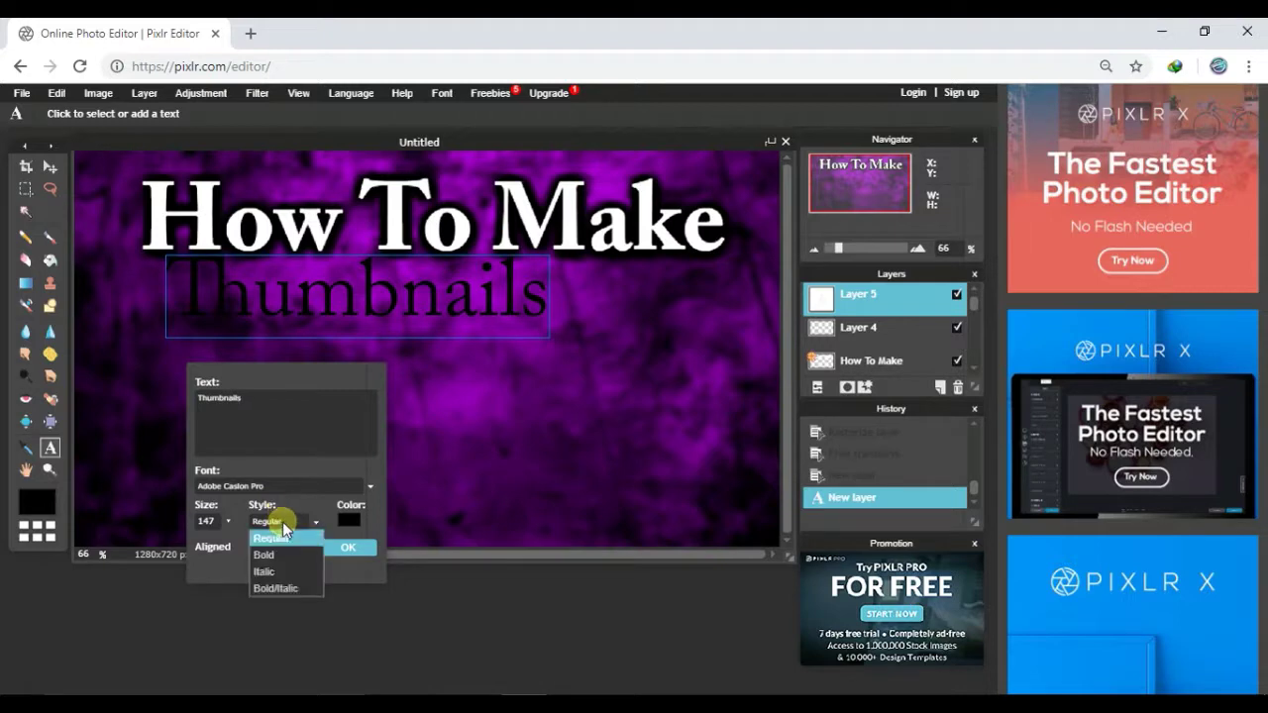
{"action": "left_click", "coordinate": [282, 543]}
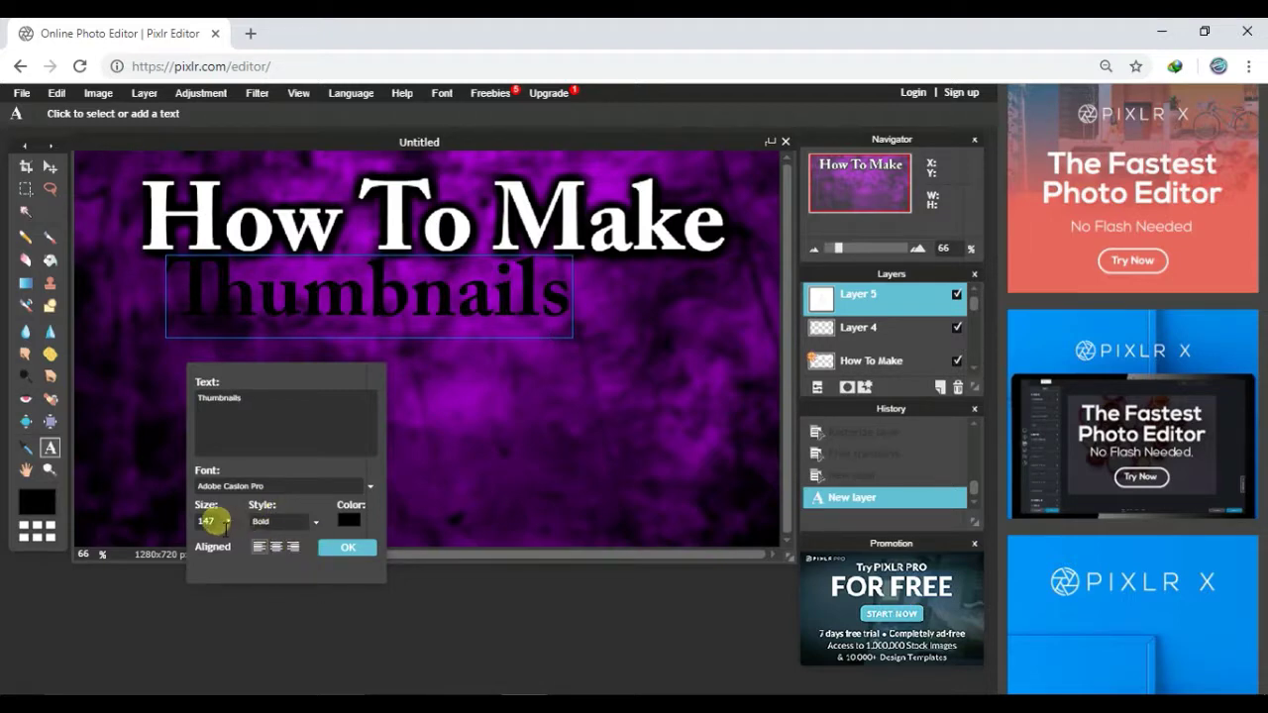
{"action": "left_click", "coordinate": [349, 520]}
{"action": "mouse_move", "coordinate": [264, 388]}
{"action": "left_mouse_down"}
{"action": "mouse_move", "coordinate": [340, 339]}
{"action": "mouse_move", "coordinate": [323, 327]}
{"action": "left_mouse_up"}
{"action": "mouse_move", "coordinate": [265, 388]}
{"action": "left_mouse_down"}
{"action": "mouse_move", "coordinate": [300, 370]}
{"action": "mouse_move", "coordinate": [326, 332]}
{"action": "mouse_move", "coordinate": [283, 389]}
{"action": "mouse_move", "coordinate": [326, 333]}
{"action": "left_mouse_up"}
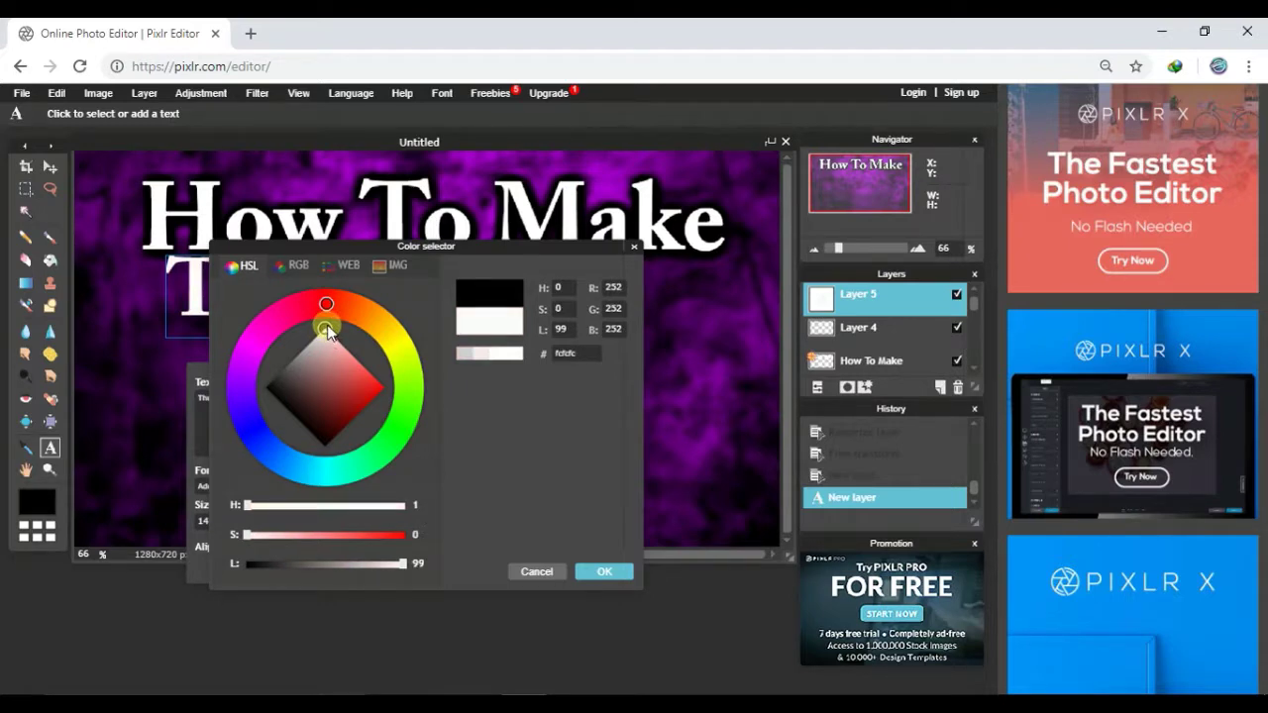
{"action": "left_click", "coordinate": [584, 572]}
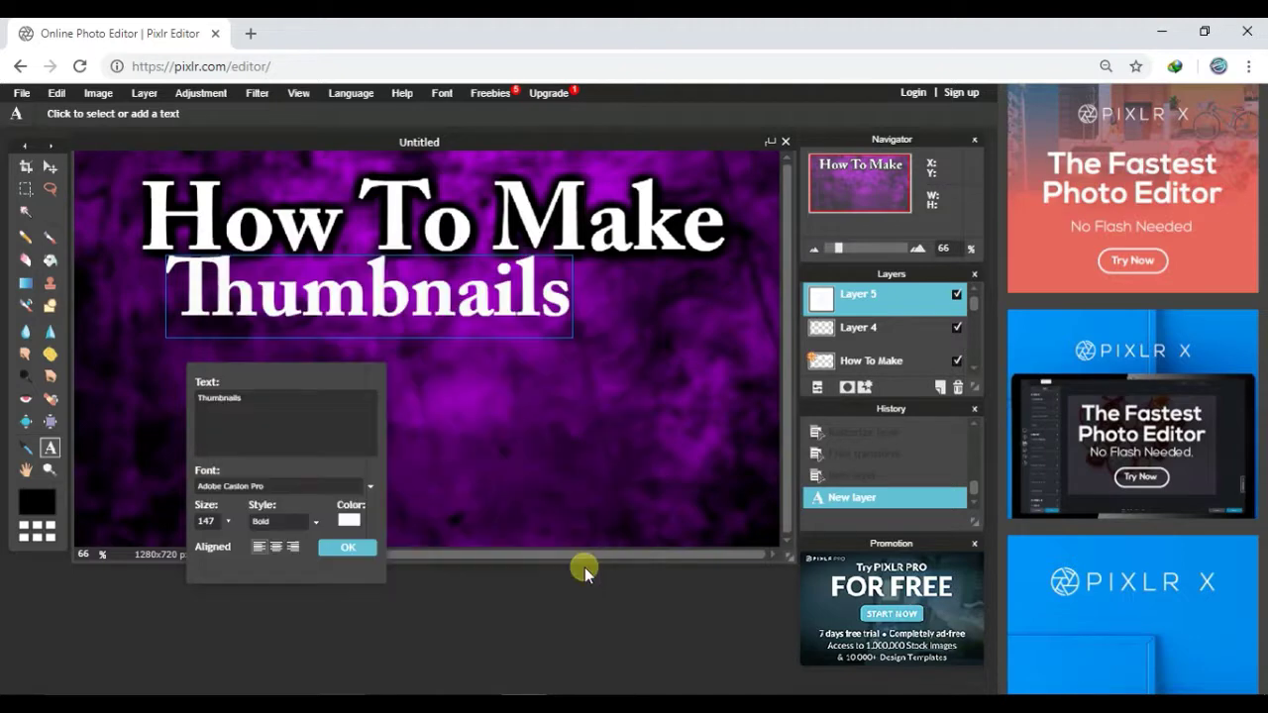
Set the second line's text size to 218 and rewrite its wording in capitals as "THUMBNAILS".
{"action": "left_click", "coordinate": [227, 522]}
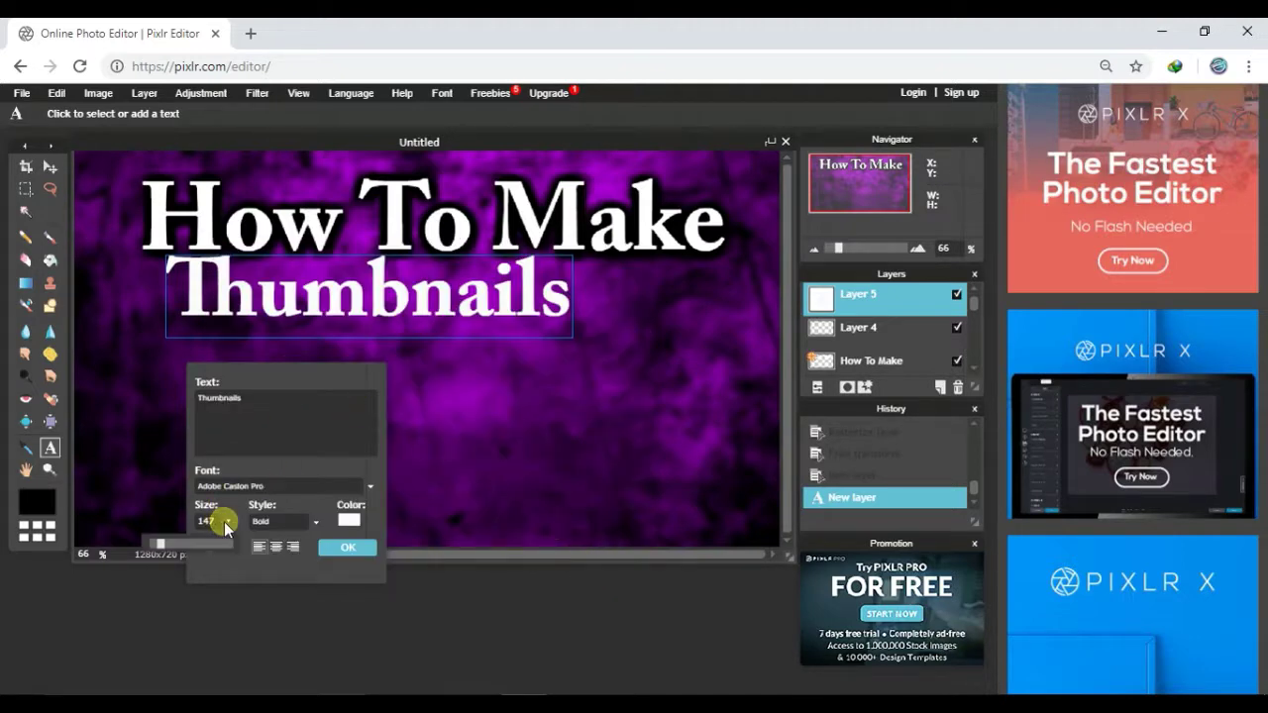
{"action": "left_click_drag", "start_coordinate": [160, 544], "coordinate": [165, 545]}
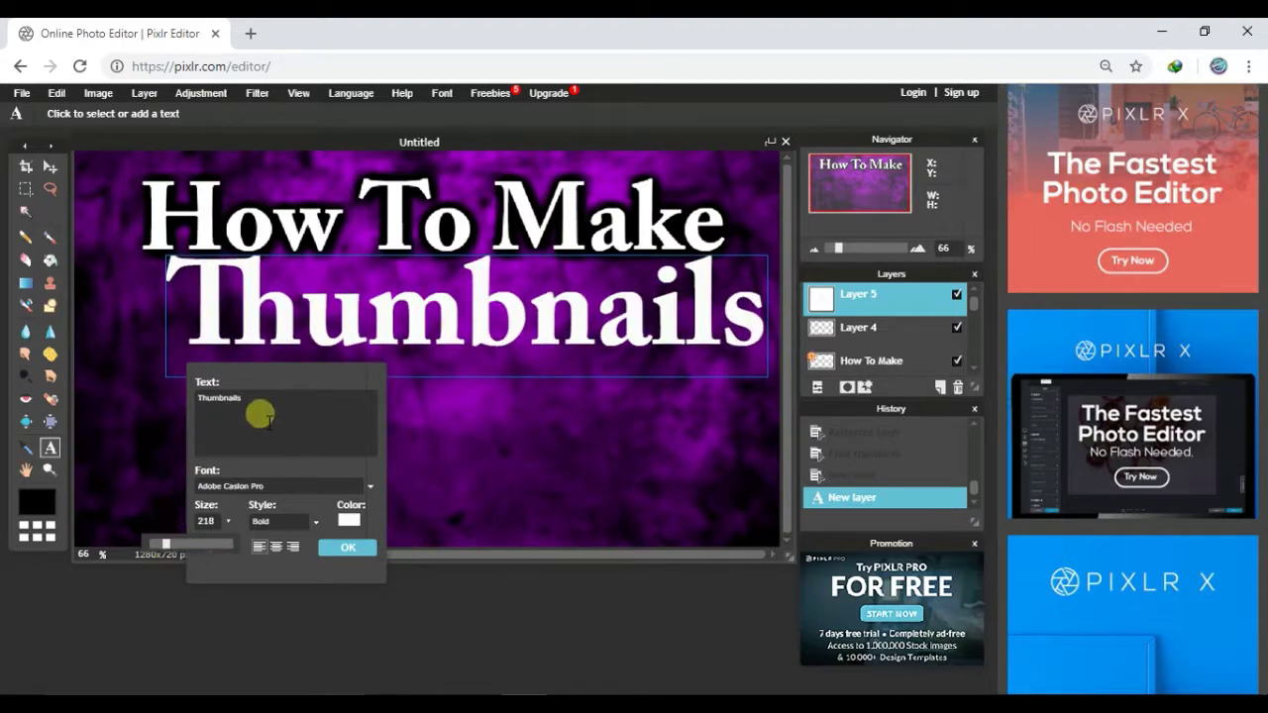
{"action": "left_click", "coordinate": [237, 400]}
{"action": "left_click_drag", "start_coordinate": [217, 403], "coordinate": [206, 404]}
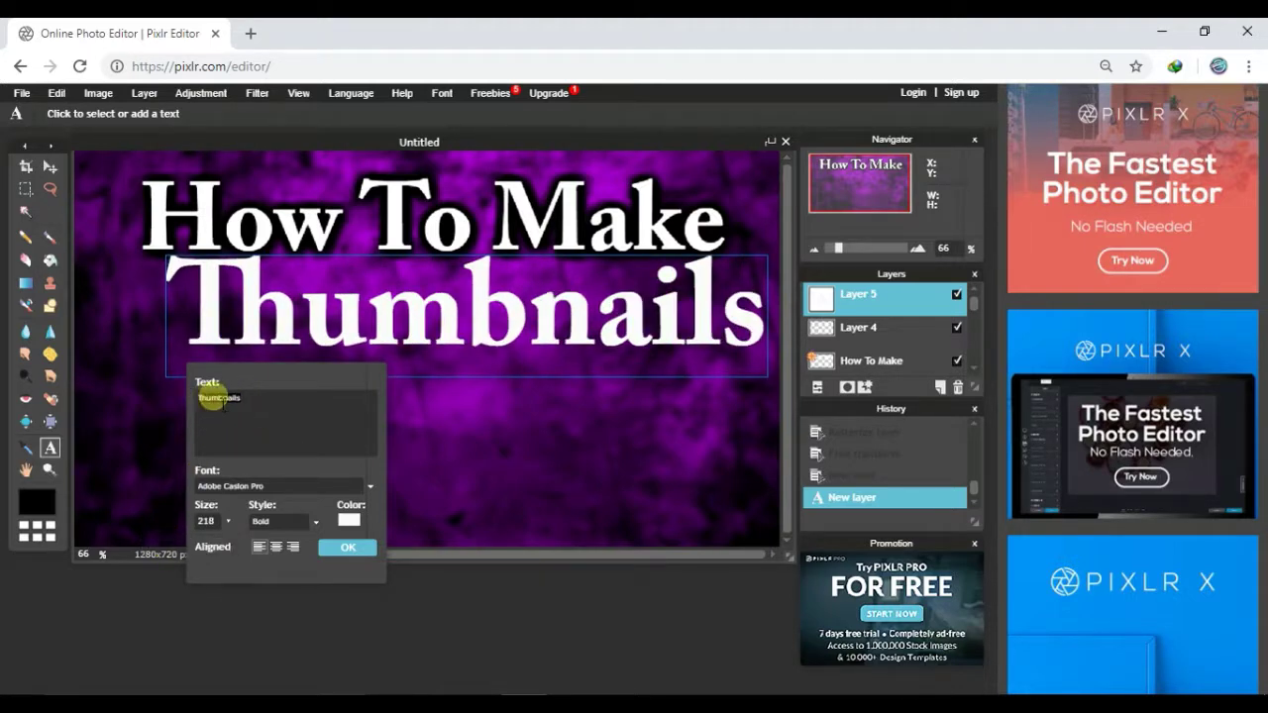
{"action": "key", "text": "BackSpace"}
{"action": "type", "text": "HUMB"}
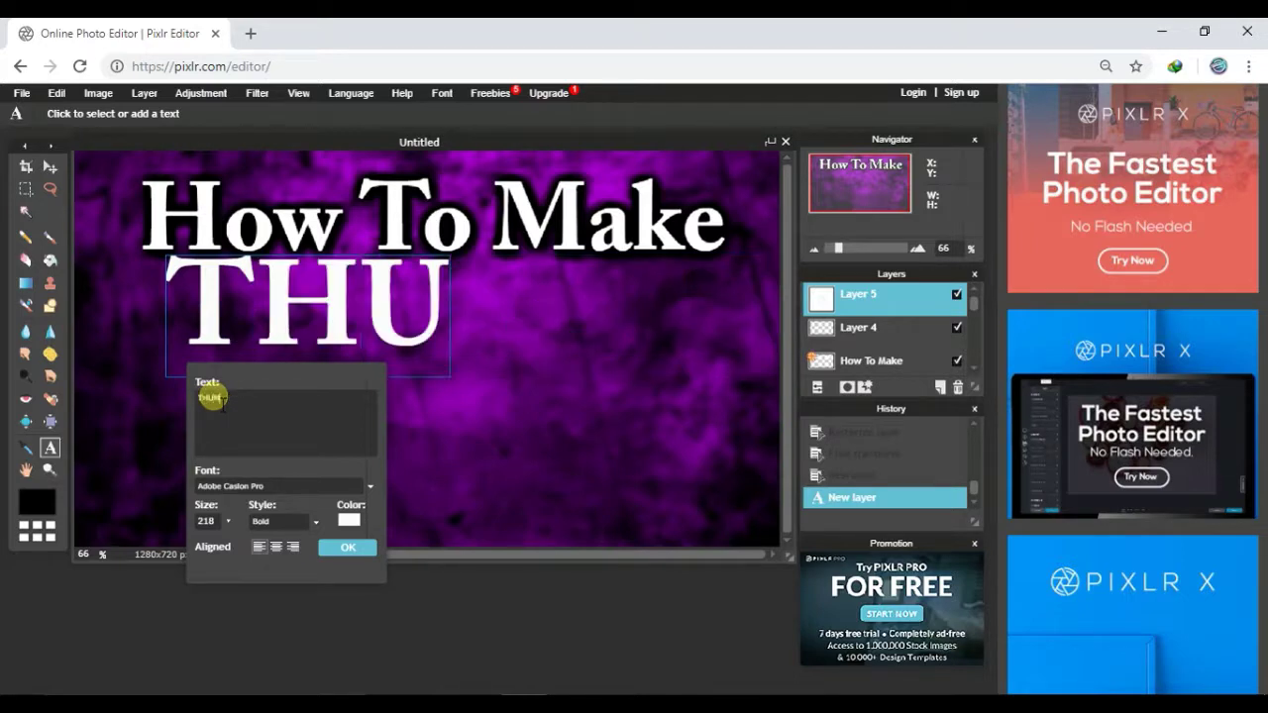
{"action": "type", "text": "NAILS"}
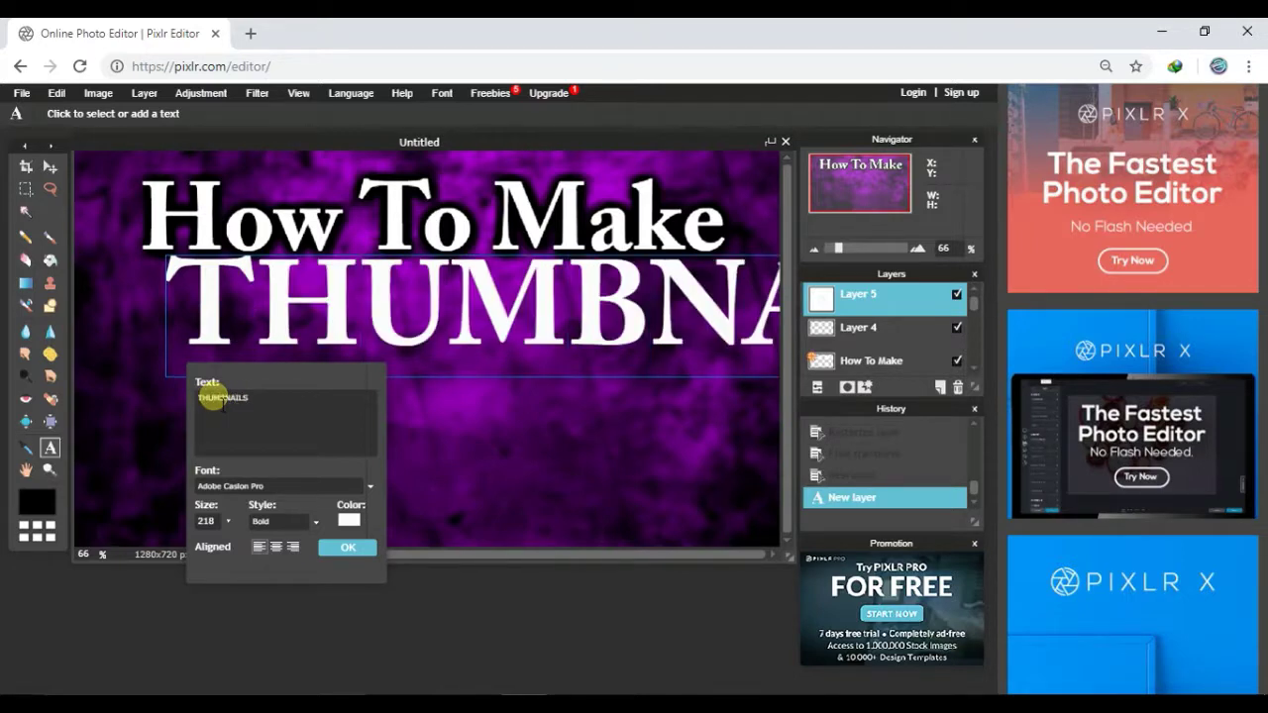
Set the "THUMBNAILS" text size to 147 and change its color to yellow.
{"action": "left_click", "coordinate": [228, 521]}
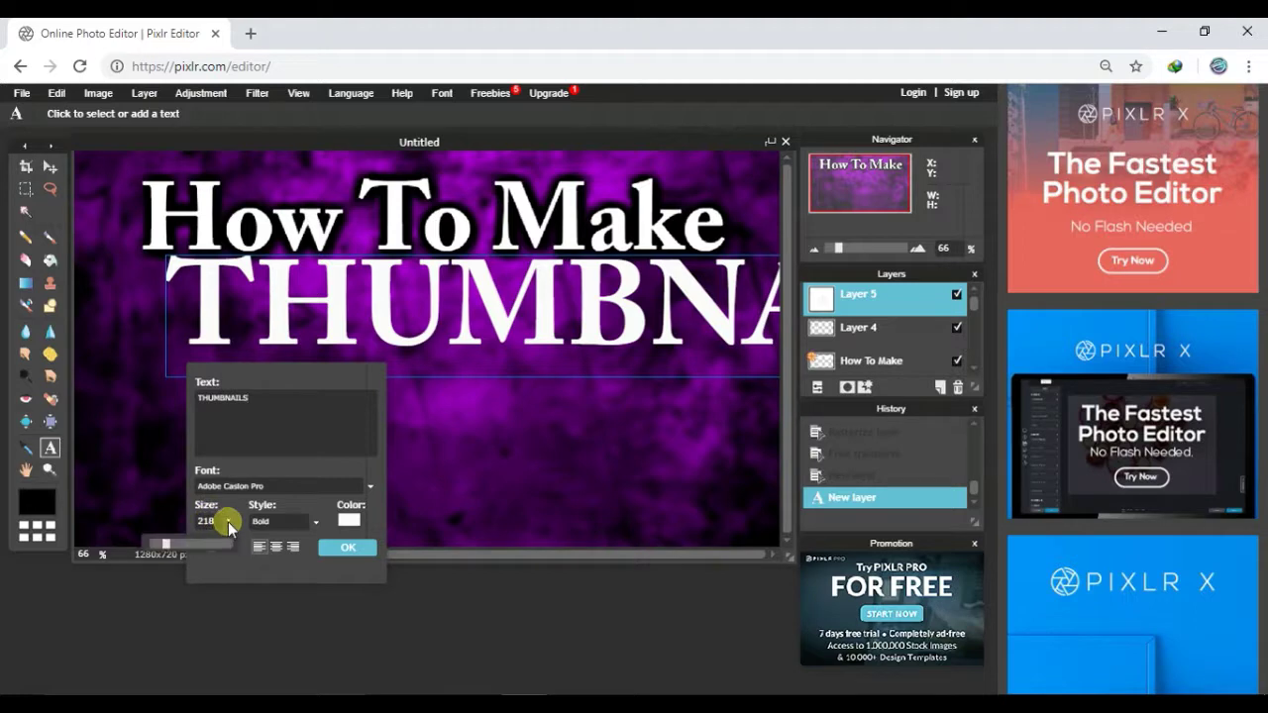
{"action": "left_click_drag", "start_coordinate": [167, 546], "coordinate": [160, 550]}
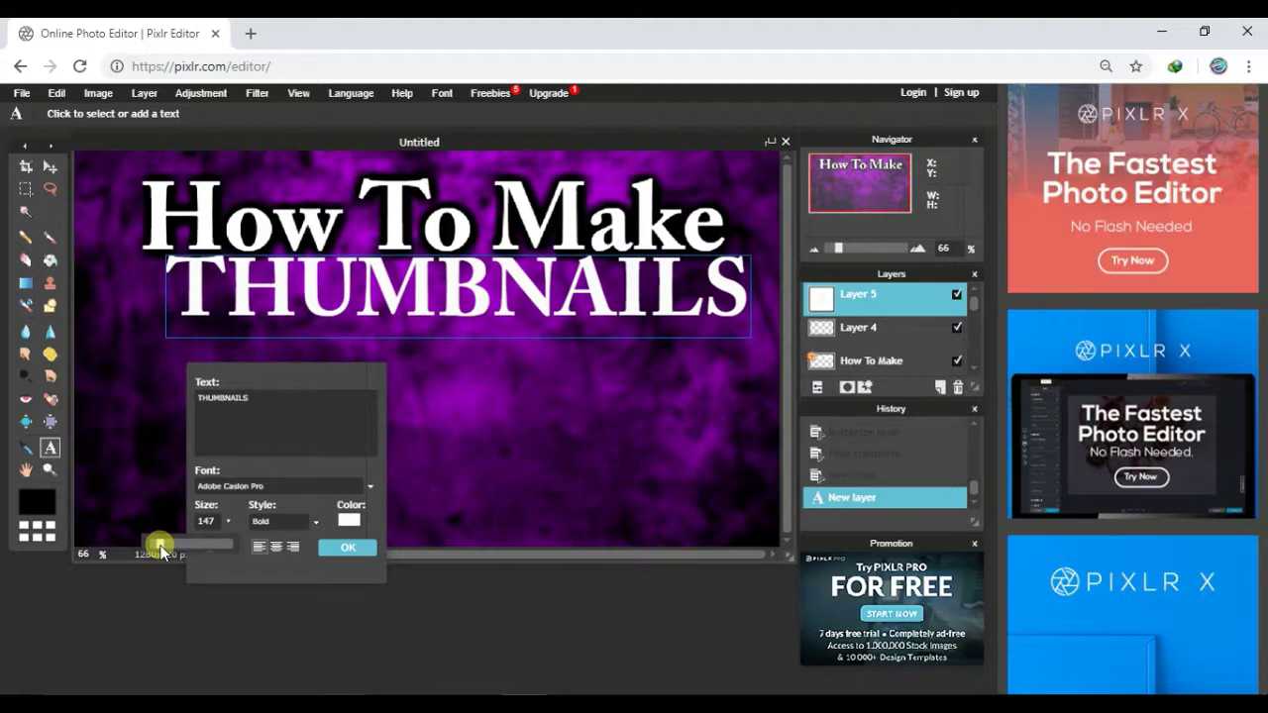
{"action": "left_click", "coordinate": [348, 523]}
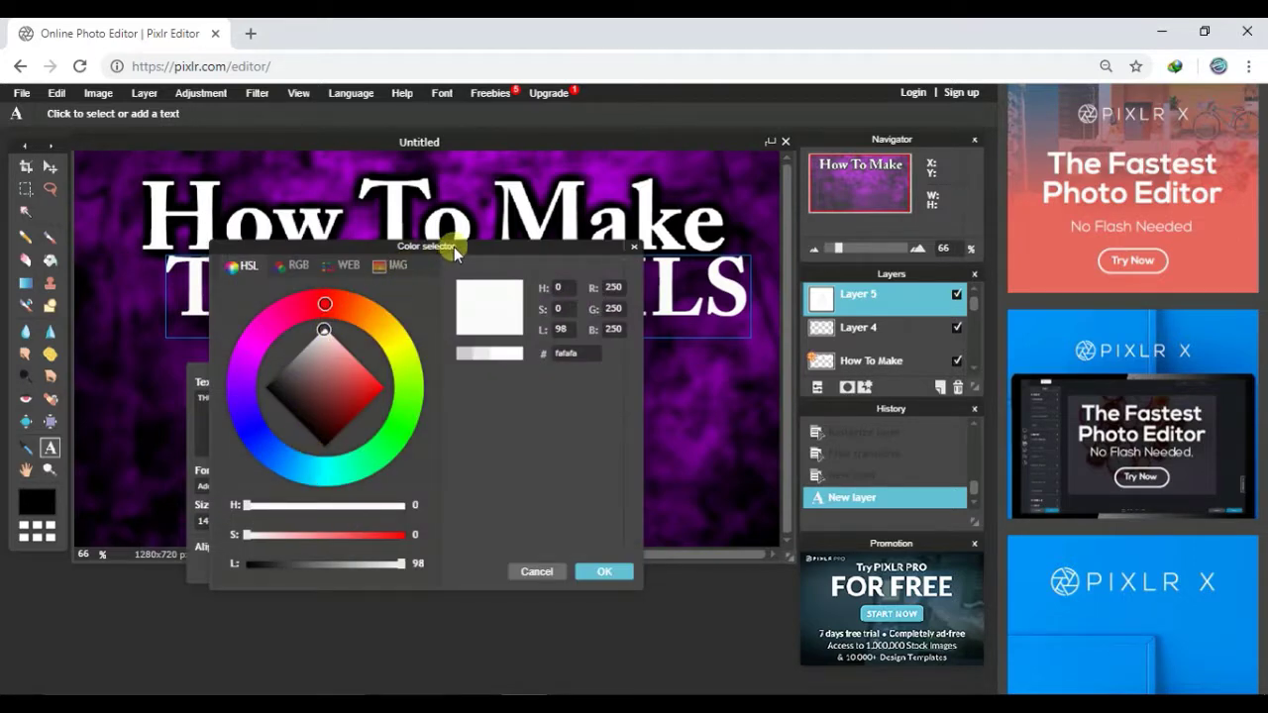
{"action": "left_click_drag", "start_coordinate": [452, 245], "coordinate": [508, 375]}
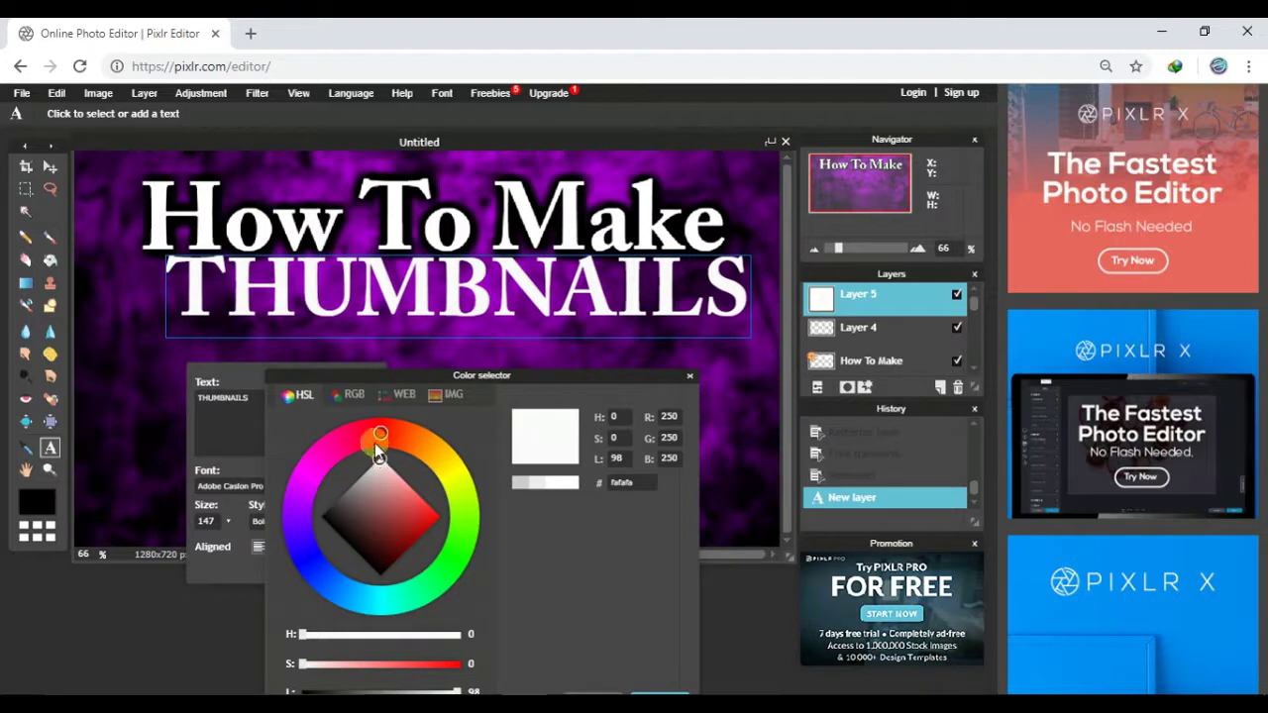
{"action": "mouse_move", "coordinate": [375, 434]}
{"action": "left_mouse_down"}
{"action": "mouse_move", "coordinate": [317, 466]}
{"action": "mouse_move", "coordinate": [294, 515]}
{"action": "mouse_move", "coordinate": [320, 558]}
{"action": "mouse_move", "coordinate": [477, 582]}
{"action": "mouse_move", "coordinate": [476, 517]}
{"action": "mouse_move", "coordinate": [381, 430]}
{"action": "mouse_move", "coordinate": [455, 534]}
{"action": "left_mouse_up"}
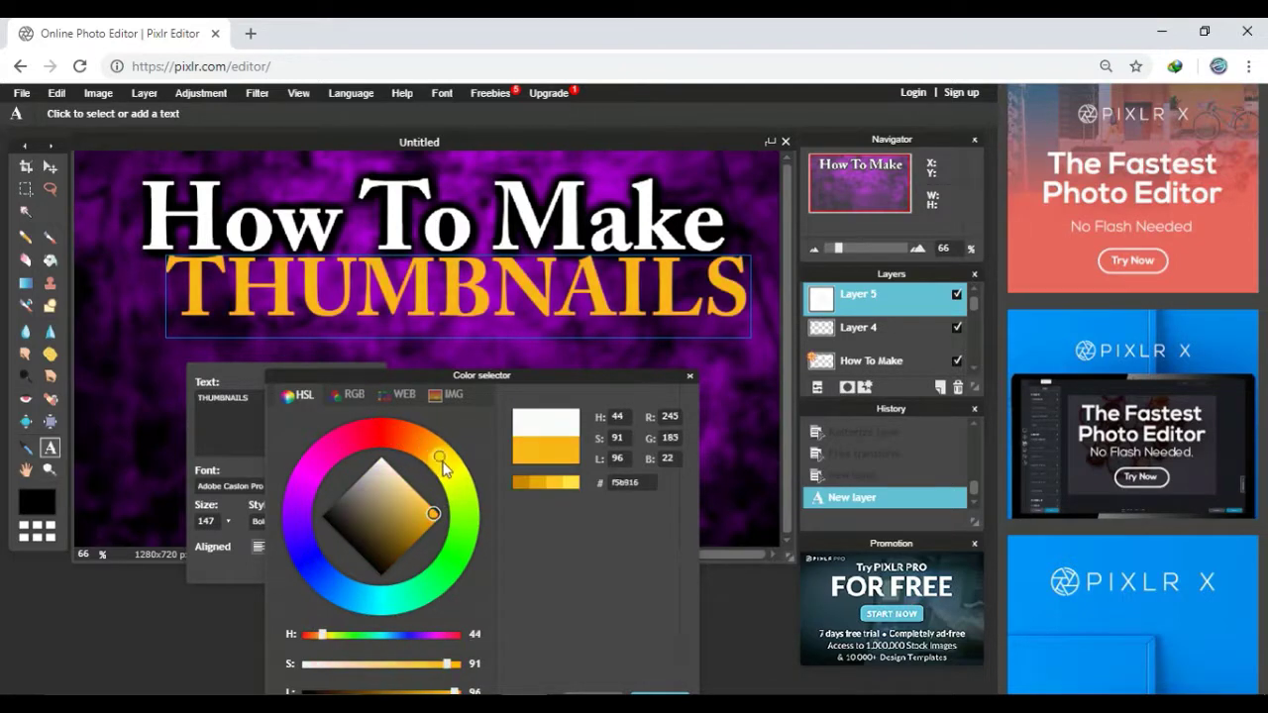
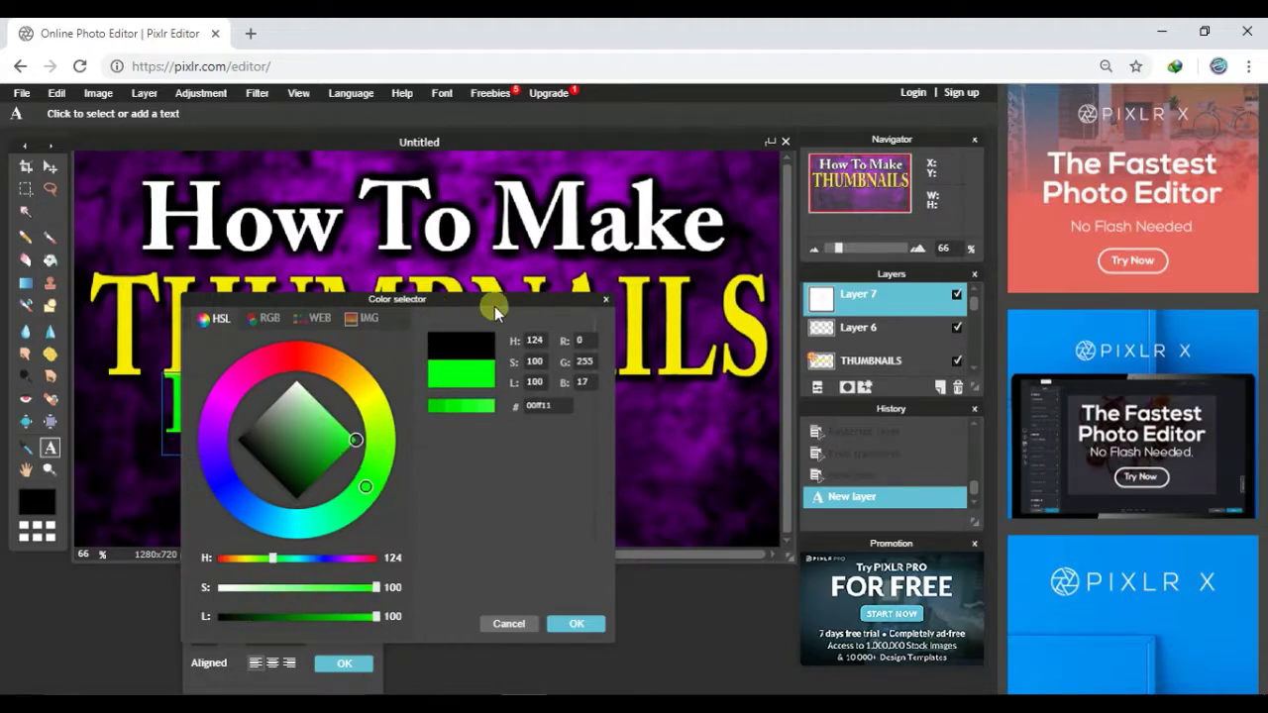
Apply the green color 00ff11 to the "For Free" text and set its style to Bold.
{"action": "left_click_drag", "start_coordinate": [496, 302], "coordinate": [725, 337]}
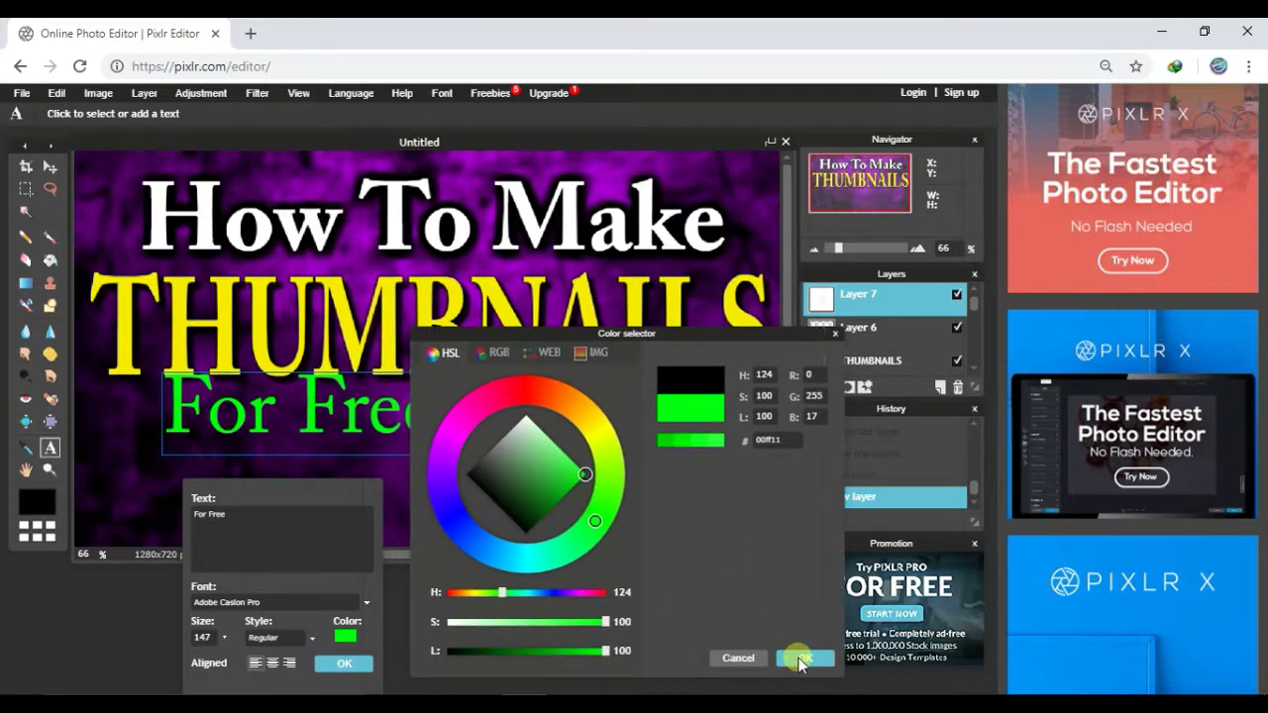
{"action": "left_click", "coordinate": [802, 658]}
{"action": "left_click", "coordinate": [278, 637]}
{"action": "left_click", "coordinate": [277, 672]}
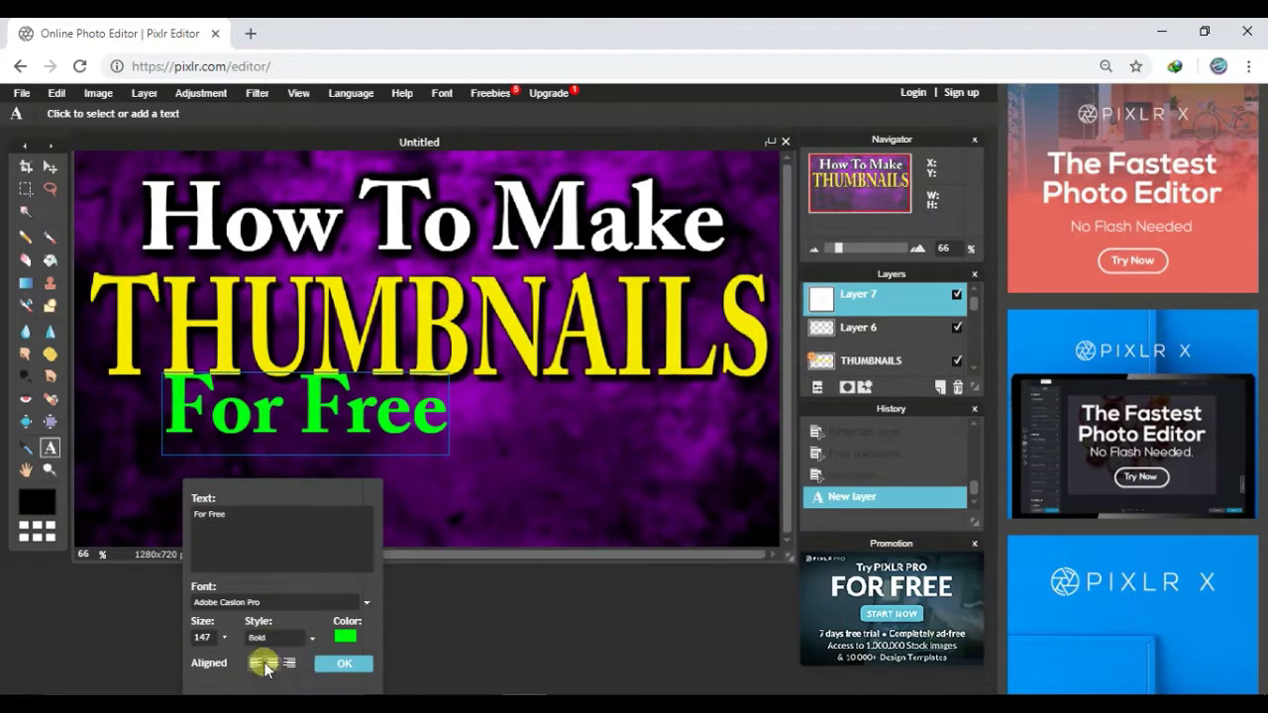
Set the "For Free" text size to 255 and rasterize its layer.
{"action": "left_click", "coordinate": [225, 639]}
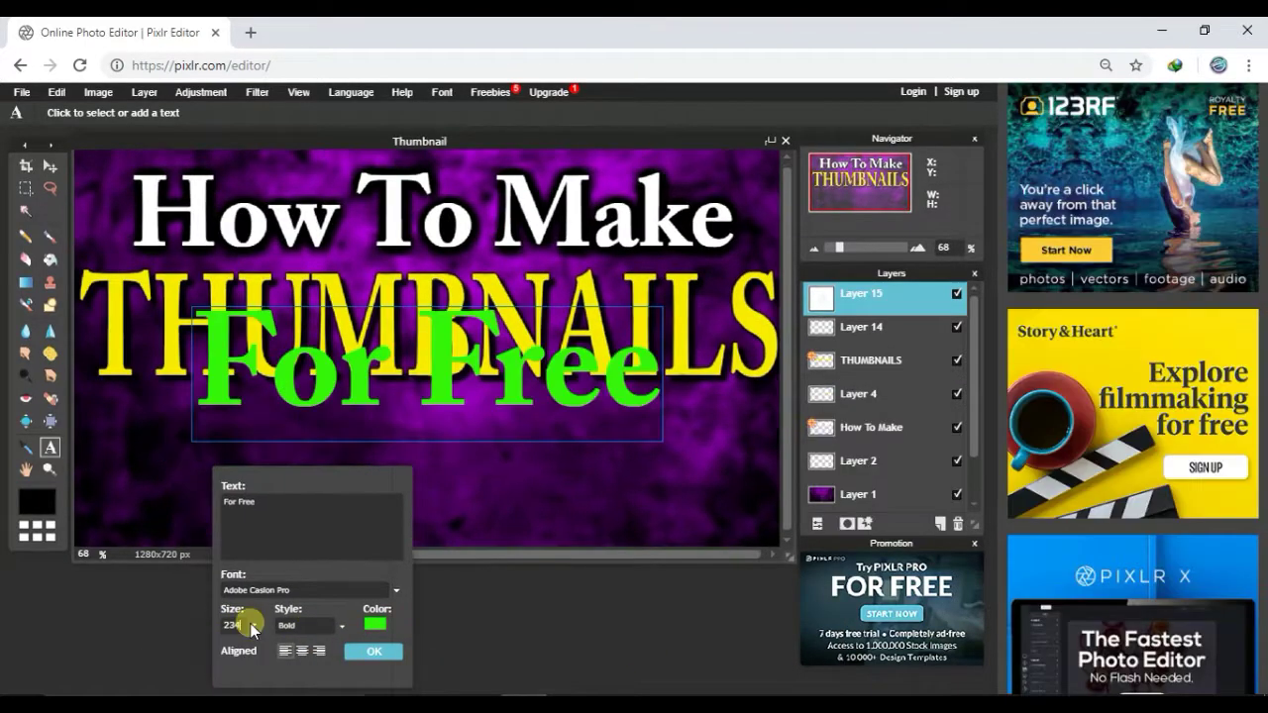
{"action": "left_click", "coordinate": [252, 625]}
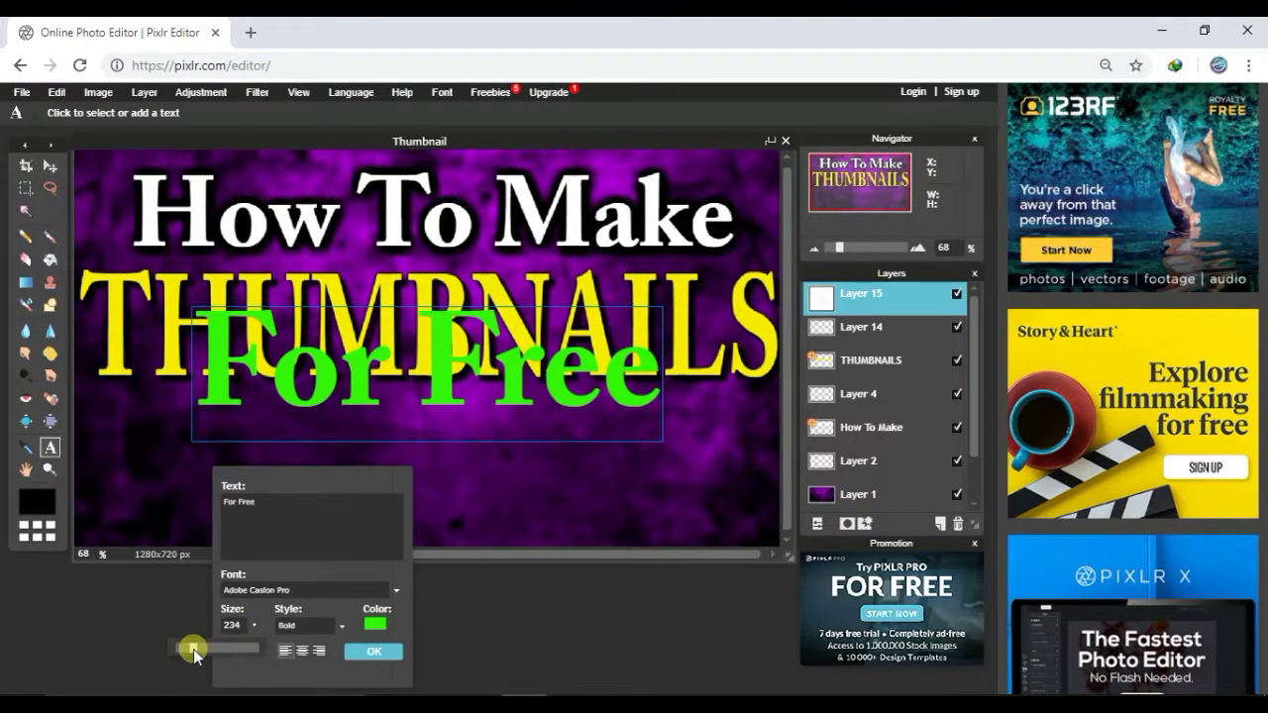
{"action": "left_click_drag", "start_coordinate": [194, 649], "coordinate": [196, 652]}
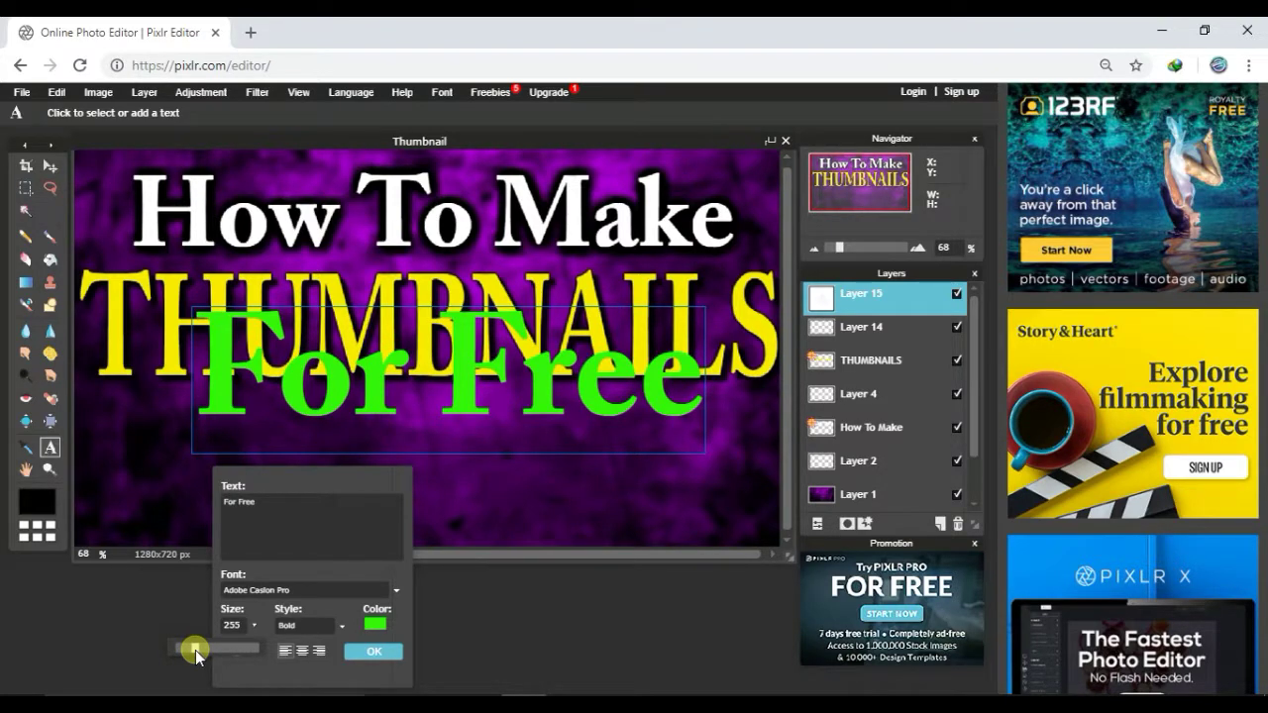
{"action": "left_click", "coordinate": [363, 649]}
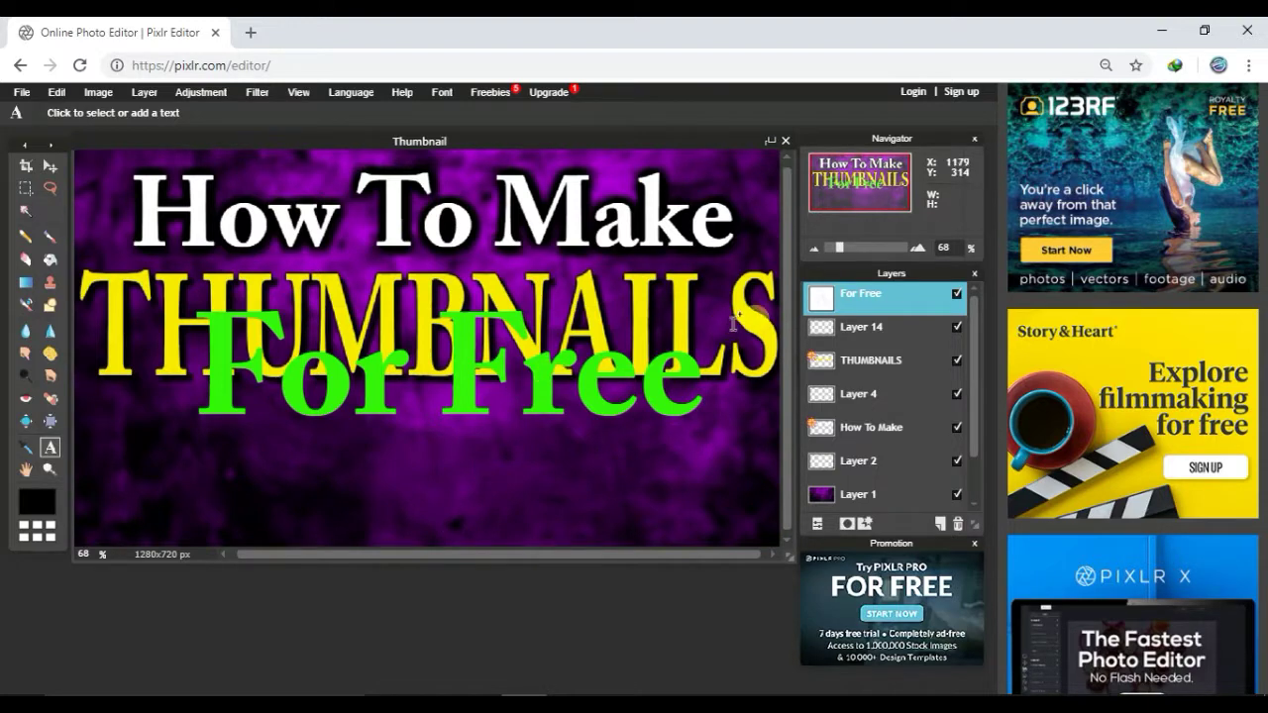
{"action": "right_click", "coordinate": [822, 292]}
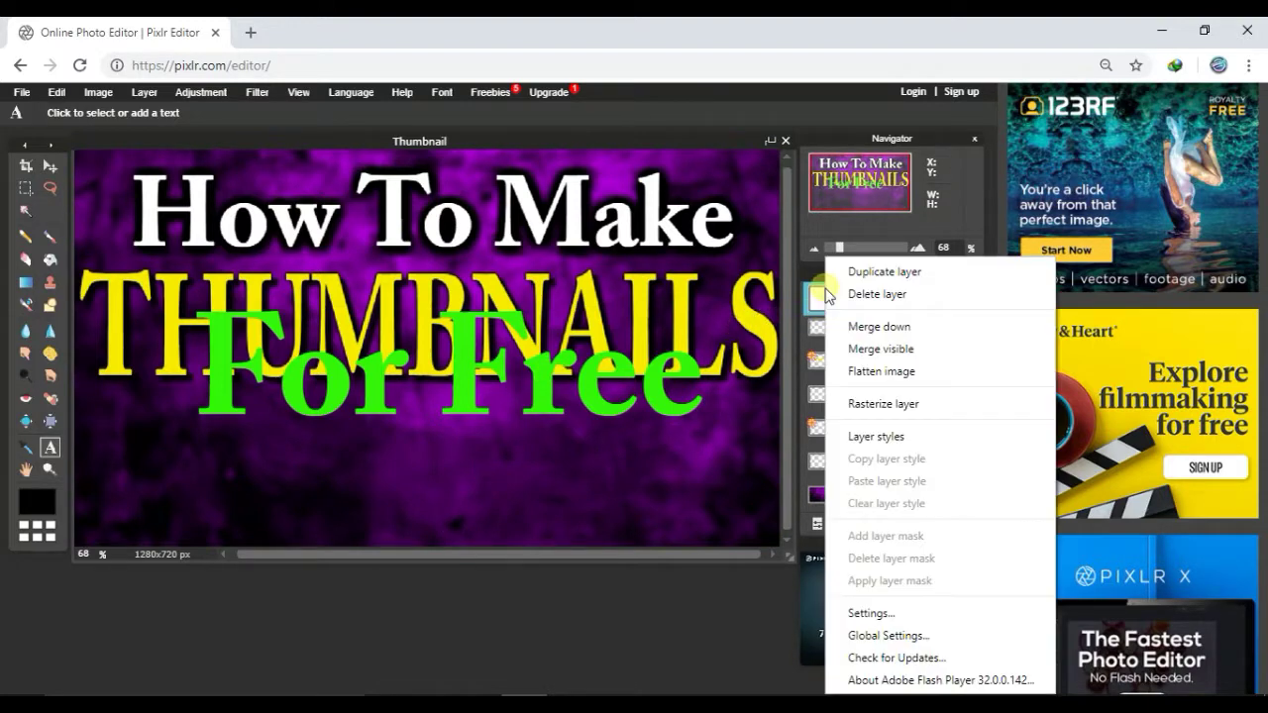
{"action": "left_click", "coordinate": [871, 405]}
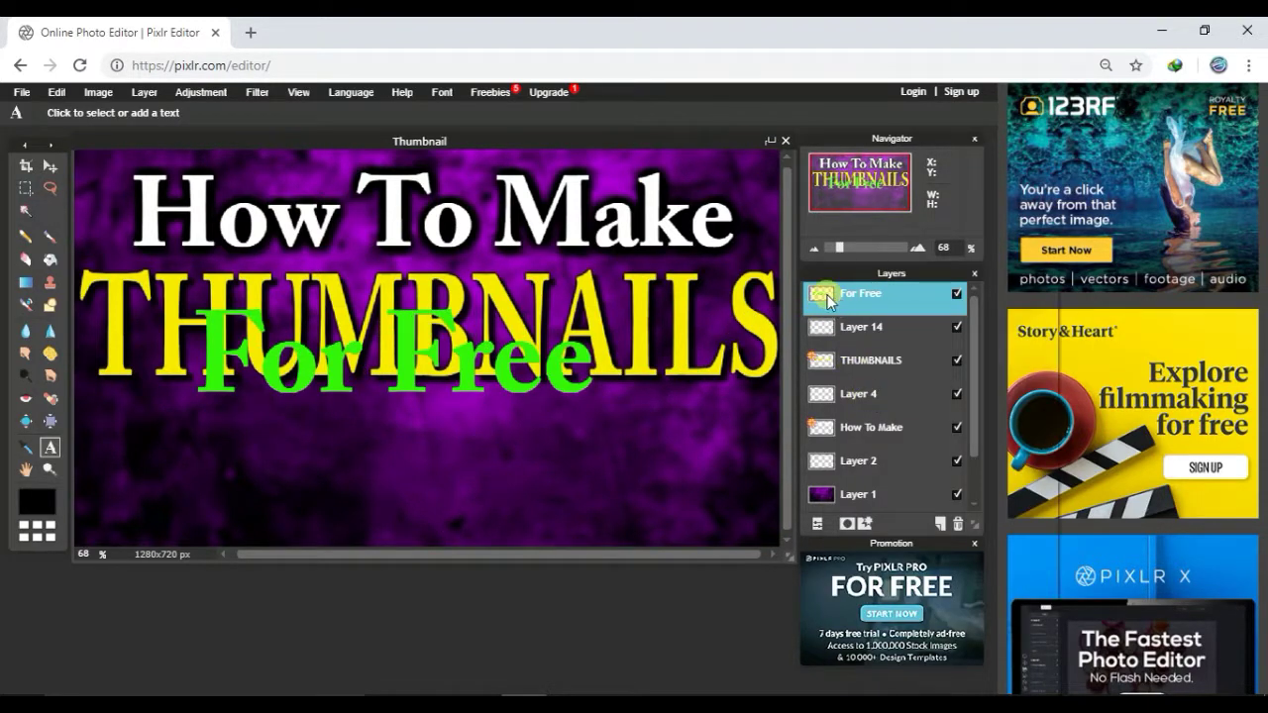
Add an outer glow layer style to the "For Free" layer with a near-black color (0e0e0f).
{"action": "right_click", "coordinate": [828, 300]}
{"action": "left_click", "coordinate": [858, 433]}
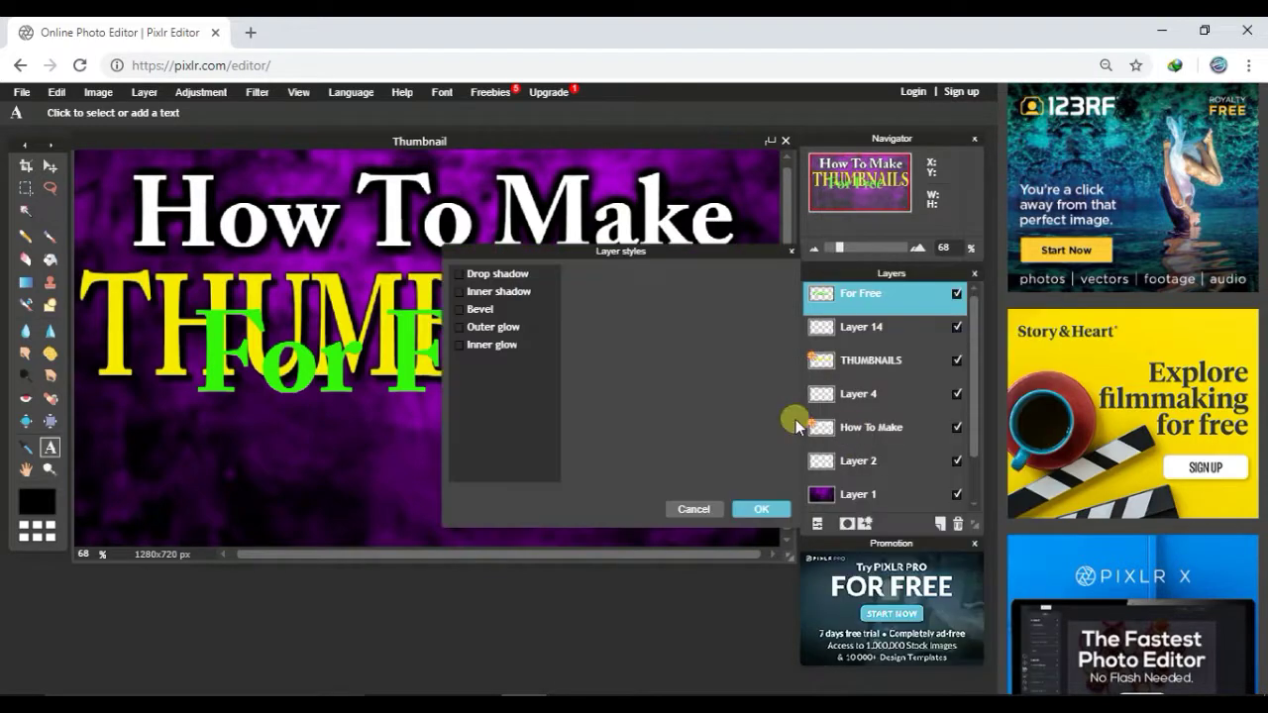
{"action": "left_click", "coordinate": [475, 334]}
{"action": "left_click", "coordinate": [663, 355]}
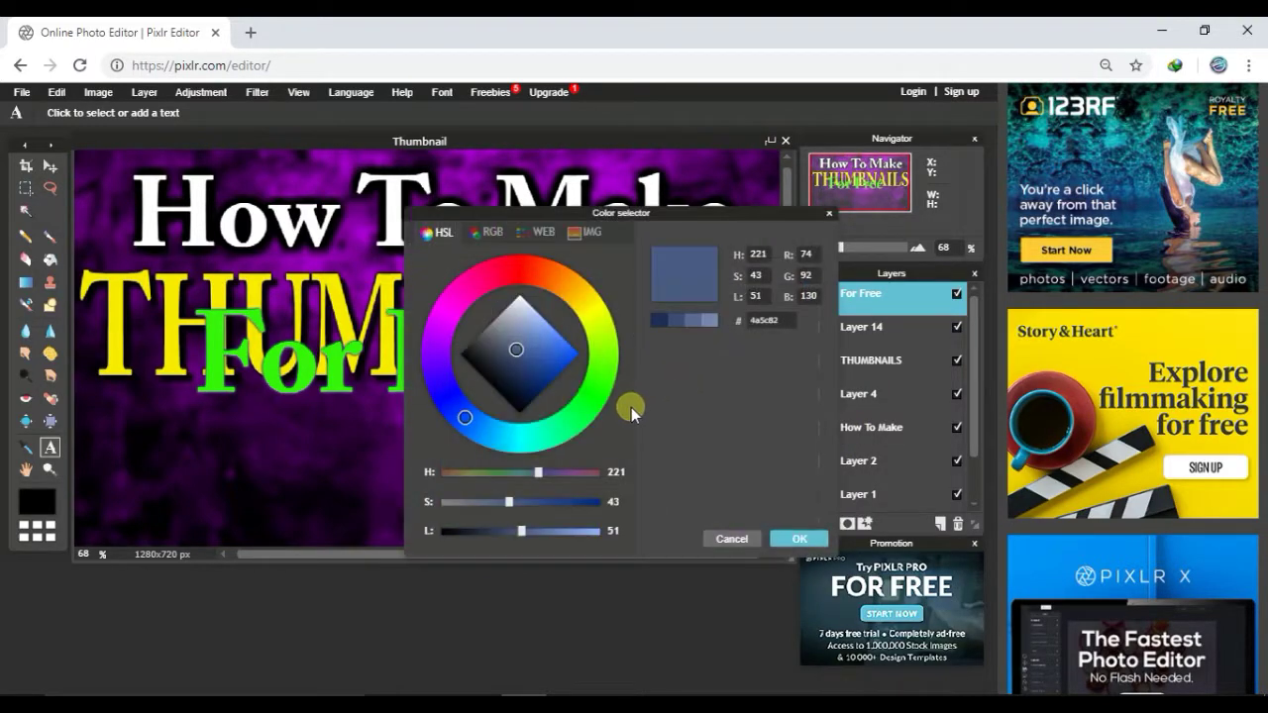
{"action": "left_click_drag", "start_coordinate": [517, 347], "coordinate": [471, 356]}
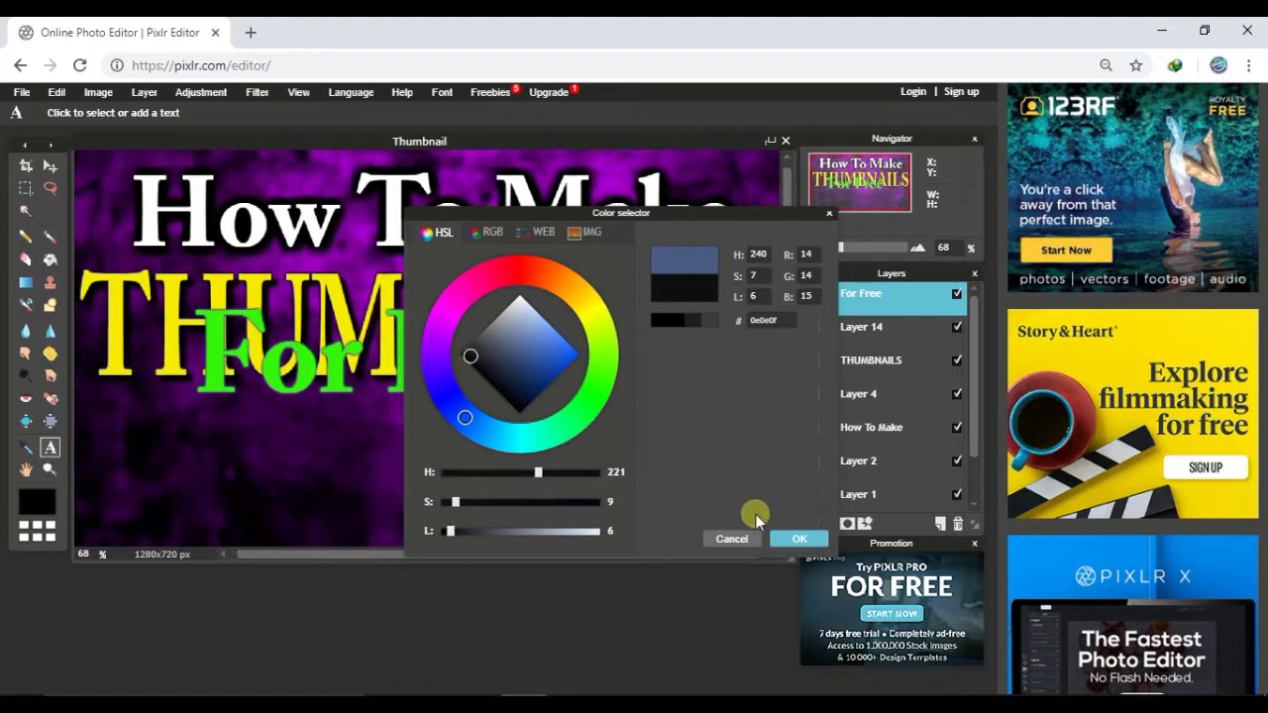
{"action": "left_click", "coordinate": [797, 538]}
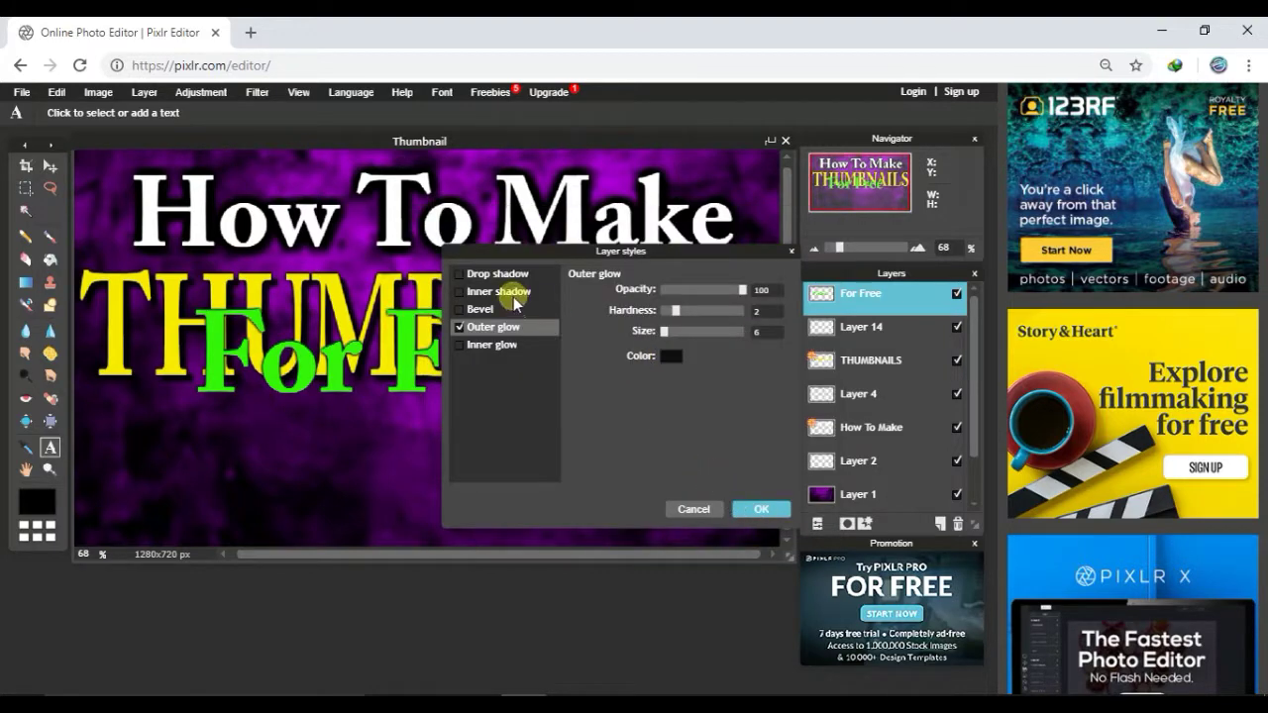
Add a drop shadow with size 0 to the "For Free" layer and apply the layer styles.
{"action": "left_click", "coordinate": [483, 275]}
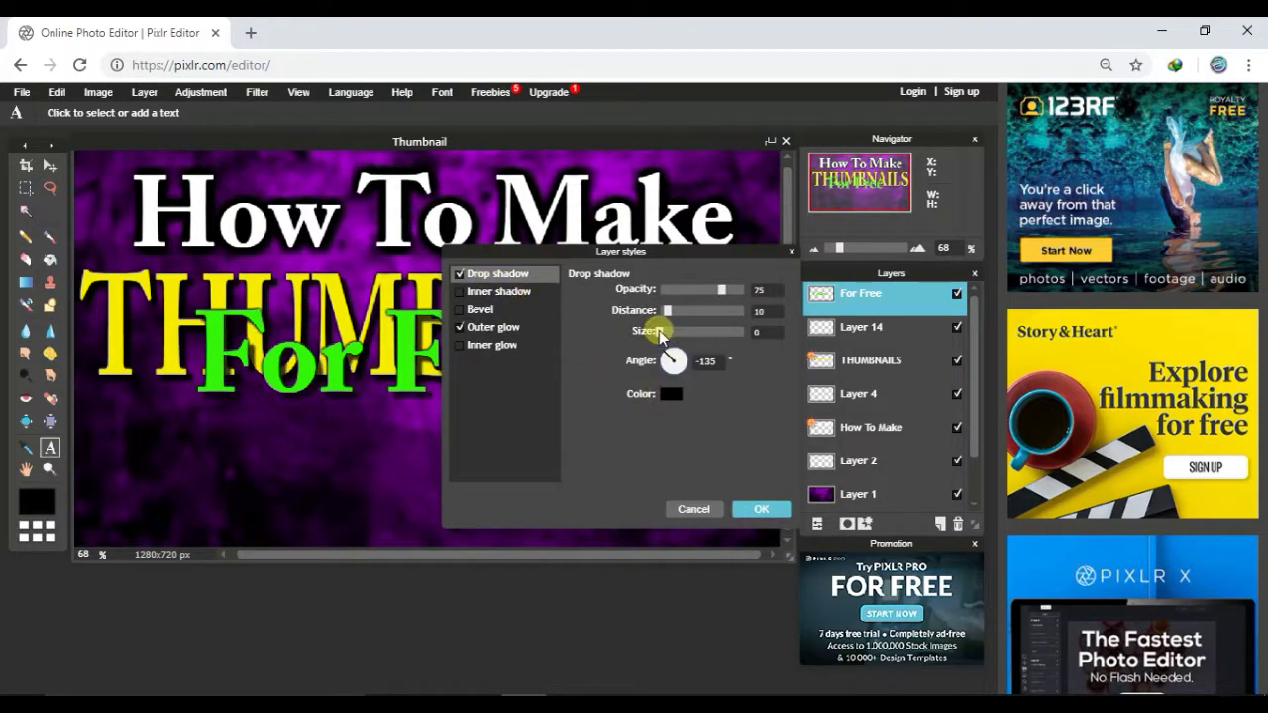
{"action": "left_click_drag", "start_coordinate": [660, 333], "coordinate": [675, 333]}
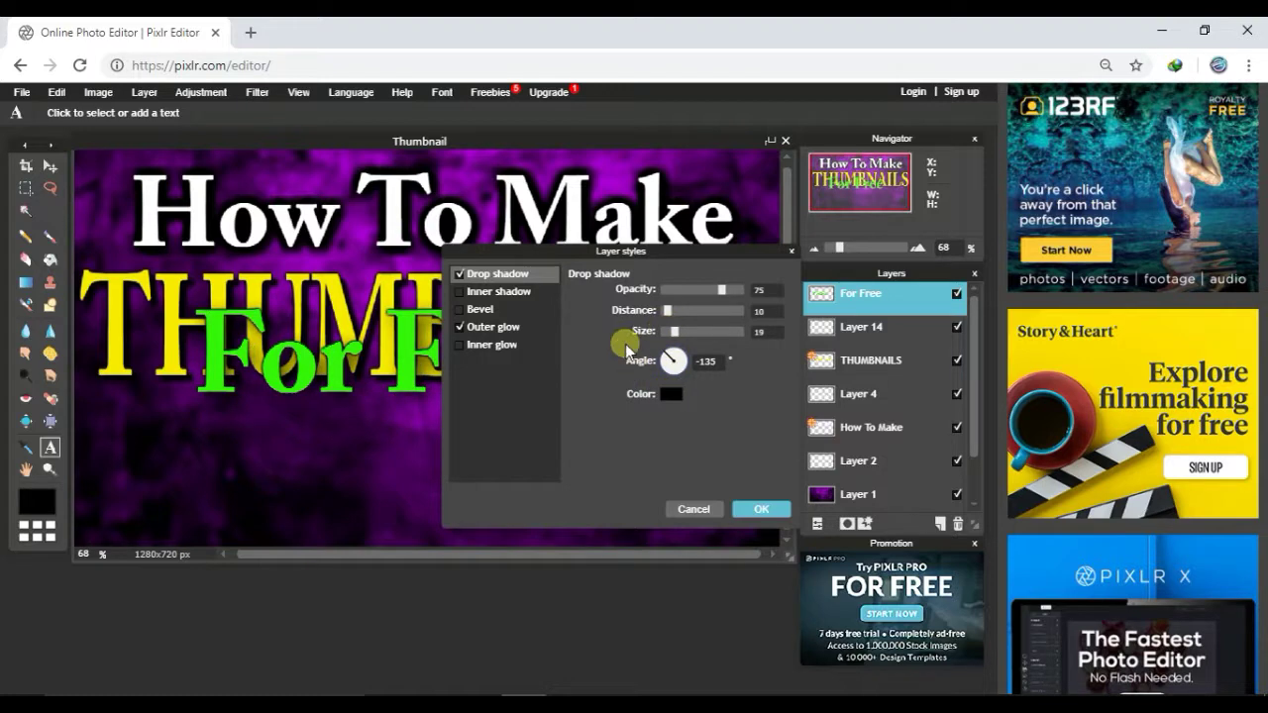
{"action": "left_click_drag", "start_coordinate": [644, 252], "coordinate": [740, 348]}
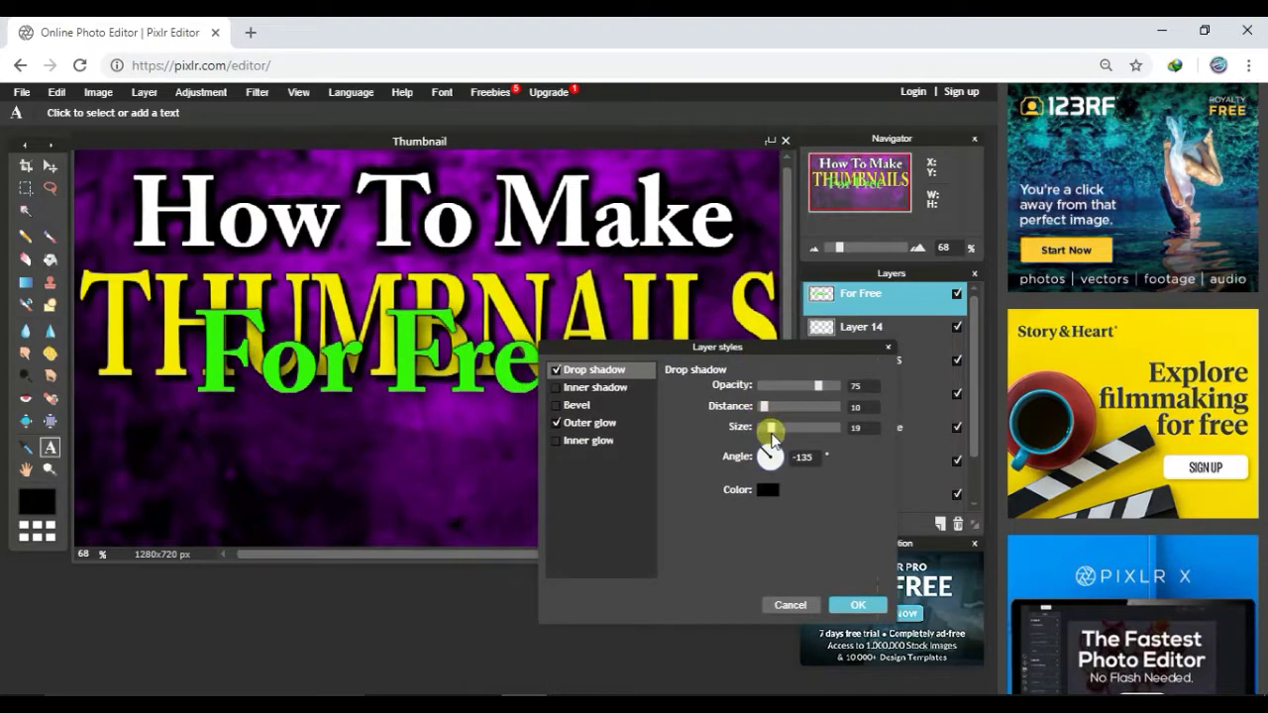
{"action": "left_click_drag", "start_coordinate": [772, 436], "coordinate": [755, 432]}
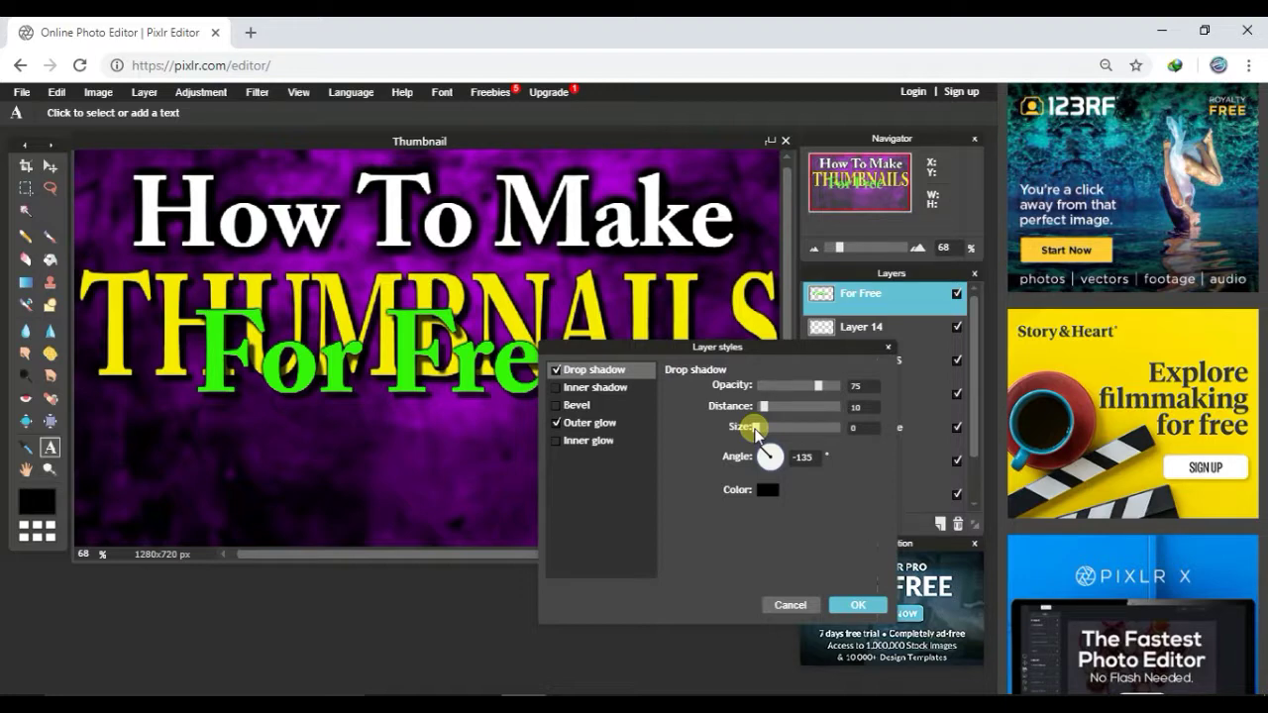
{"action": "left_click", "coordinate": [856, 606]}
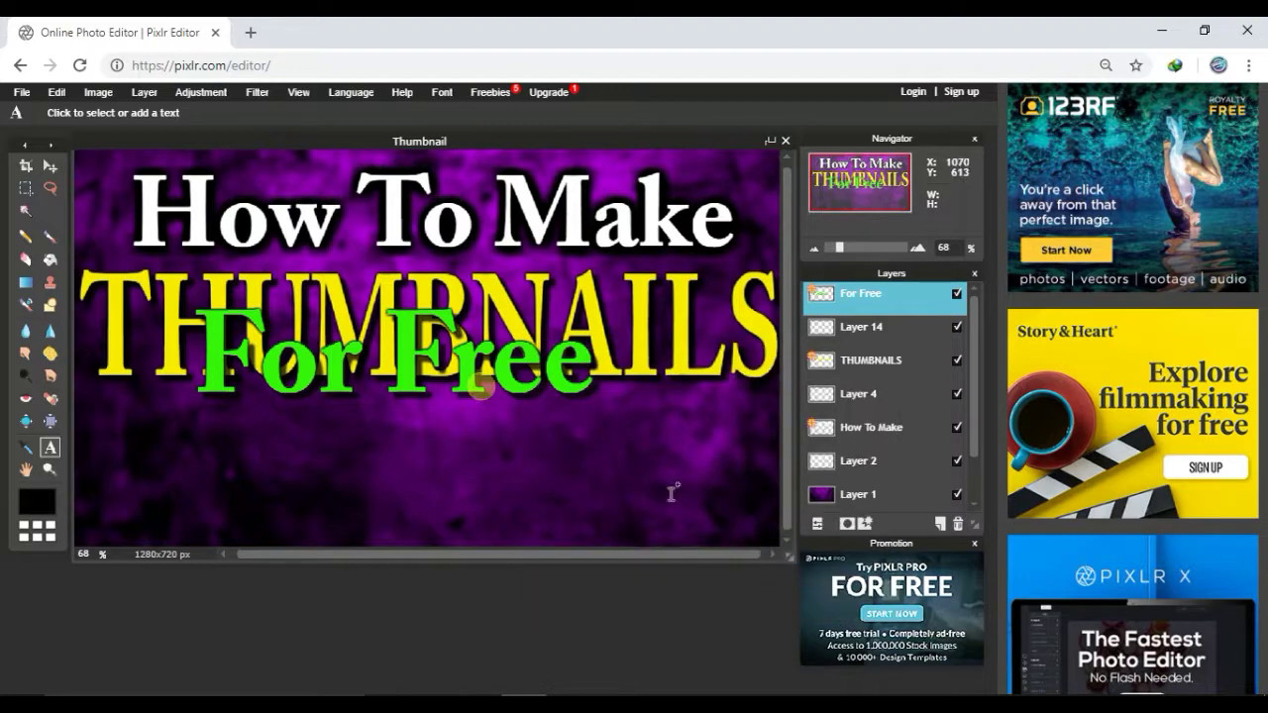
Free transform the "For Free" title, moving it below "THUMBNAILS" and enlarging and stretching it to fill the lower part of the canvas.
{"action": "left_click", "coordinate": [56, 94]}
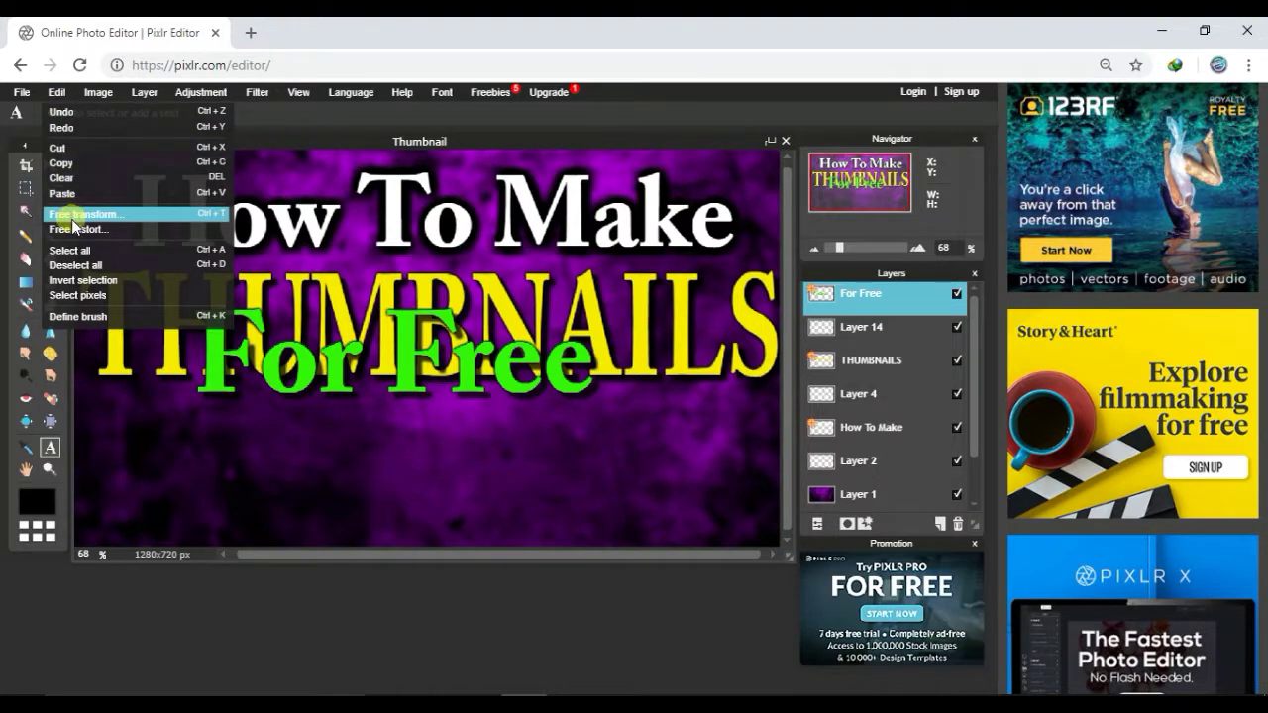
{"action": "left_click", "coordinate": [71, 216]}
{"action": "left_click_drag", "start_coordinate": [330, 357], "coordinate": [367, 448]}
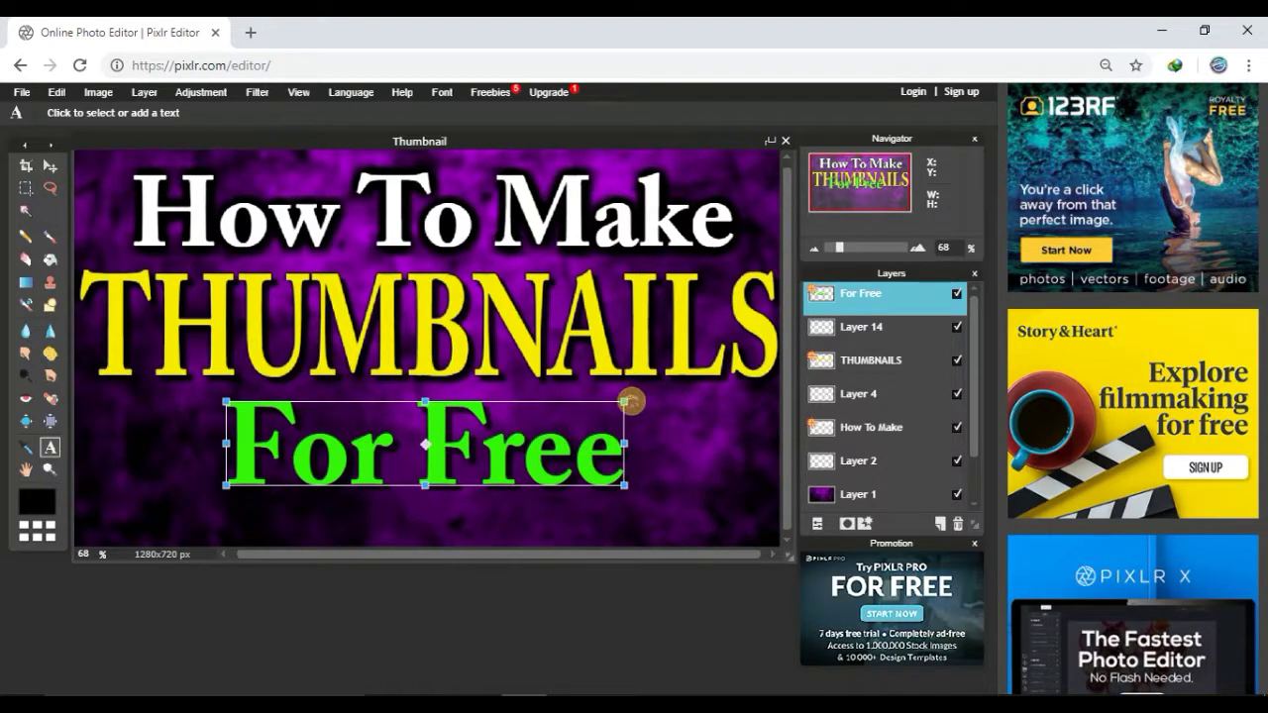
{"action": "left_click_drag", "start_coordinate": [626, 400], "coordinate": [674, 384]}
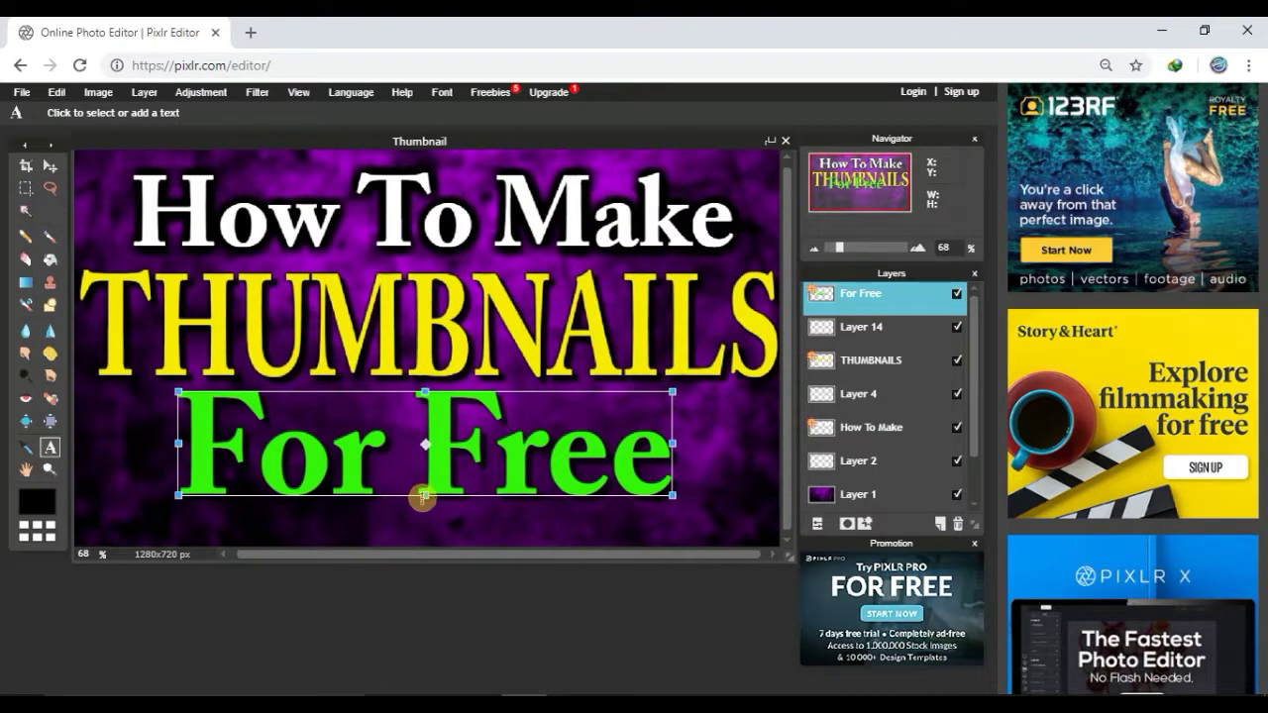
{"action": "left_click_drag", "start_coordinate": [426, 498], "coordinate": [426, 512]}
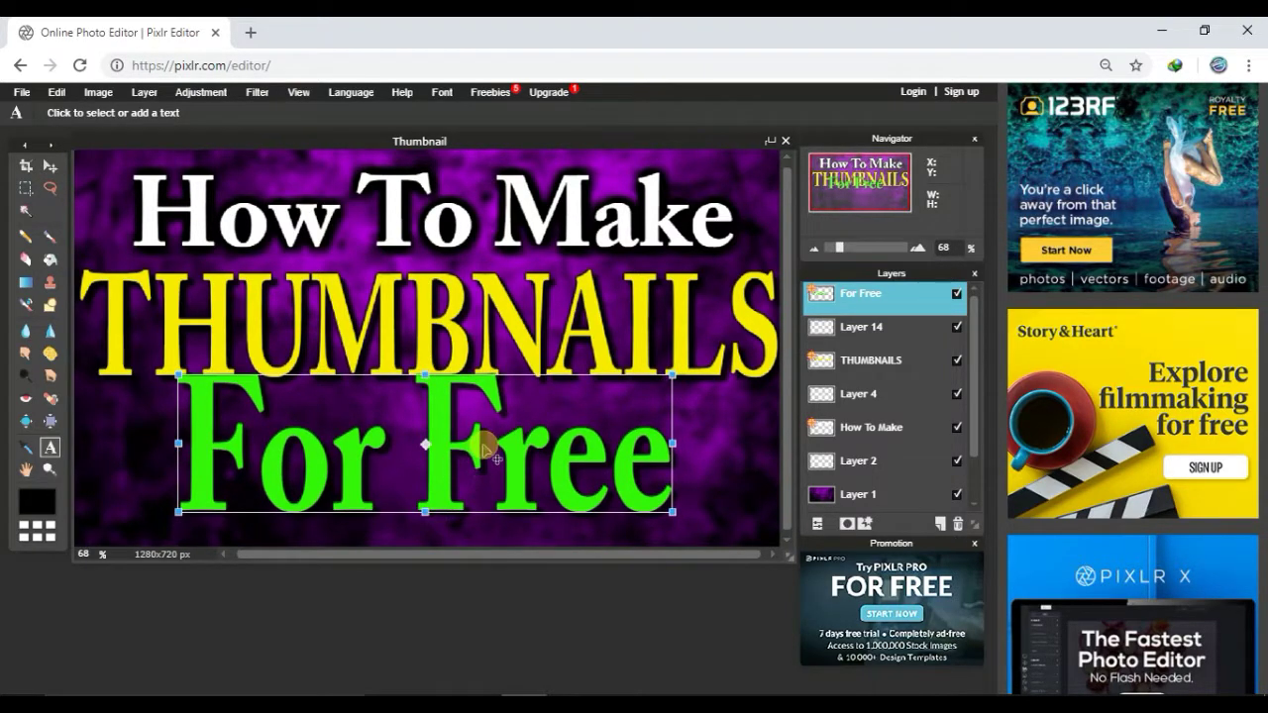
{"action": "left_click_drag", "start_coordinate": [482, 441], "coordinate": [491, 460]}
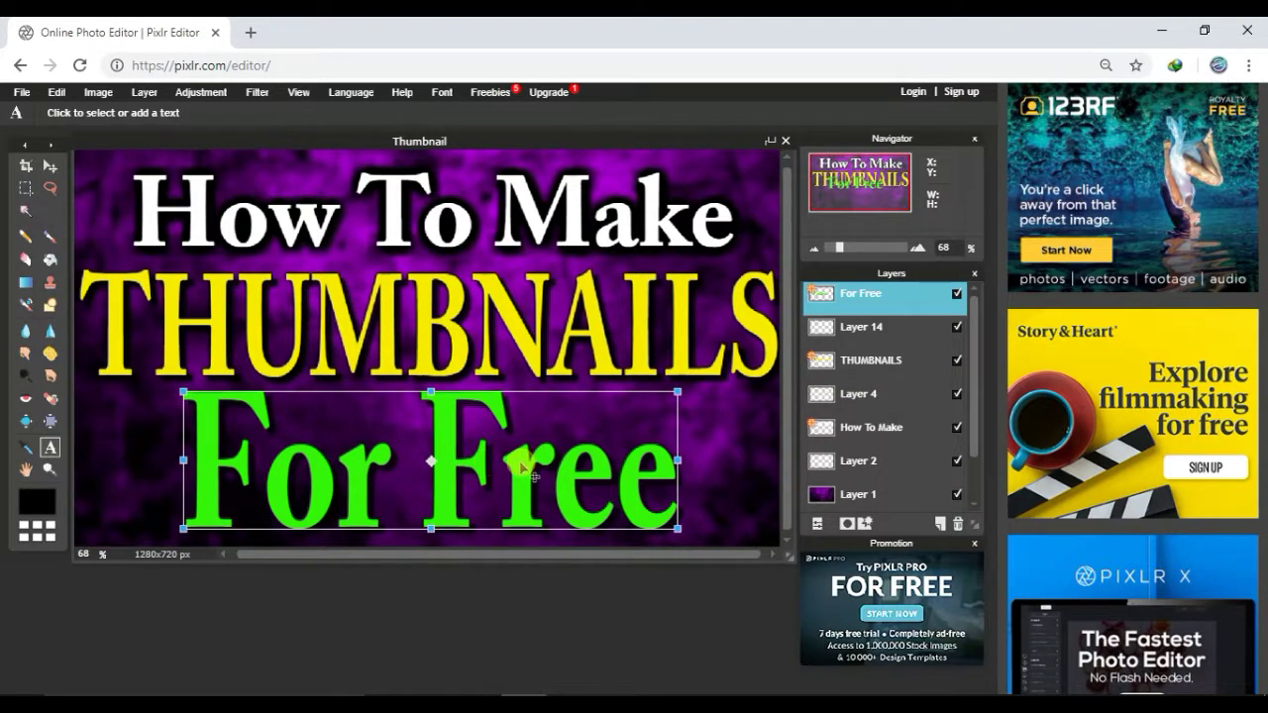
{"action": "key", "text": "Return"}
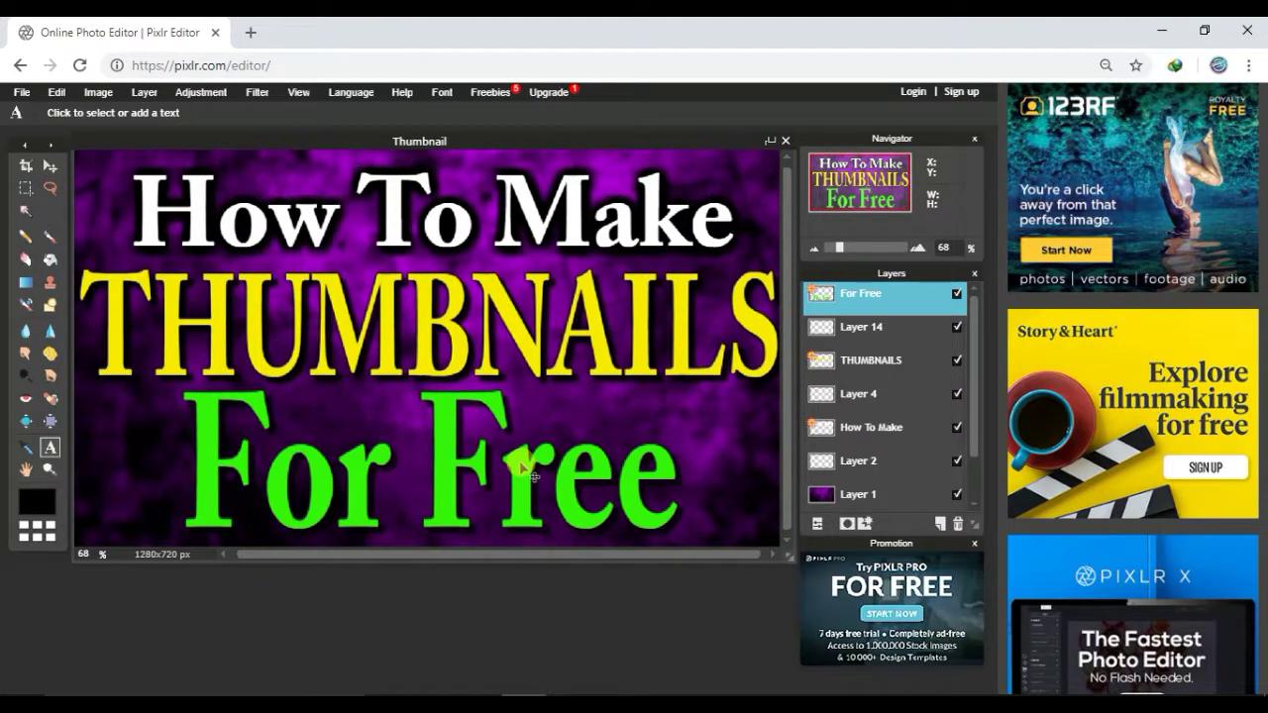
Open the "download" sunburst image from the Desktop as a new layer.
{"action": "left_click", "coordinate": [145, 92]}
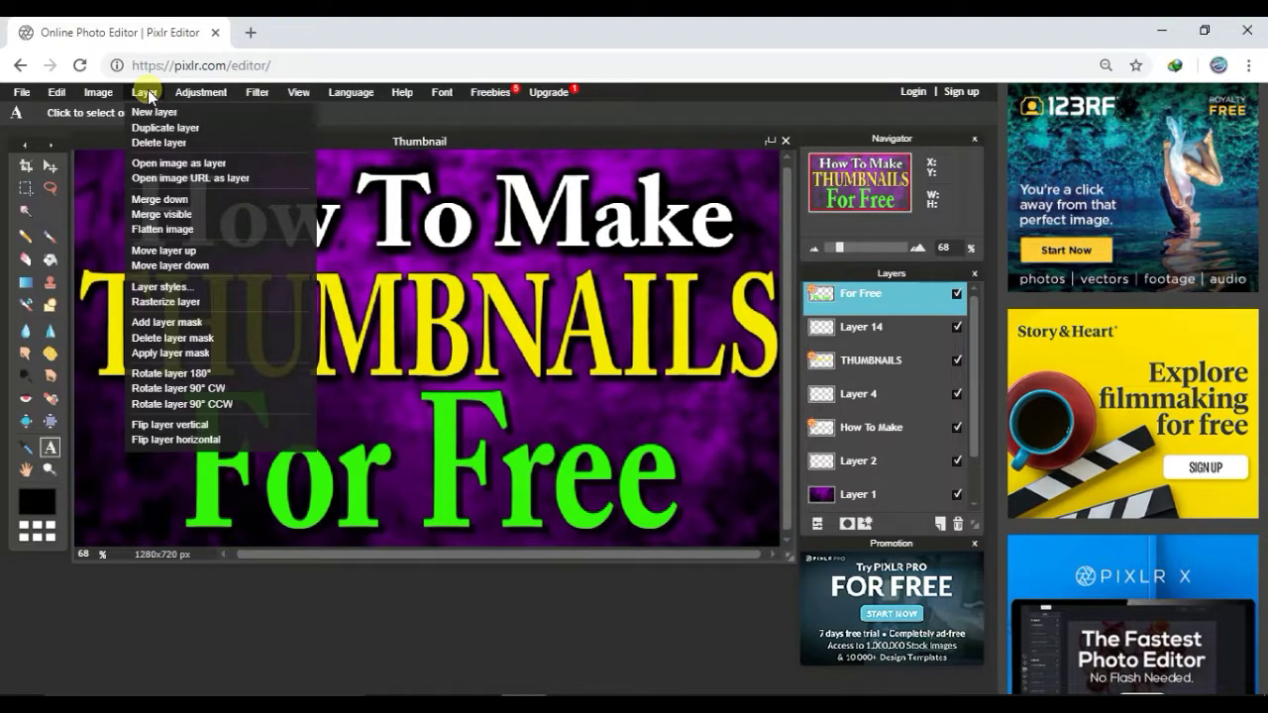
{"action": "left_click", "coordinate": [158, 163]}
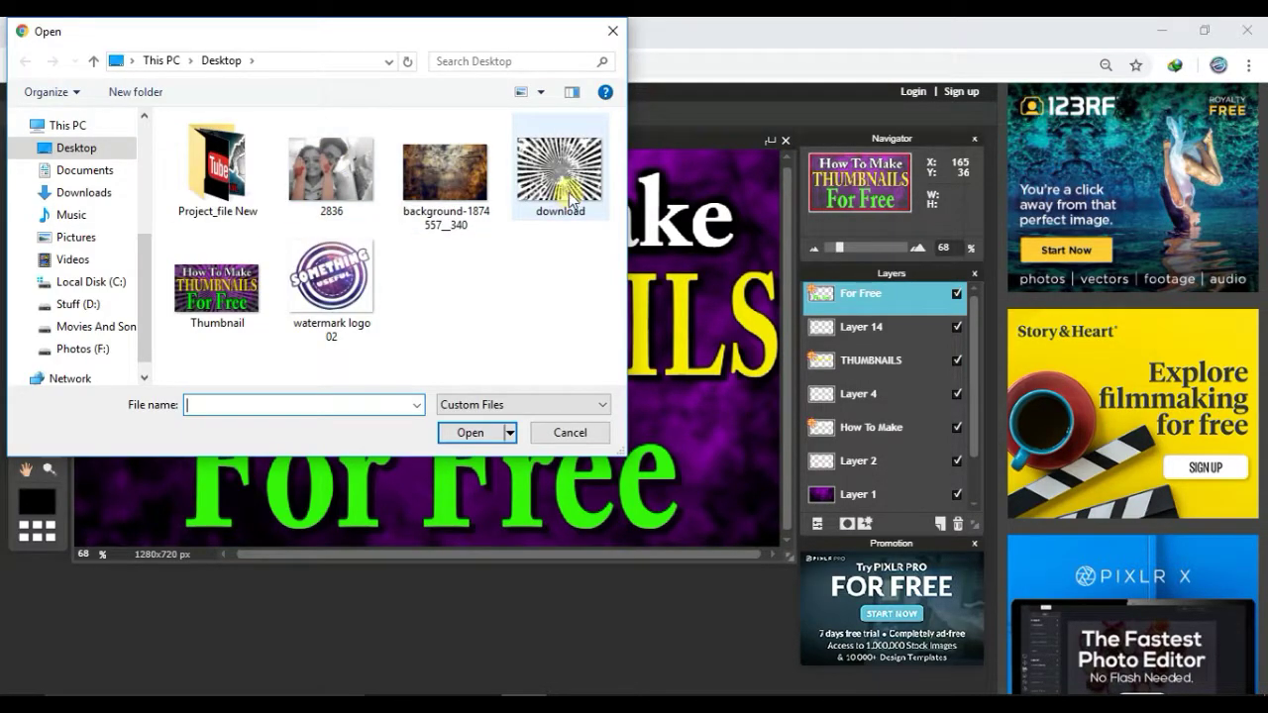
{"action": "double_click", "coordinate": [570, 198]}
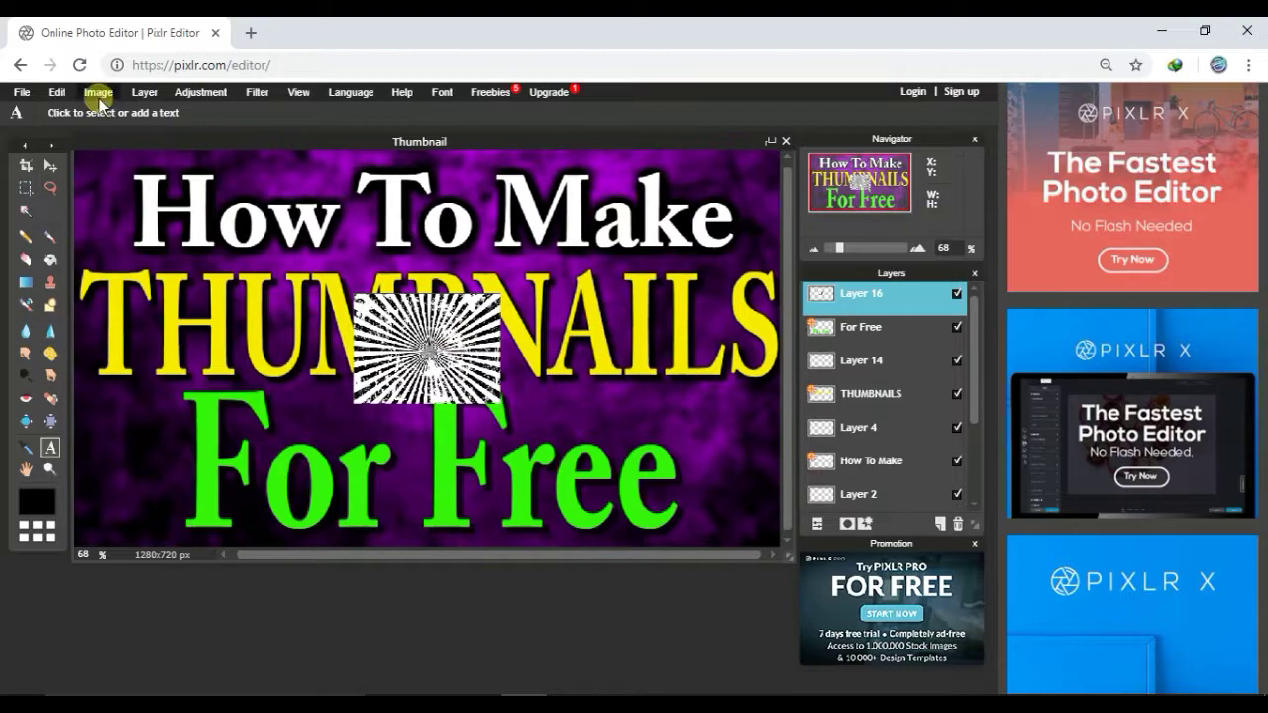
Free transform the sunburst layer, enlarging and widening it to cover the whole canvas, and apply the change.
{"action": "left_click", "coordinate": [61, 95]}
{"action": "left_click", "coordinate": [85, 214]}
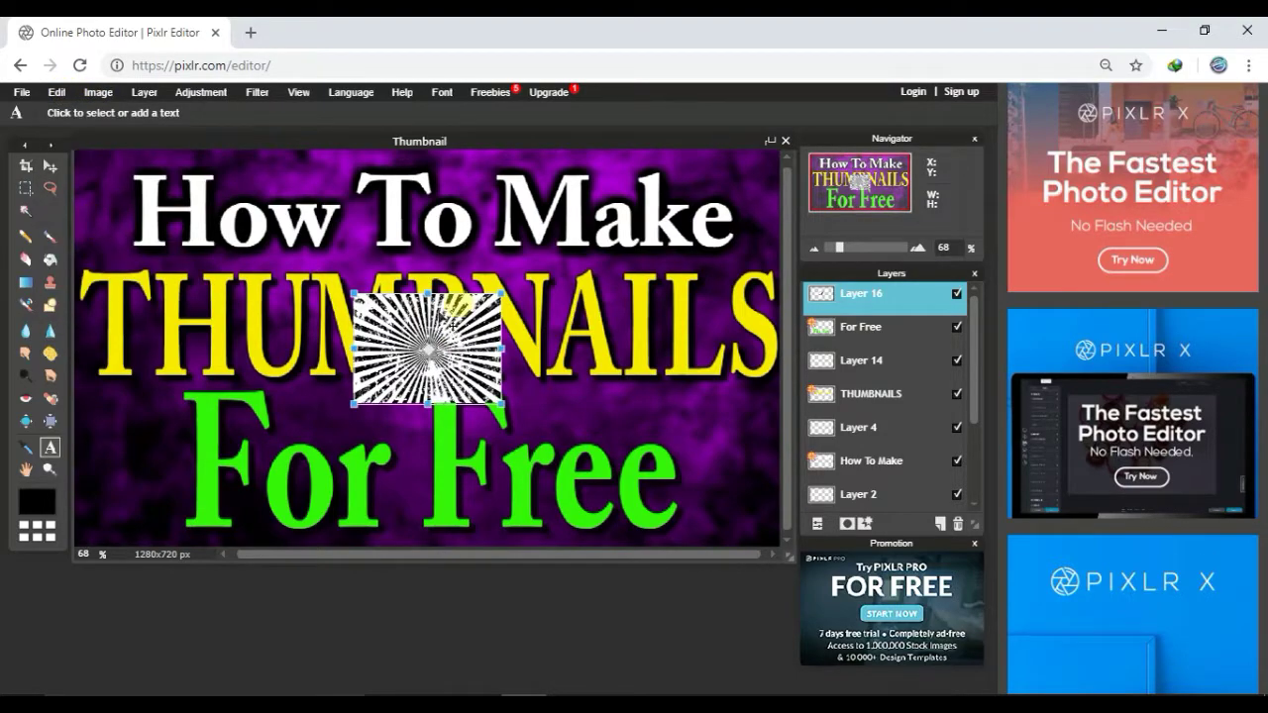
{"action": "left_click_drag", "start_coordinate": [506, 297], "coordinate": [841, 125]}
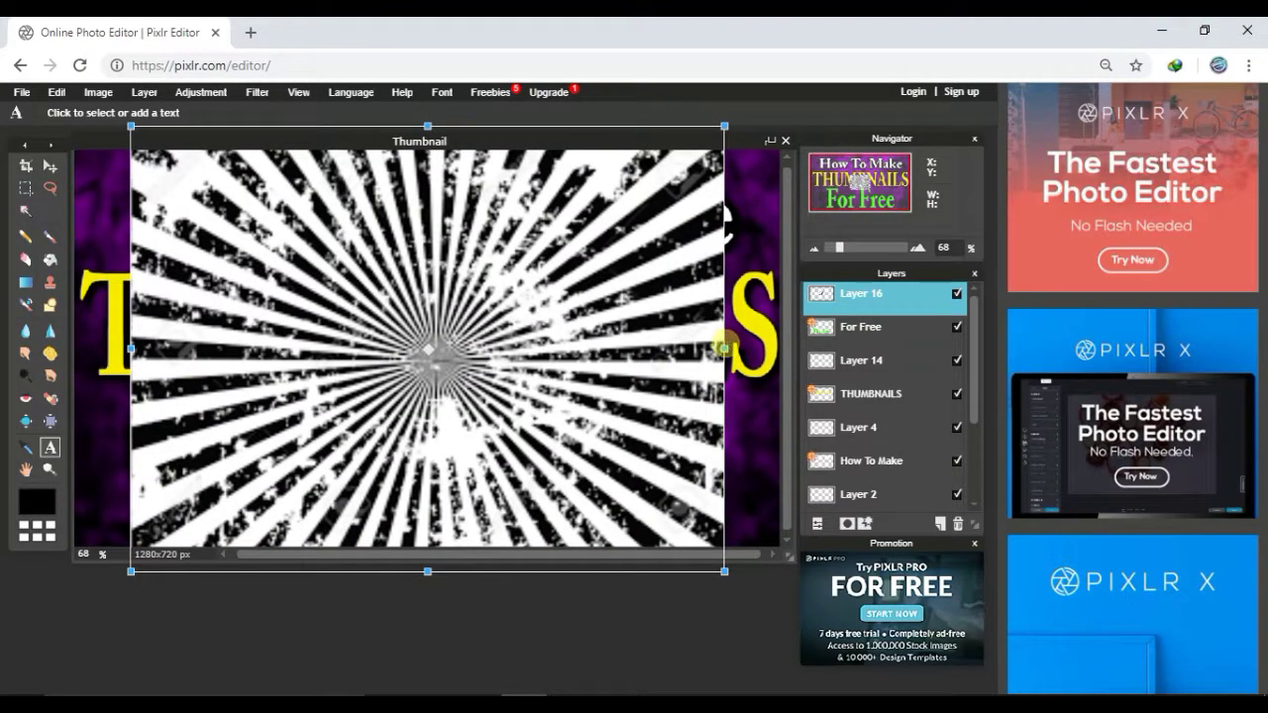
{"action": "left_click", "coordinate": [737, 359]}
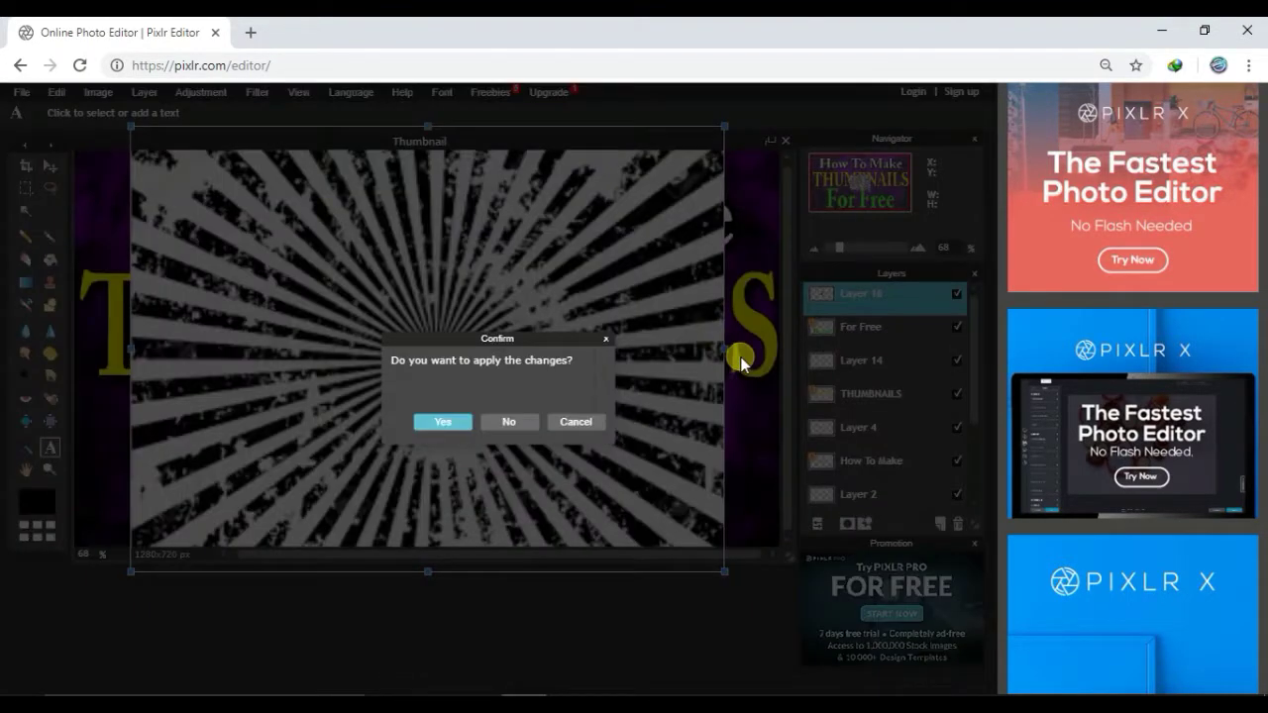
{"action": "left_click", "coordinate": [567, 419]}
{"action": "left_click_drag", "start_coordinate": [726, 349], "coordinate": [795, 348]}
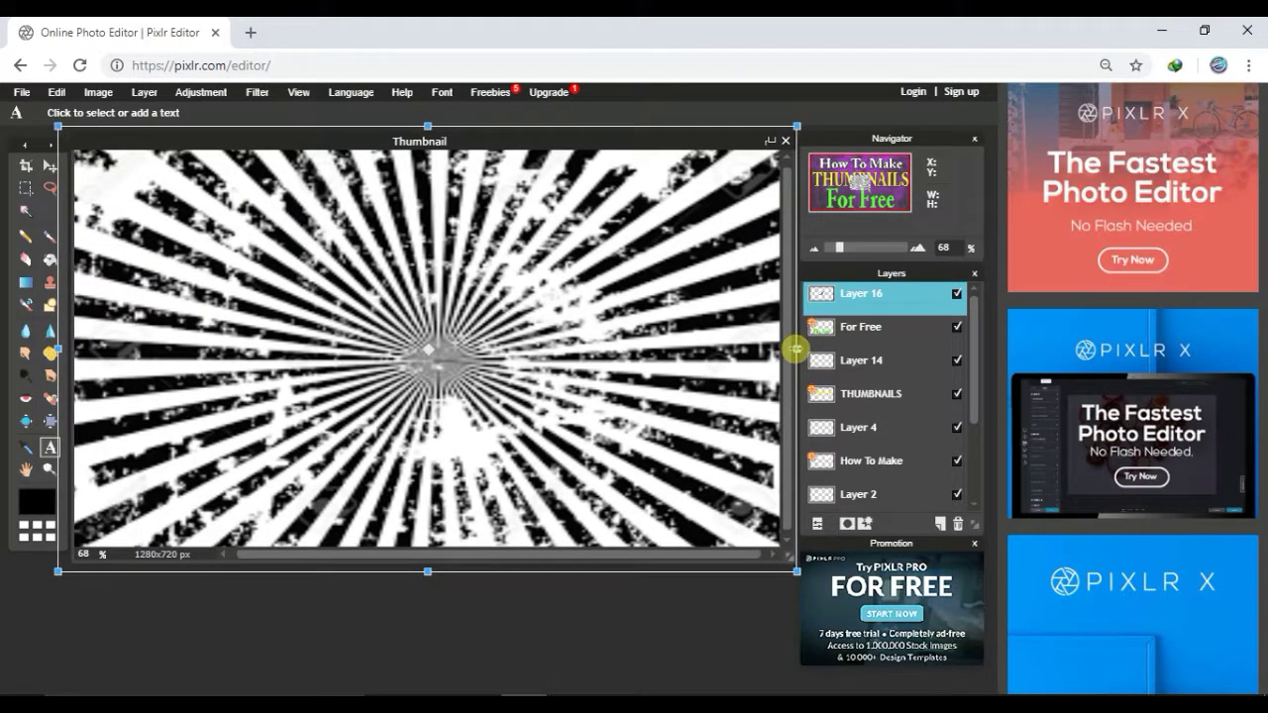
{"action": "key", "text": "Return"}
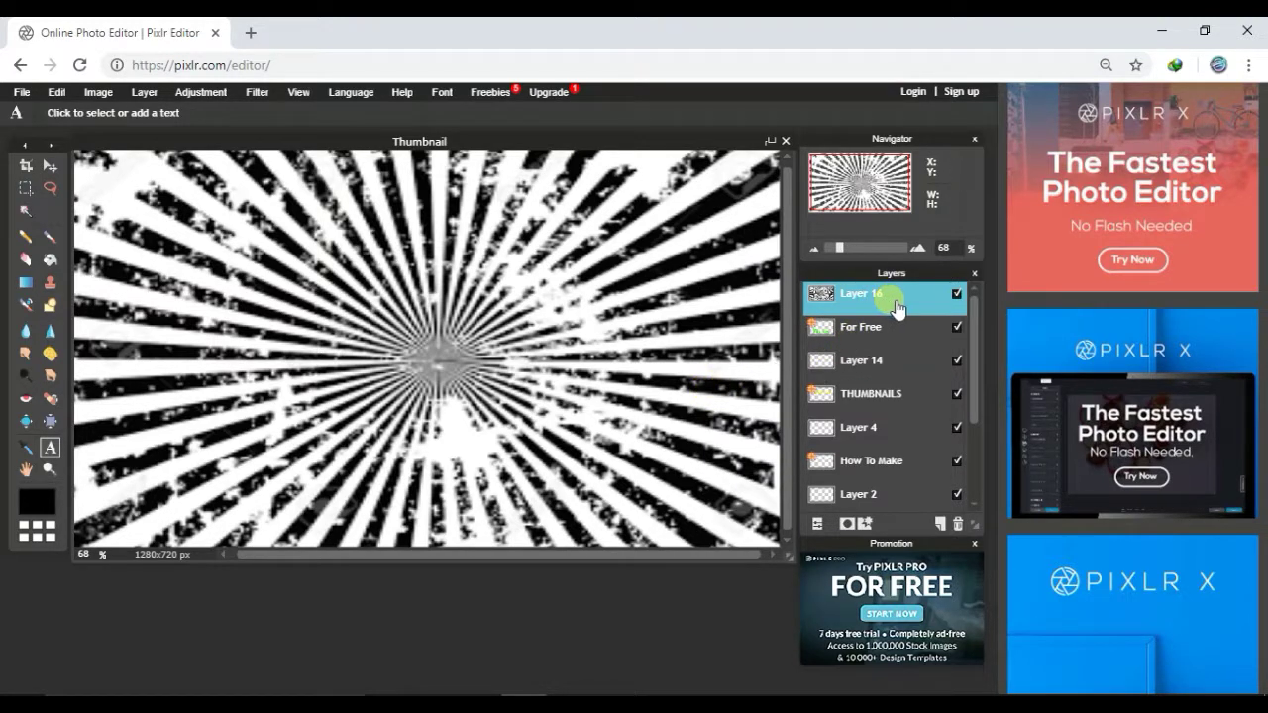
Move the sunburst layer directly below the "How To Make" layer and set its opacity to 31.
{"action": "left_click_drag", "start_coordinate": [890, 297], "coordinate": [895, 478]}
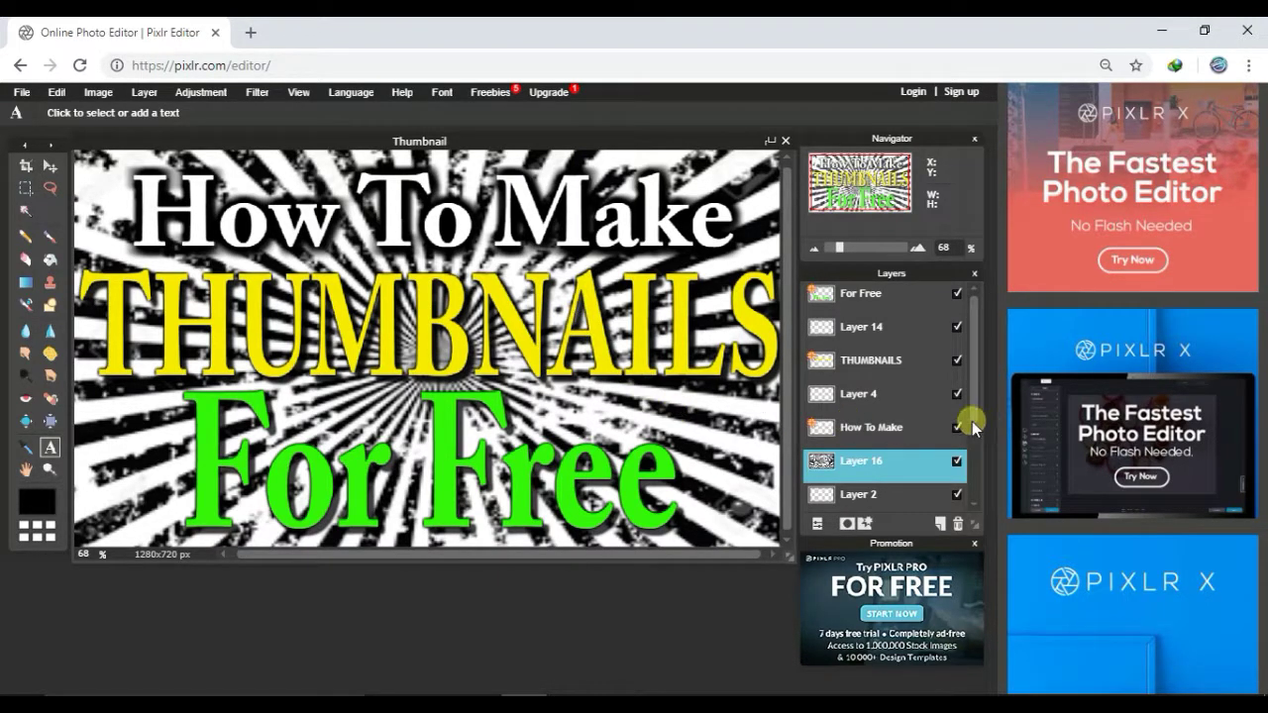
{"action": "left_click_drag", "start_coordinate": [972, 421], "coordinate": [965, 458]}
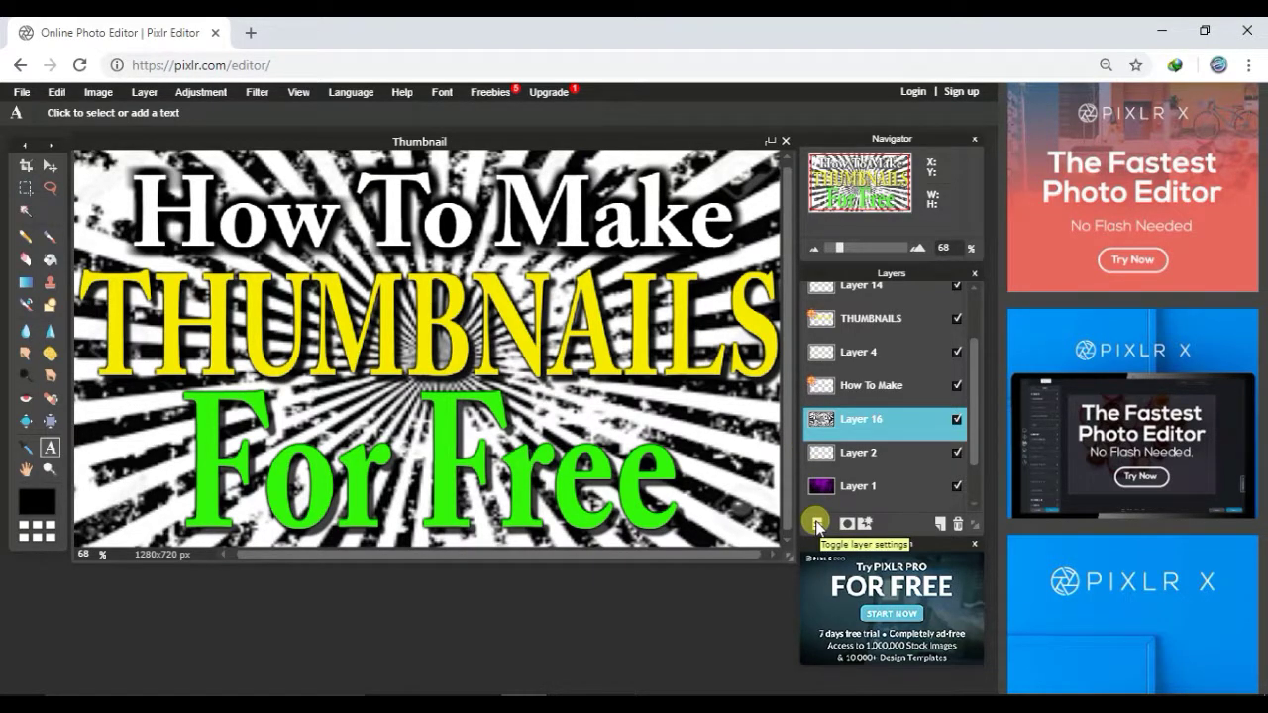
{"action": "left_click", "coordinate": [818, 524]}
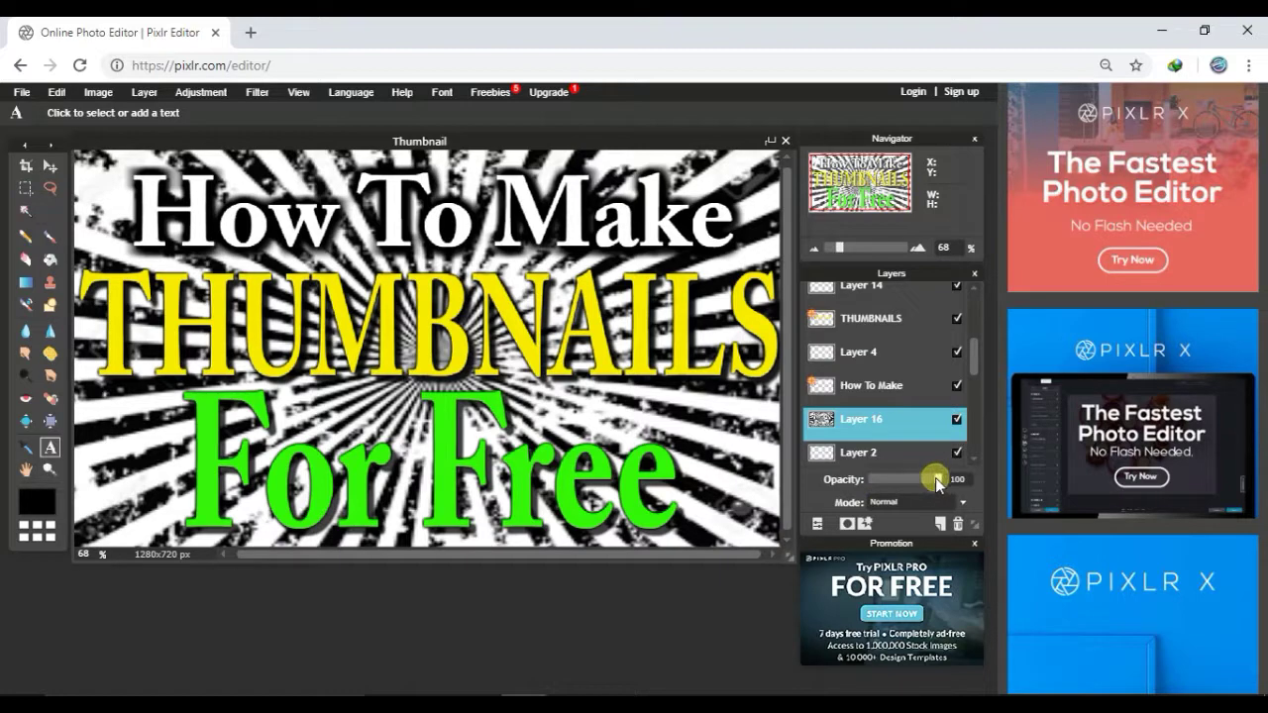
{"action": "left_click_drag", "start_coordinate": [937, 481], "coordinate": [888, 485]}
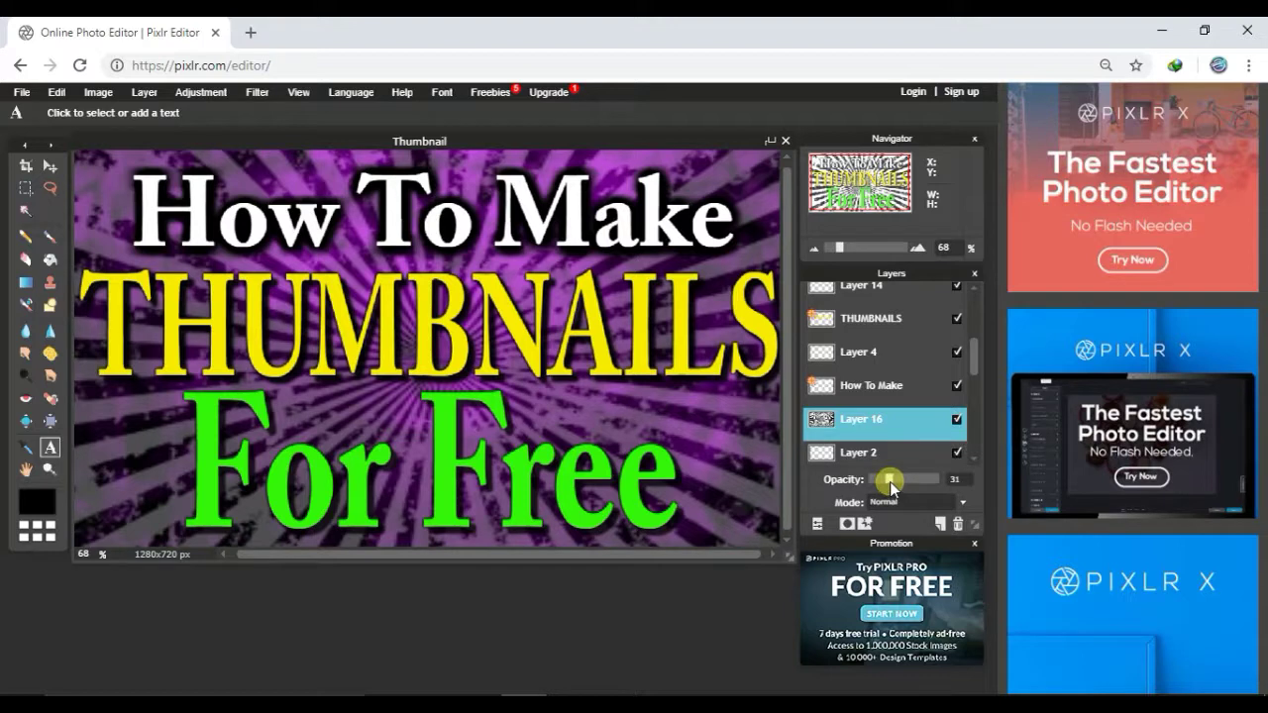
{"action": "left_click", "coordinate": [770, 525]}
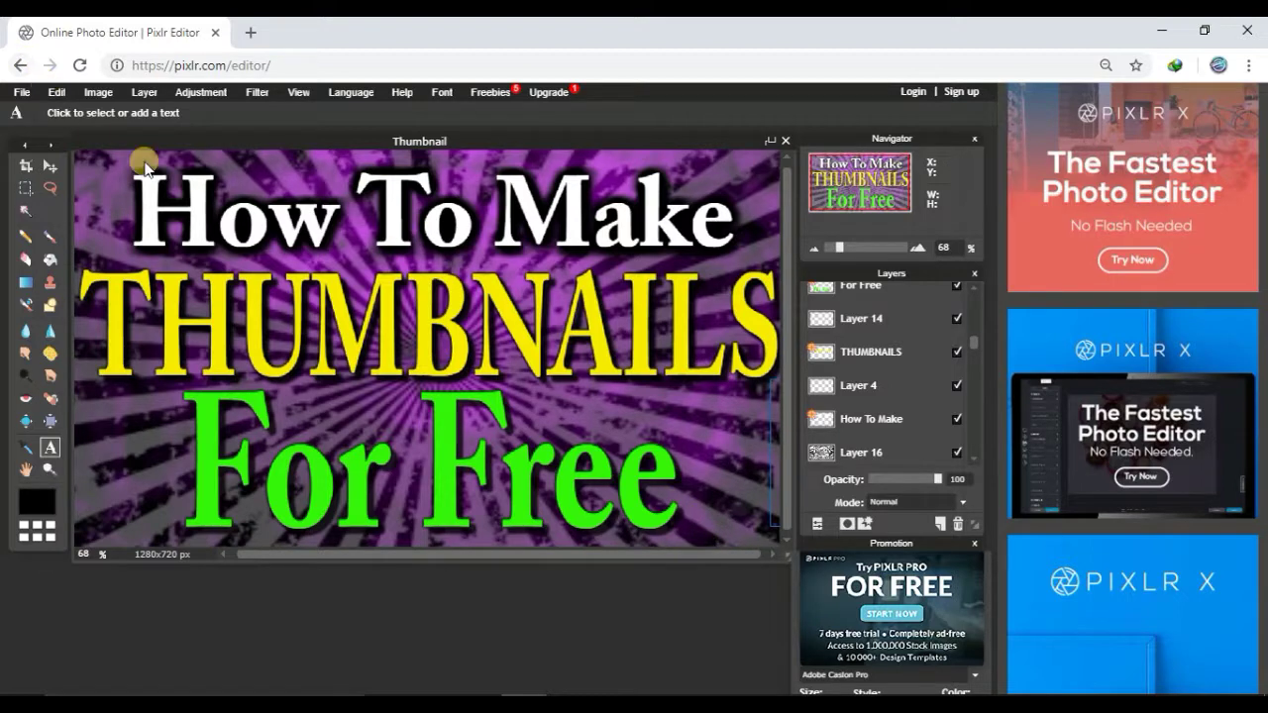
Save the thumbnail to the Desktop as a JPEG named "new thumbnails" with quality 100.
{"action": "left_click", "coordinate": [21, 93]}
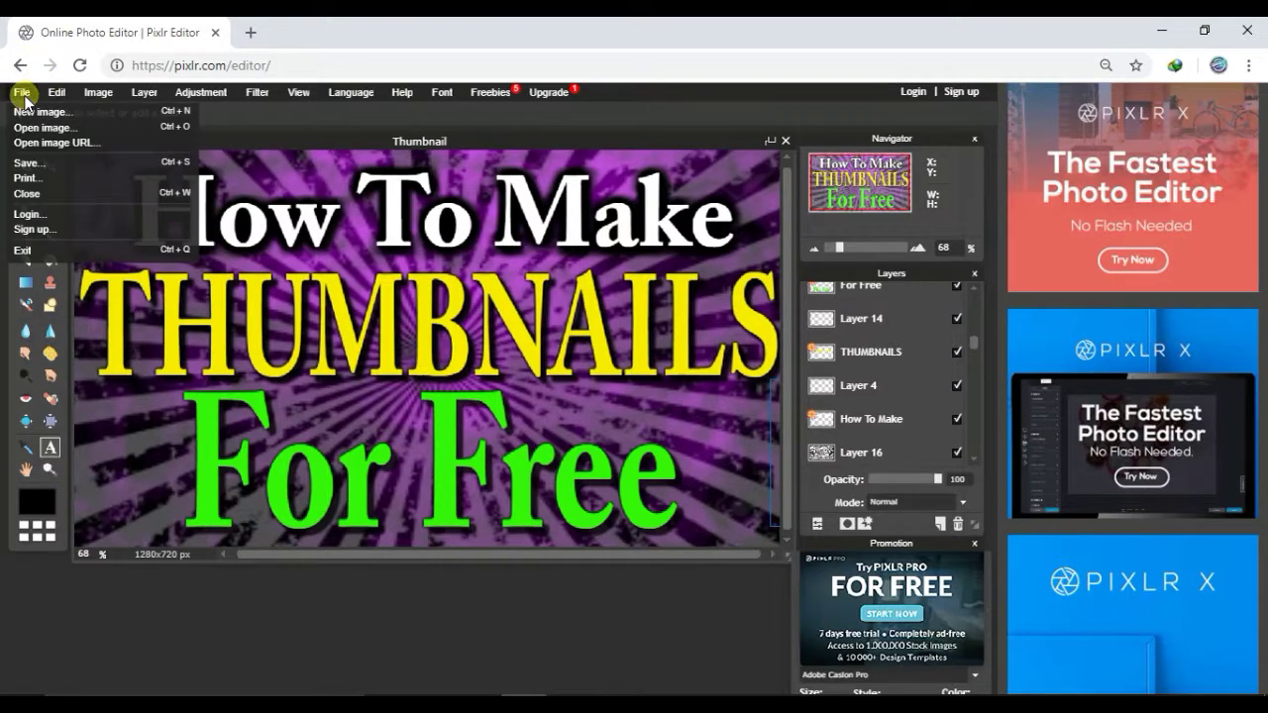
{"action": "left_click", "coordinate": [30, 164]}
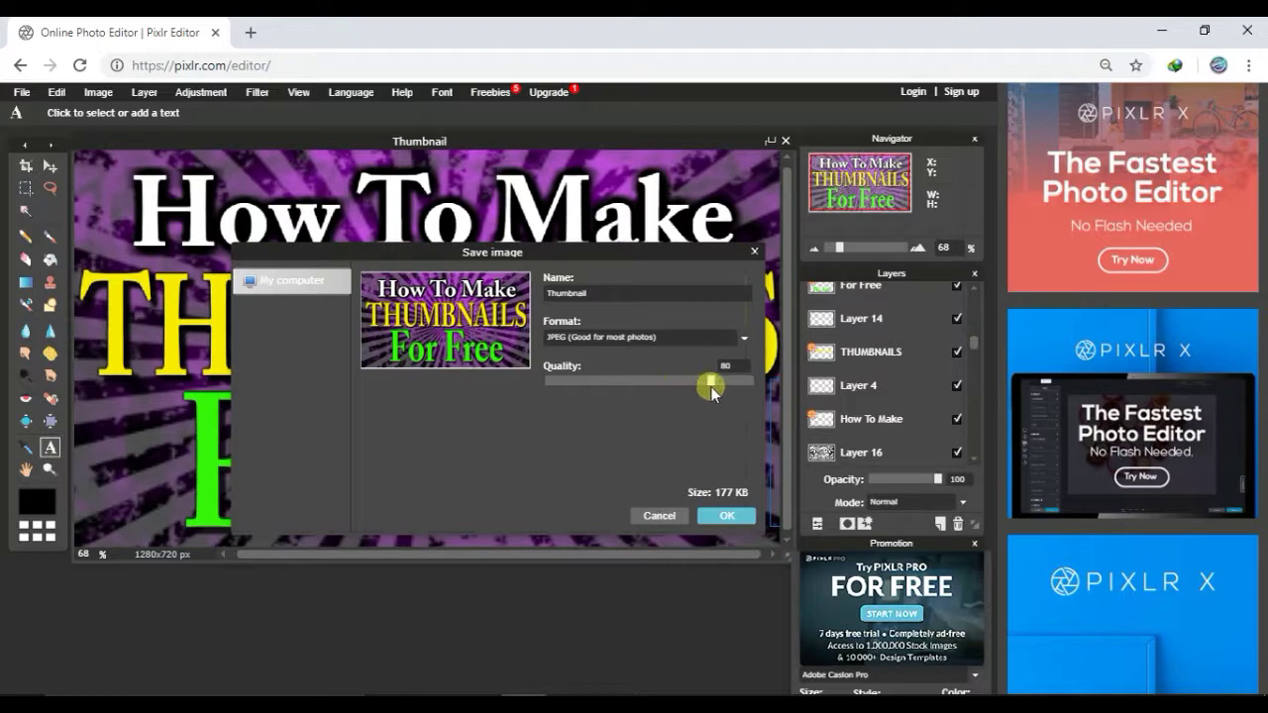
{"action": "left_click_drag", "start_coordinate": [717, 387], "coordinate": [755, 386]}
{"action": "left_click", "coordinate": [707, 344]}
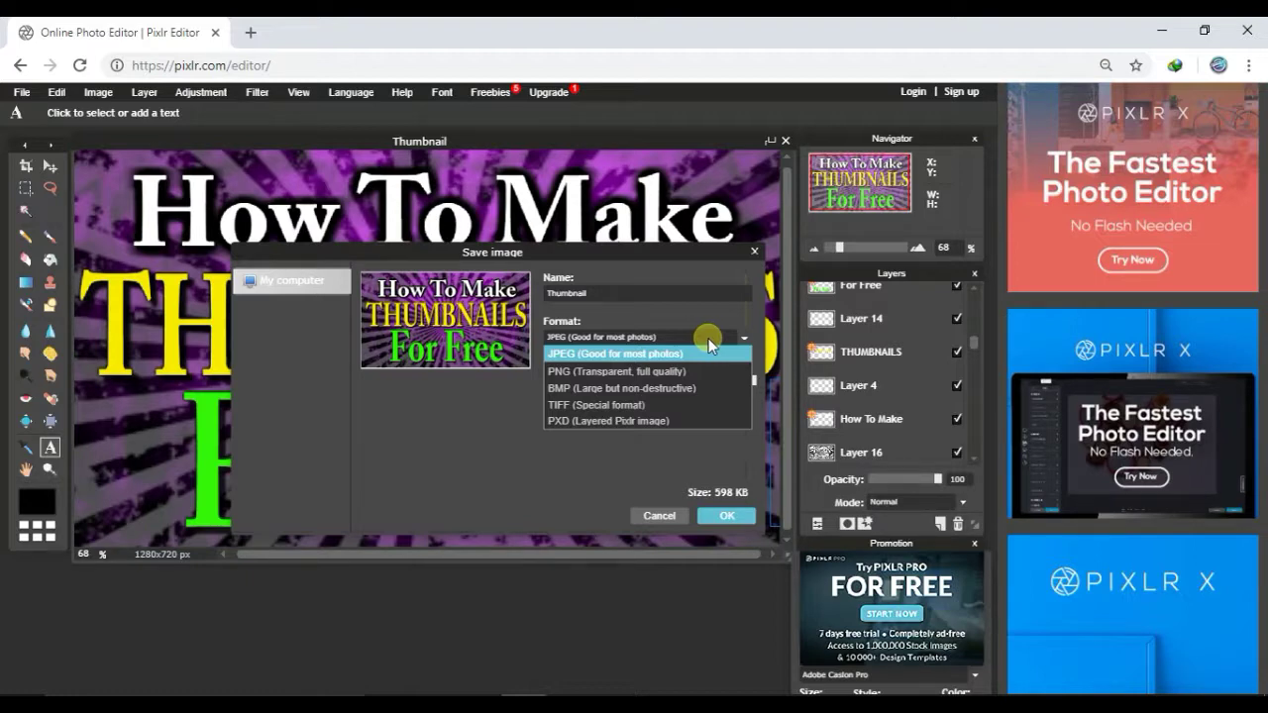
{"action": "left_click", "coordinate": [709, 340]}
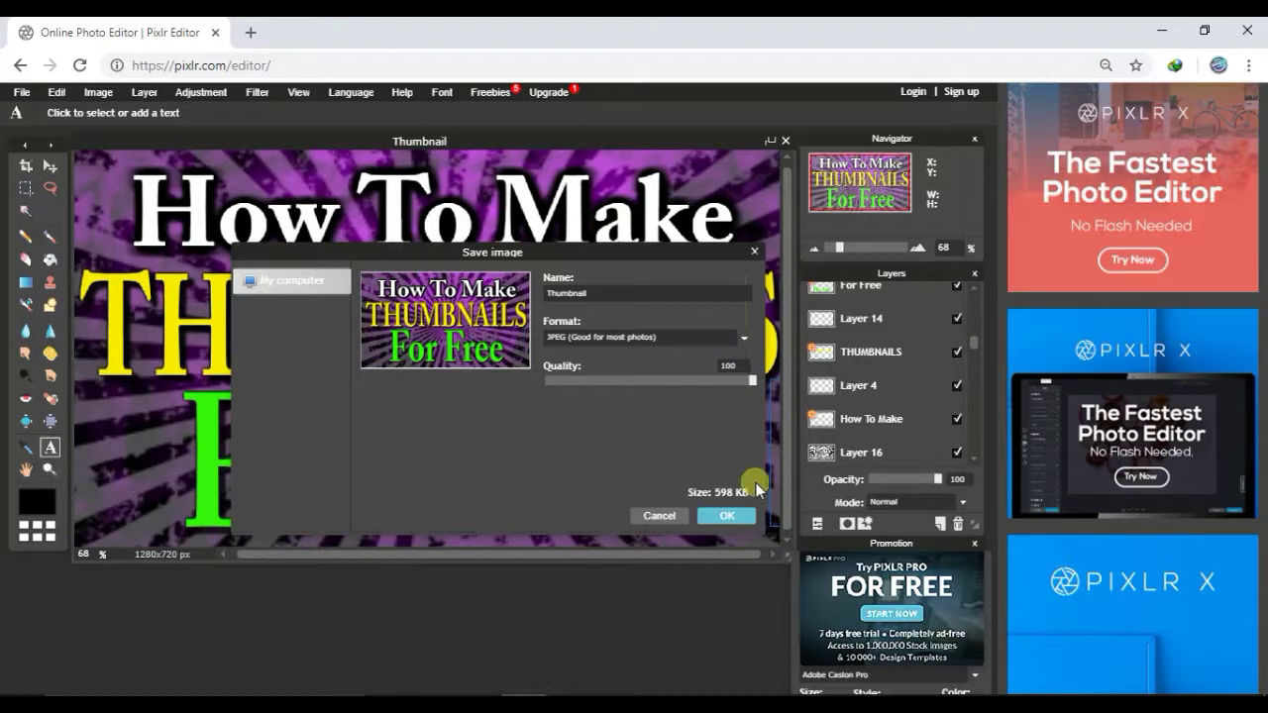
{"action": "left_click", "coordinate": [738, 517]}
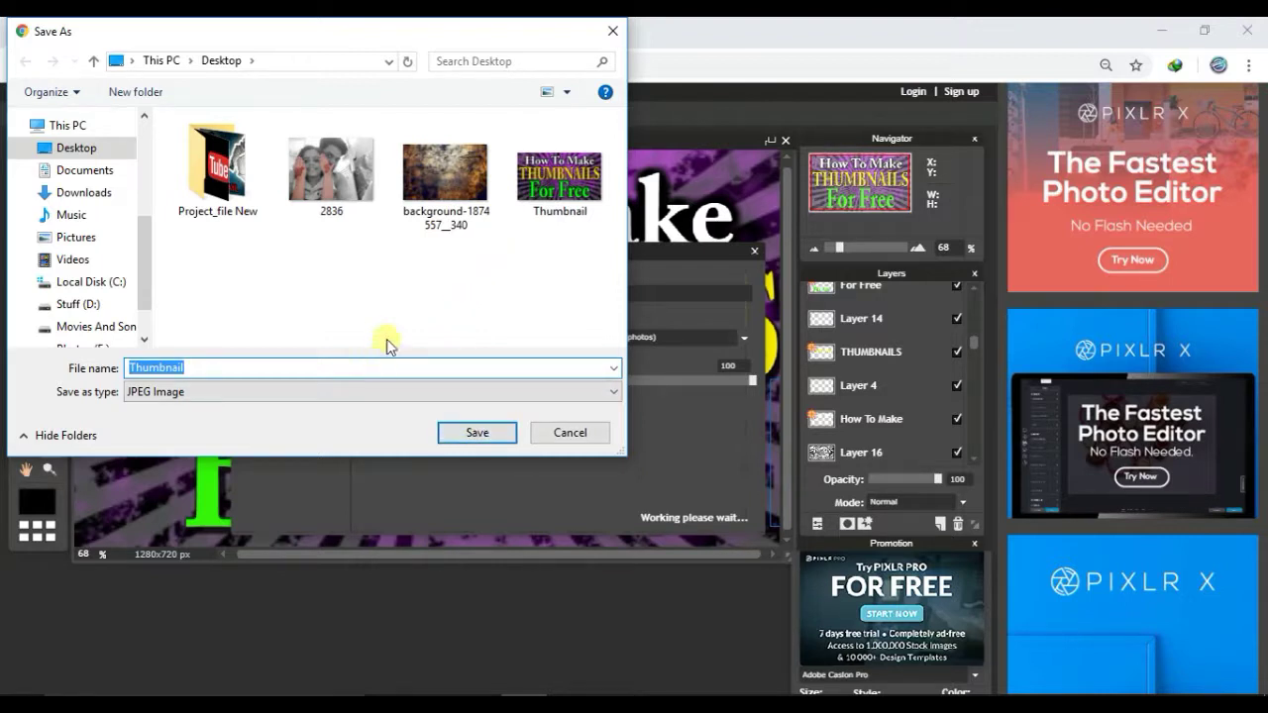
{"action": "type", "text": "new thumbnails"}
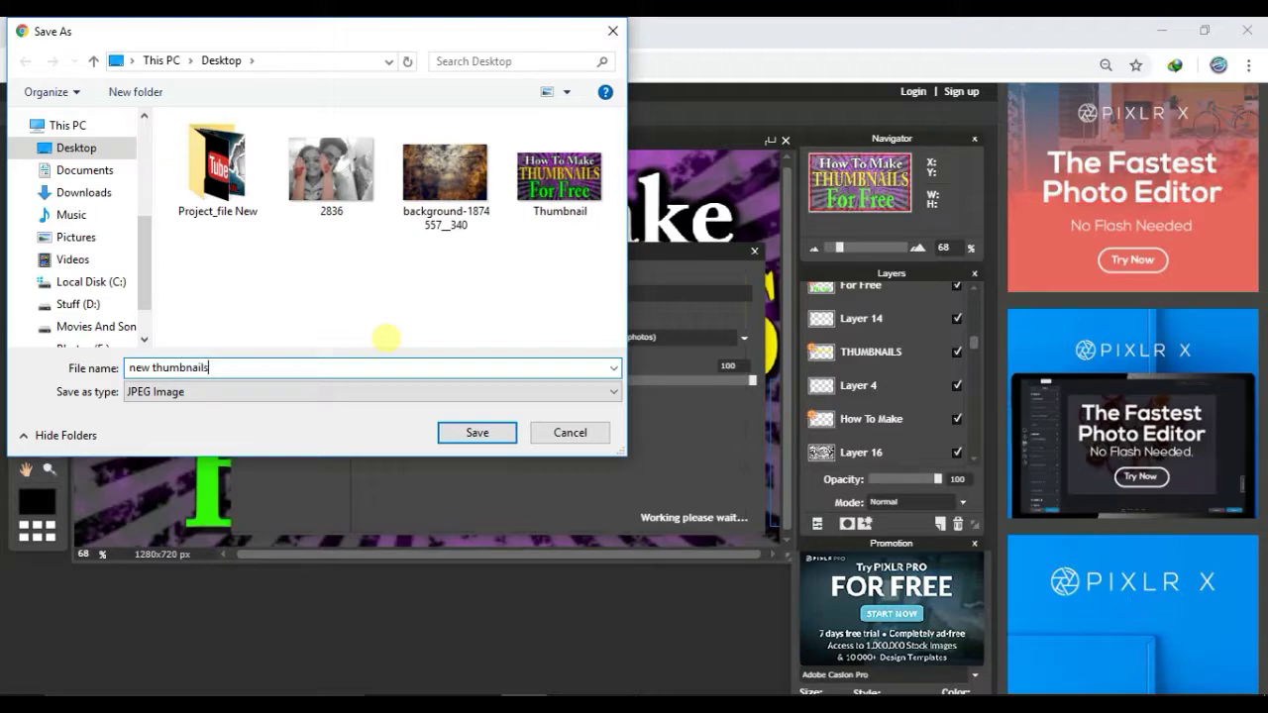
{"action": "left_click", "coordinate": [478, 434]}
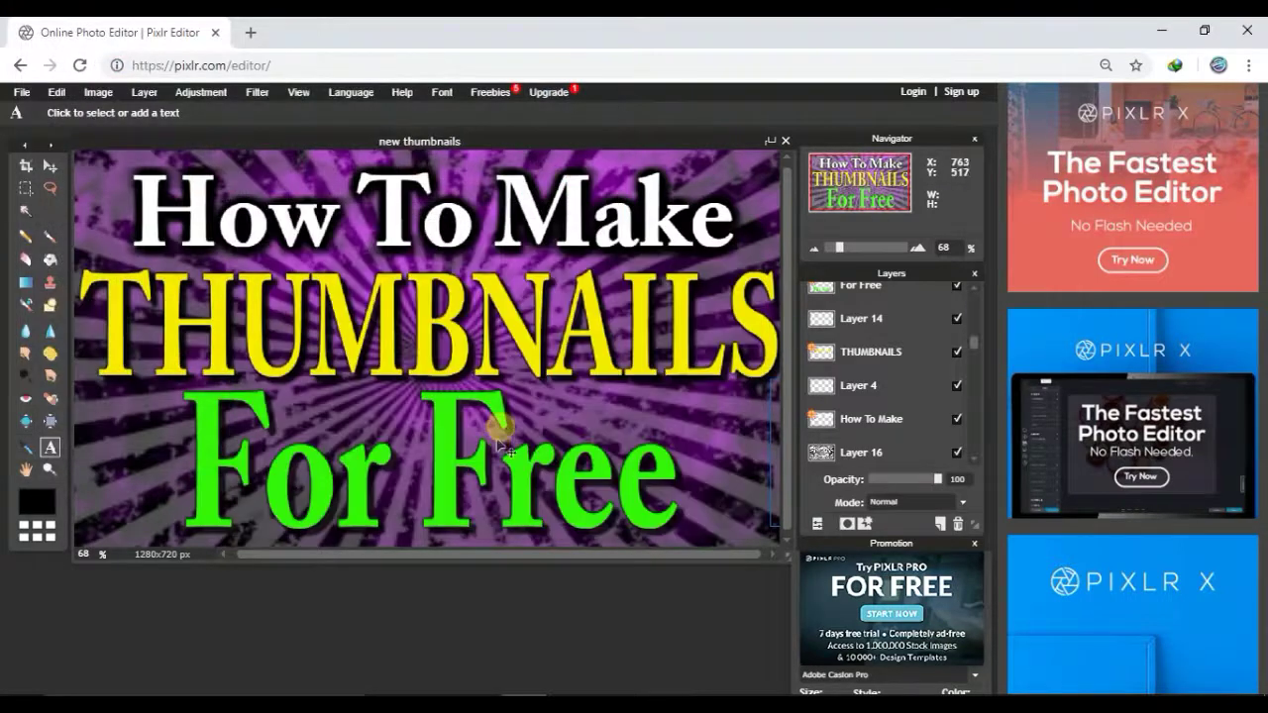
Switch to the desktop and open the saved "new thumbnails" image in Photos to view it.
{"action": "left_click", "coordinate": [1169, 38]}
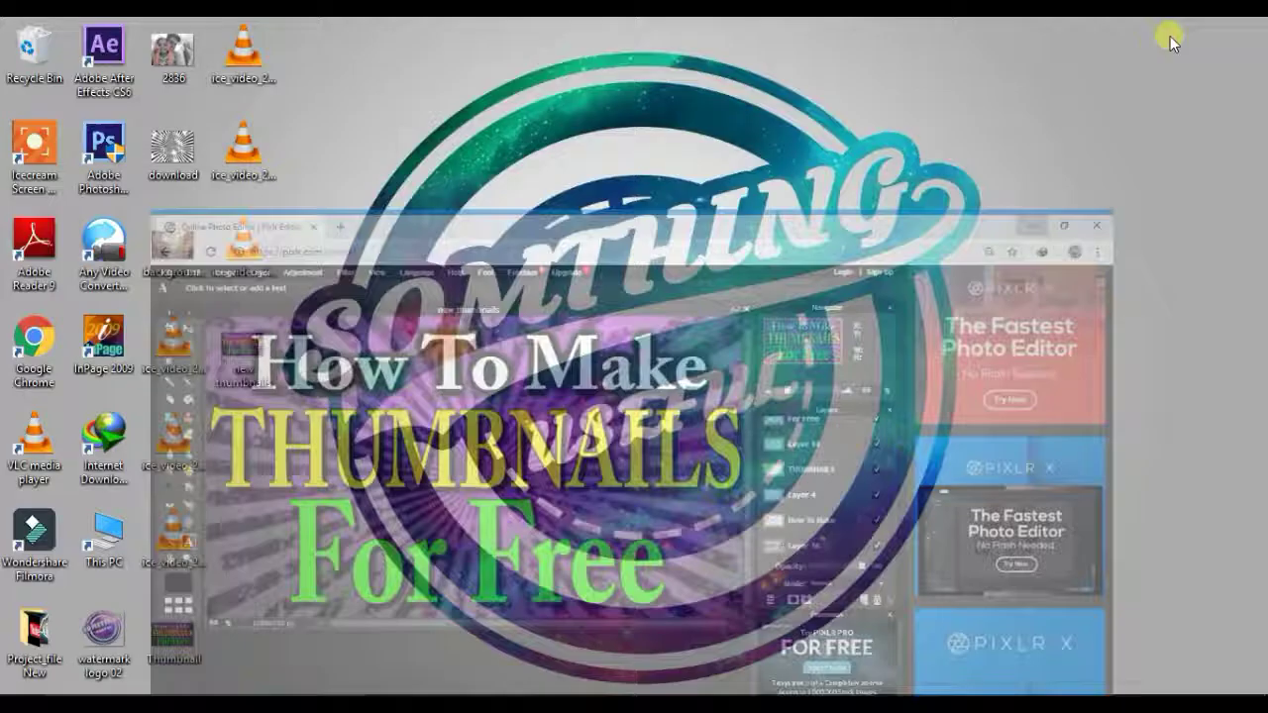
{"action": "double_click", "coordinate": [246, 349]}
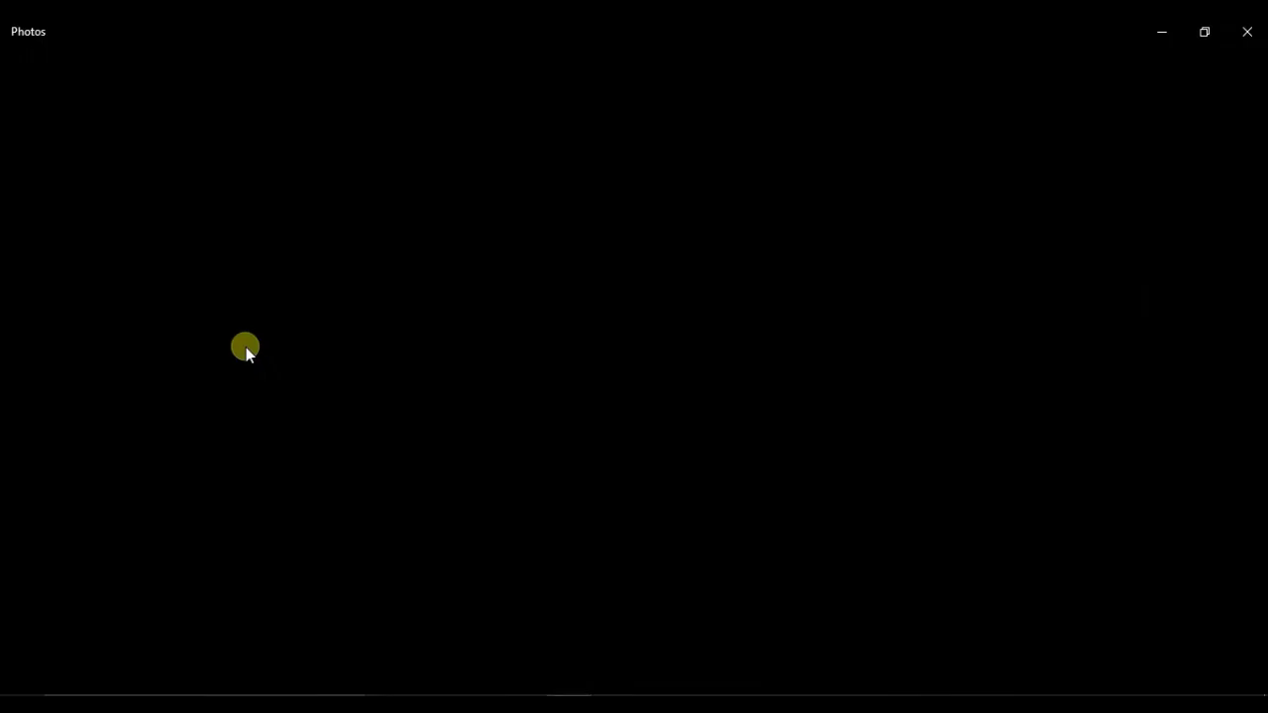